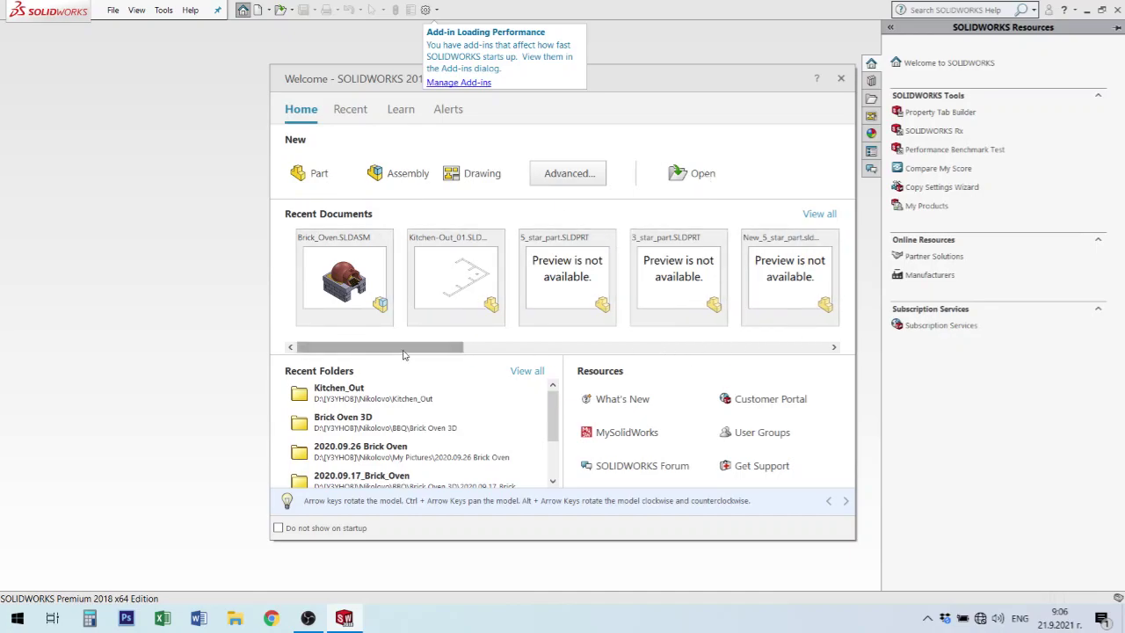
Scroll through the Recent Documents tiles and close the Welcome - SOLIDWORKS 2018 dialog.
mouse_move(409, 347)
mouse_down()
mouse_move(713, 349)
mouse_move(359, 359)
mouse_up()
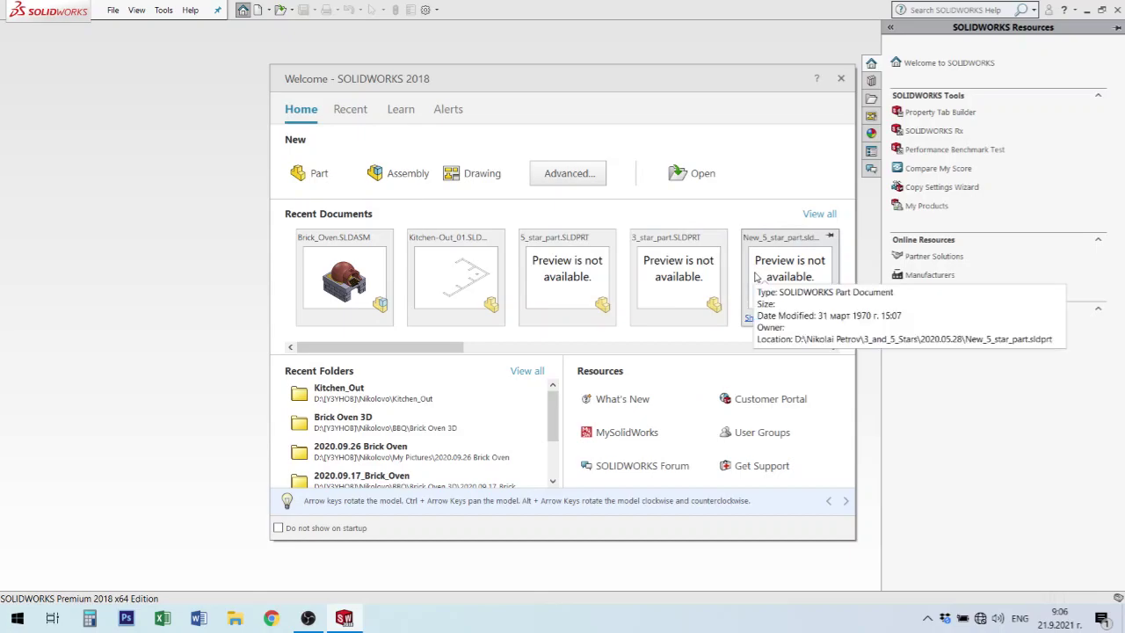
click(842, 79)
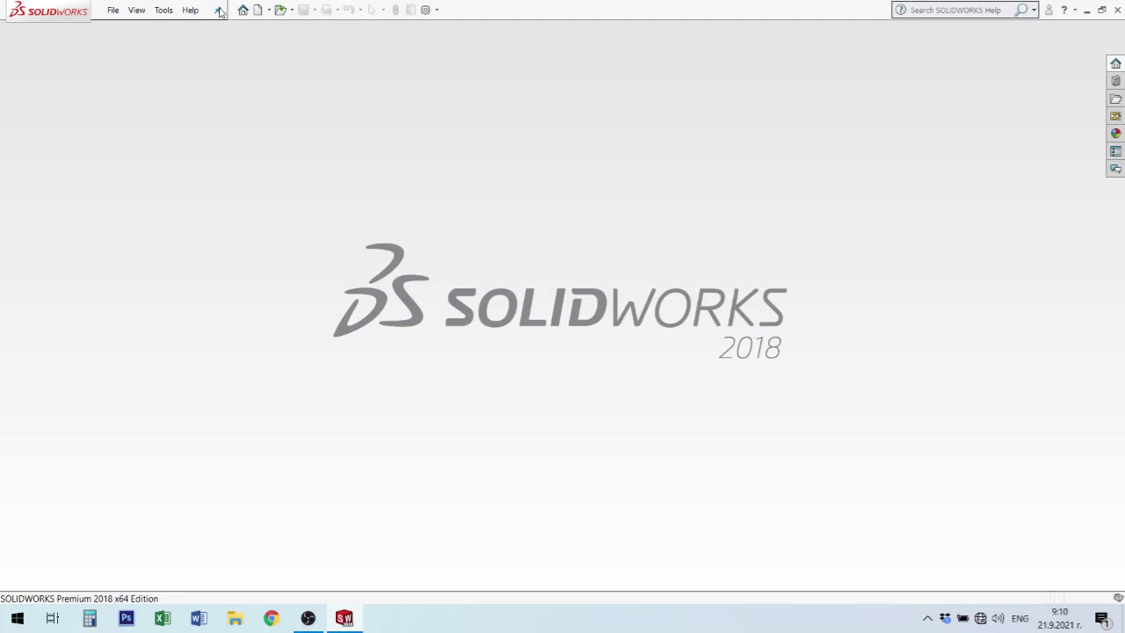
Unpin the menu bar so the menus hide, then bring up the File menu from the hidden menus.
click(219, 12)
click(219, 11)
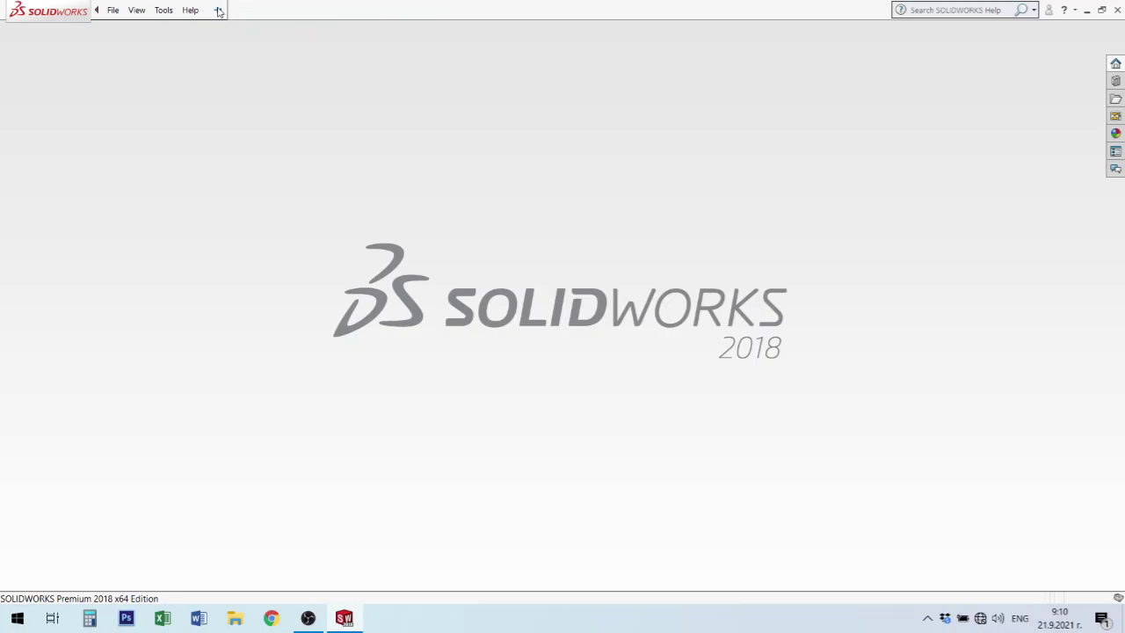
click(112, 9)
click(30, 154)
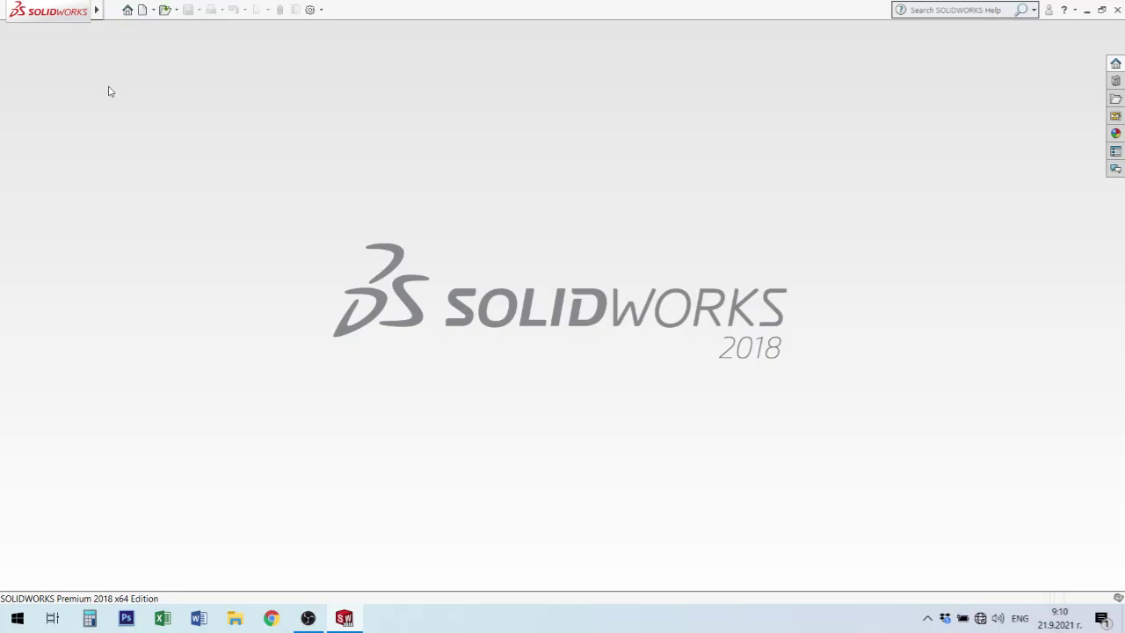
Dismiss the File menu and pin the menu bar back beside the quick-access toolbar.
mouse_move(97, 10)
click(112, 10)
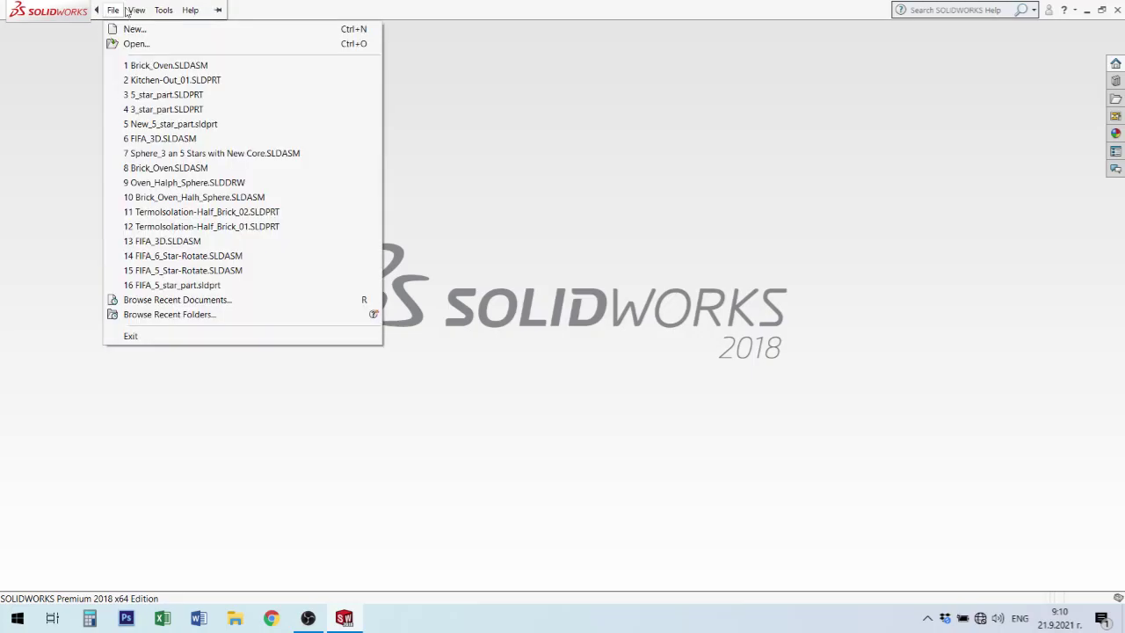
click(223, 12)
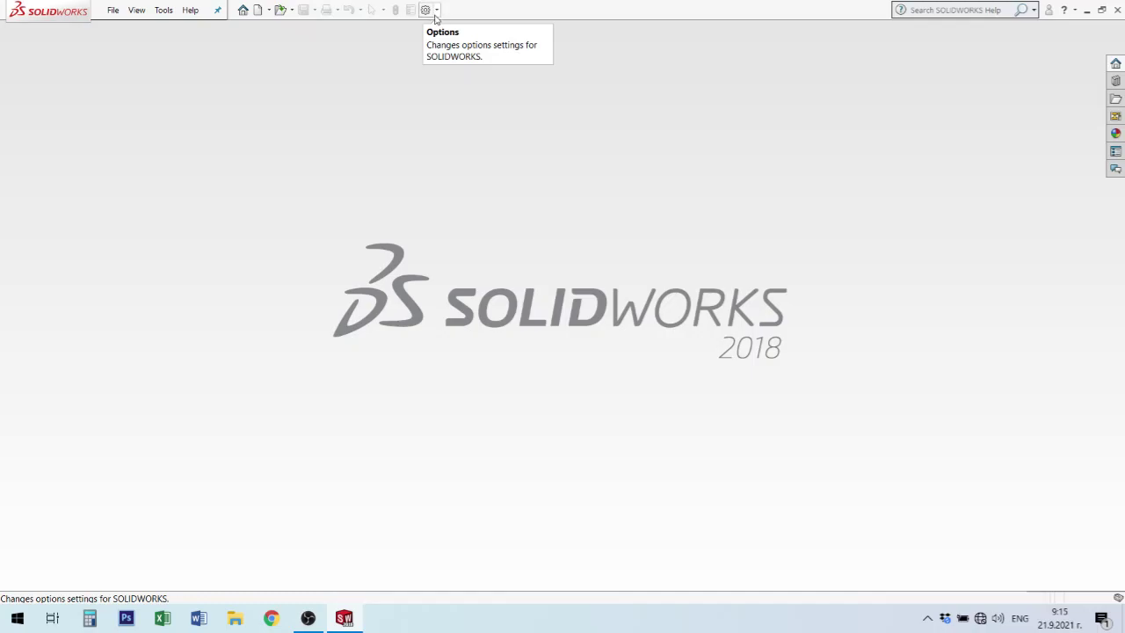
Cancel out of System Options unchanged, then show the Options dropdown list with Add-Ins.
click(426, 10)
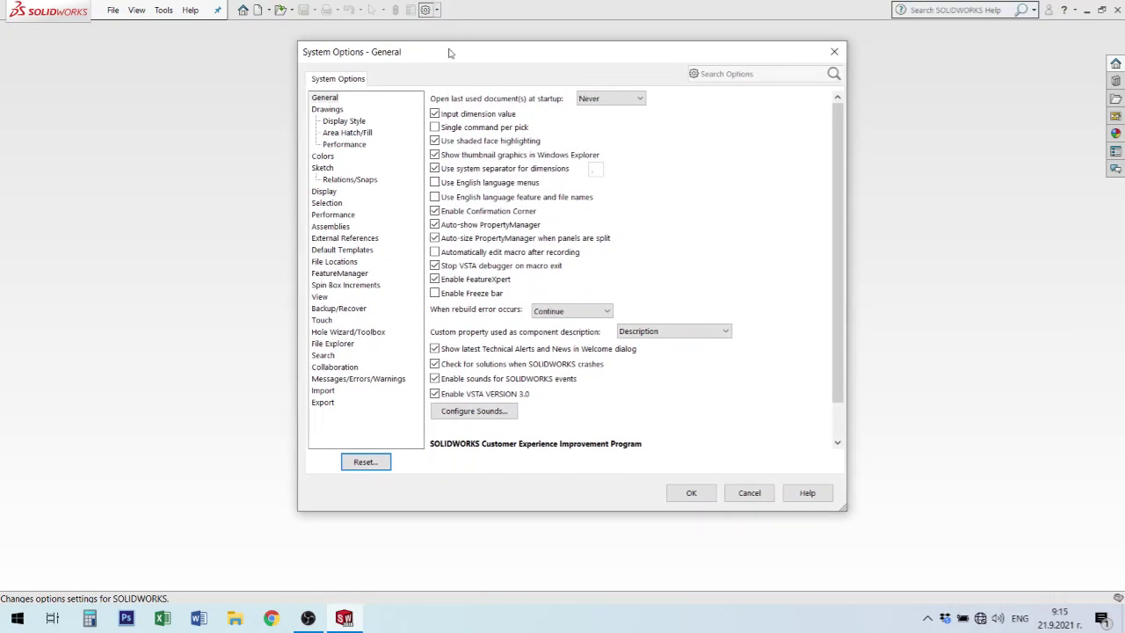
click(751, 494)
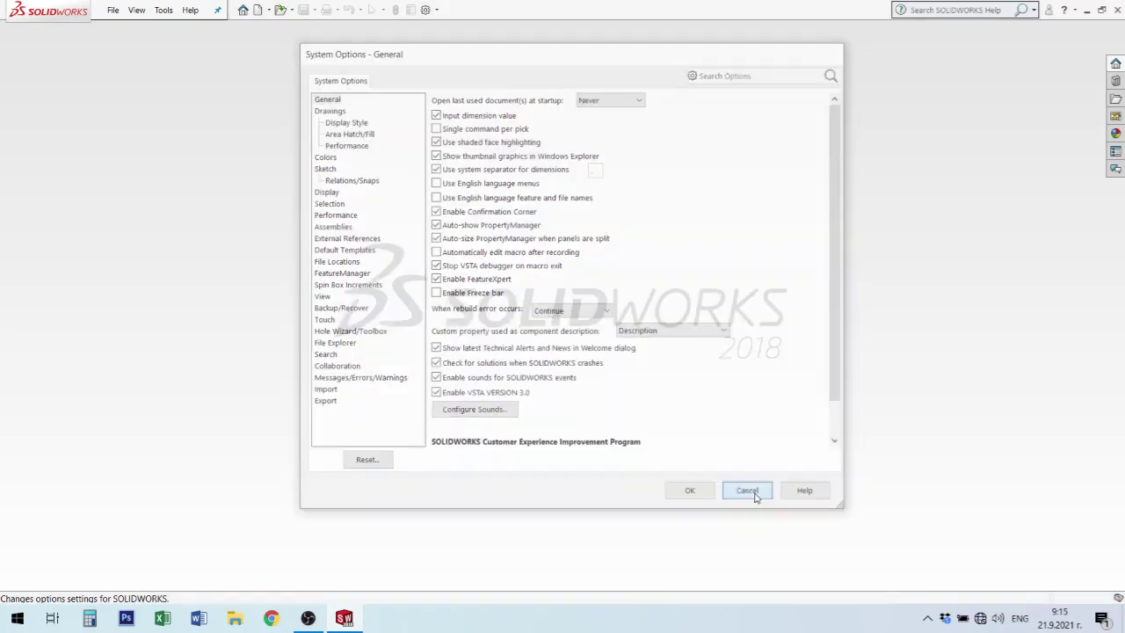
click(437, 10)
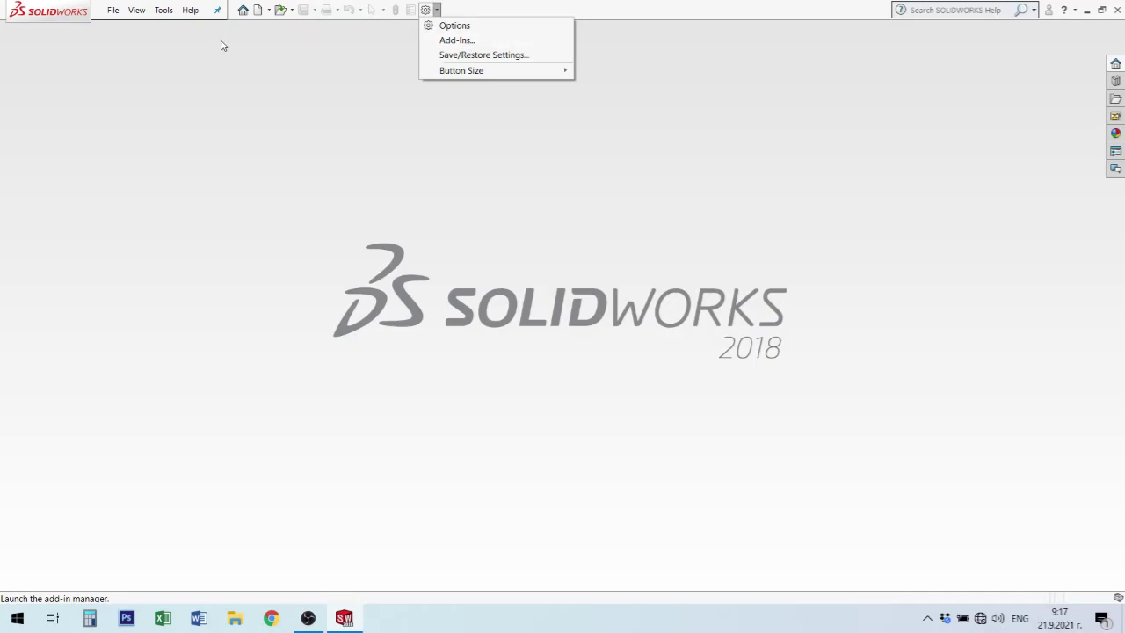
Check About SOLIDWORKS from the Help menu (Premium 2018 x64 Edition, SP 2.0), then close it.
click(192, 11)
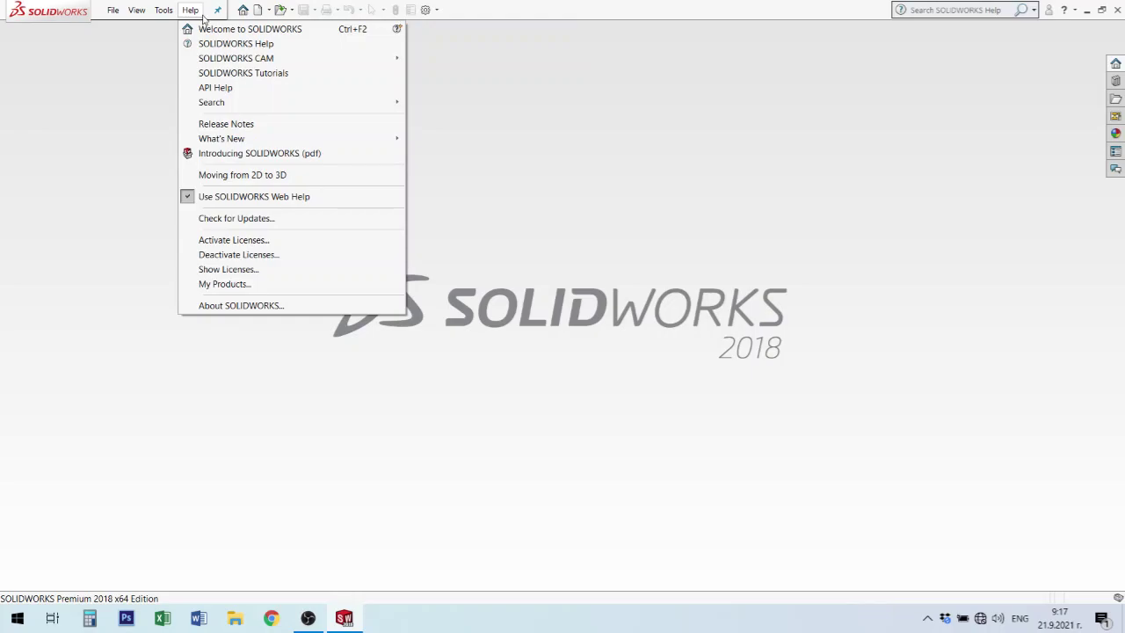
click(290, 308)
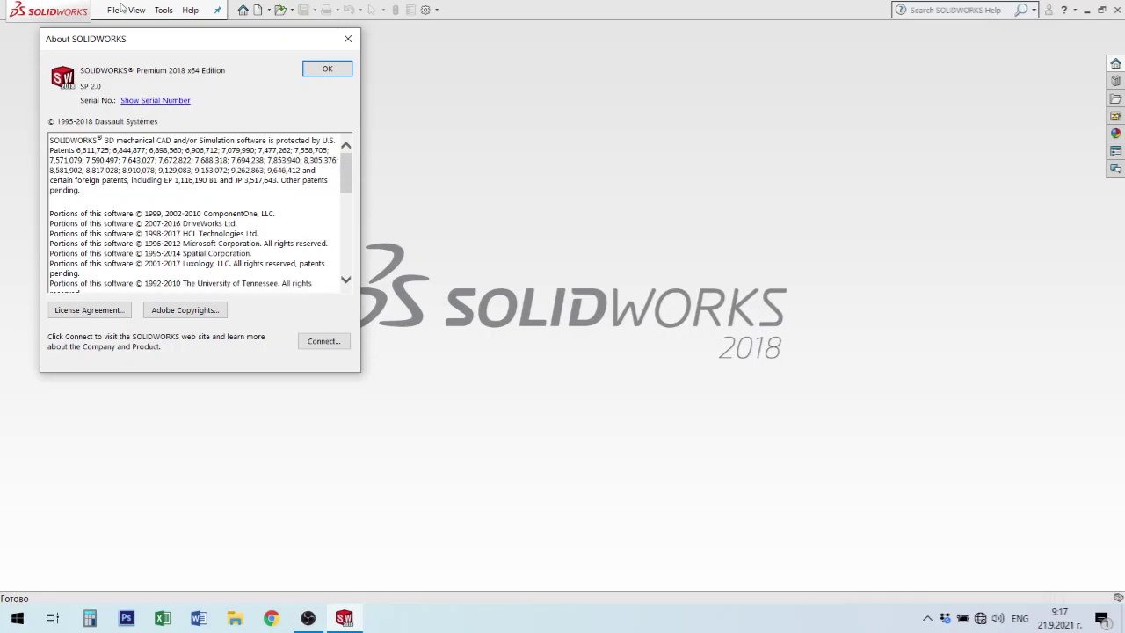
click(335, 74)
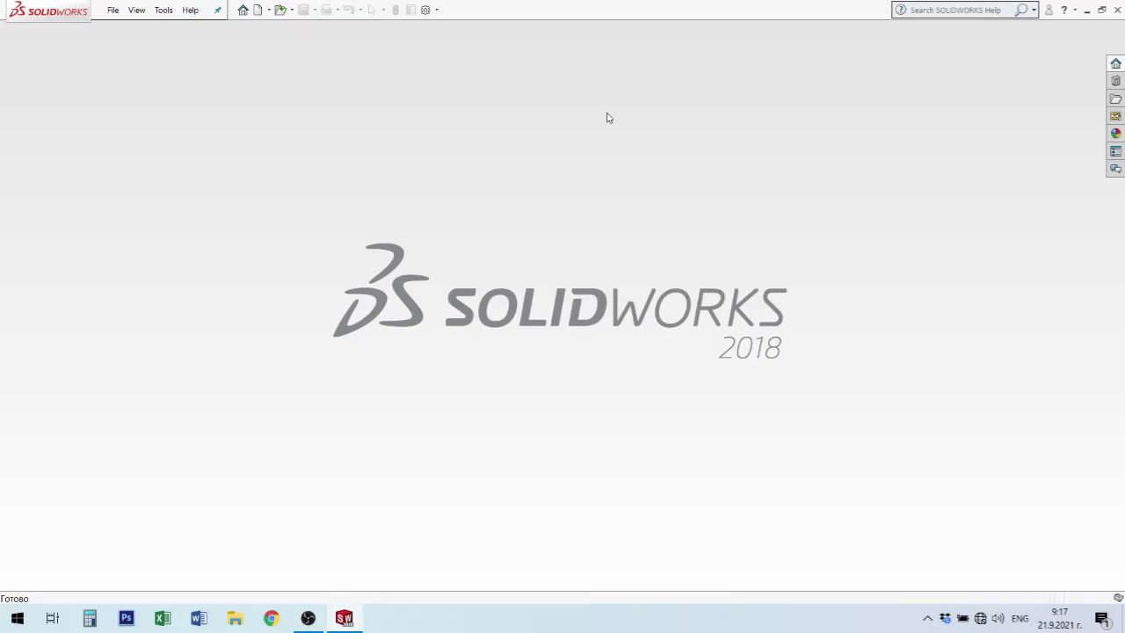
Reopen System Options and review the Drawings, Display Style, Colors, Sketch, Display and Selection pages.
click(428, 11)
click(431, 25)
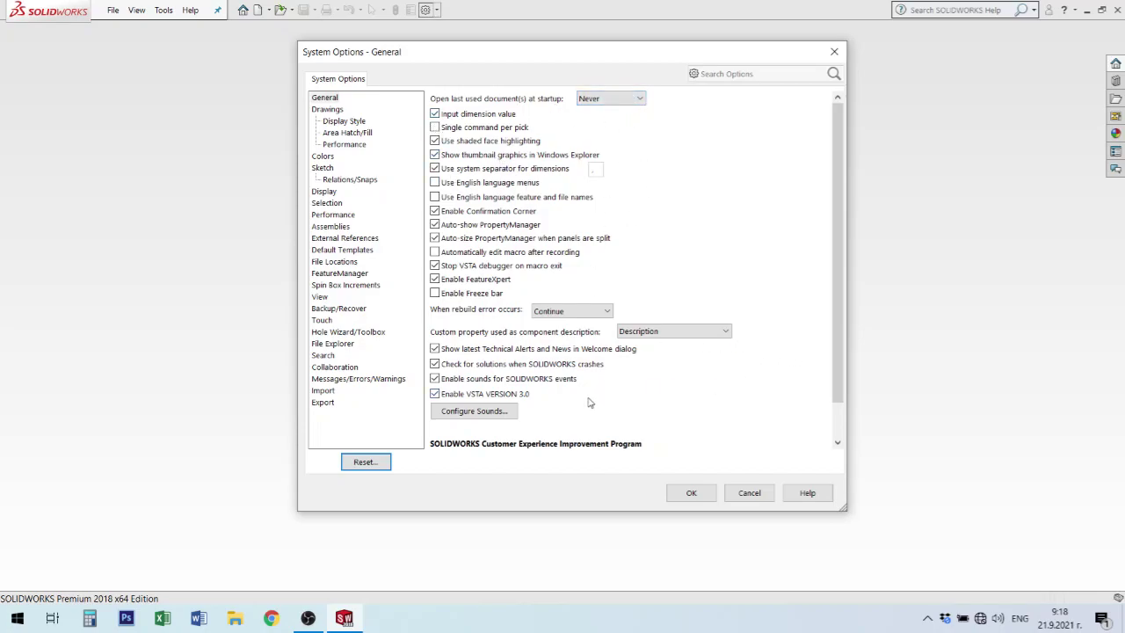
click(330, 109)
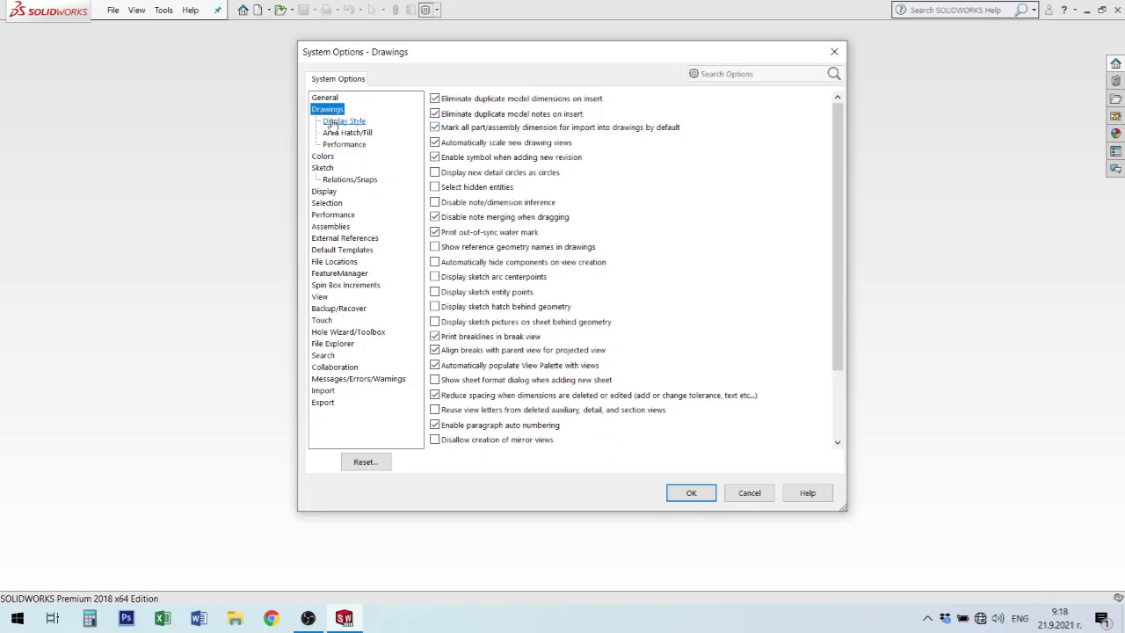
click(343, 120)
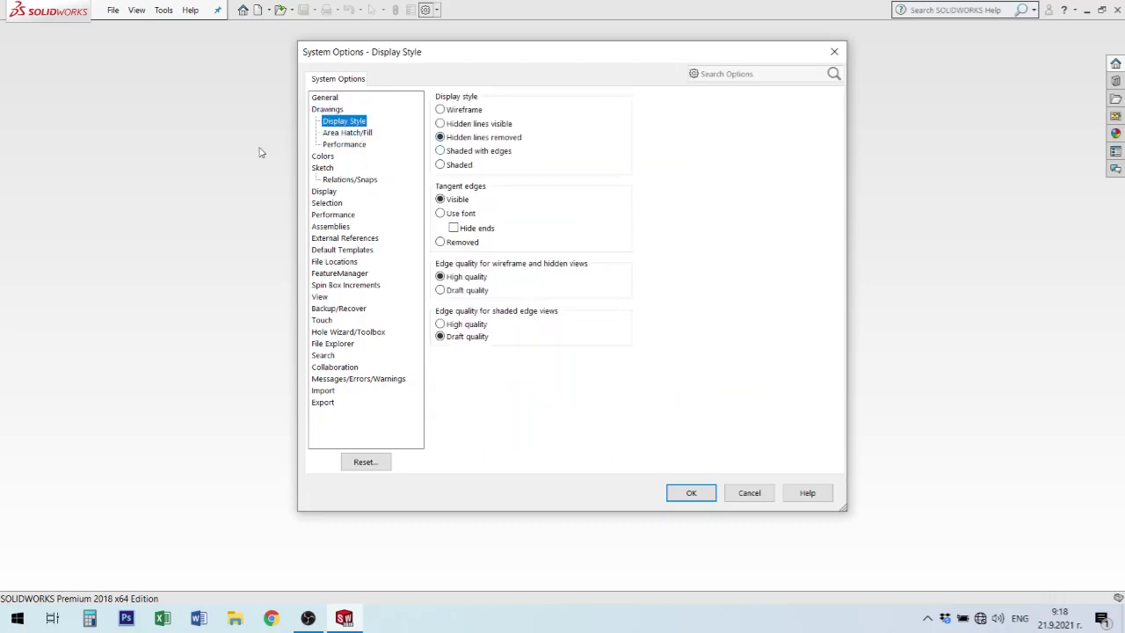
click(324, 155)
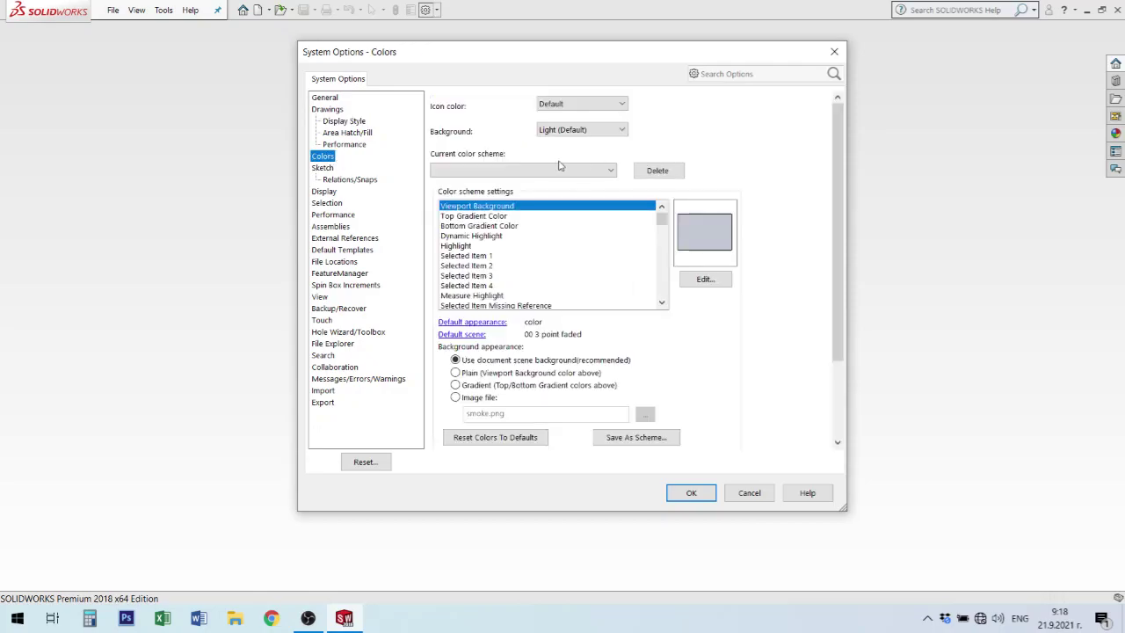
click(321, 167)
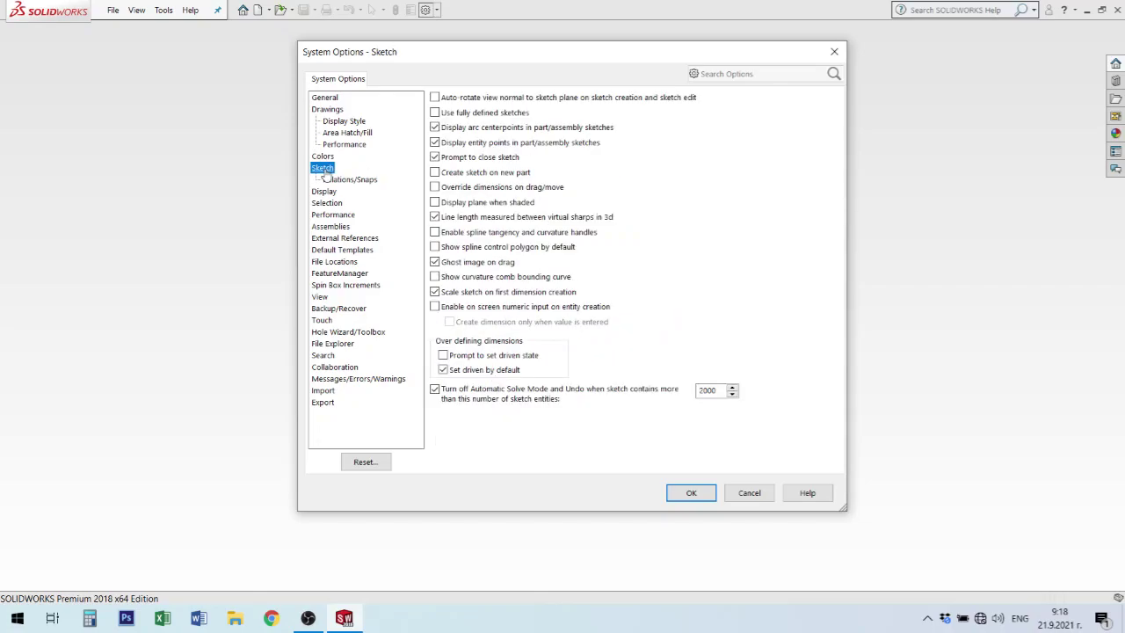
click(324, 193)
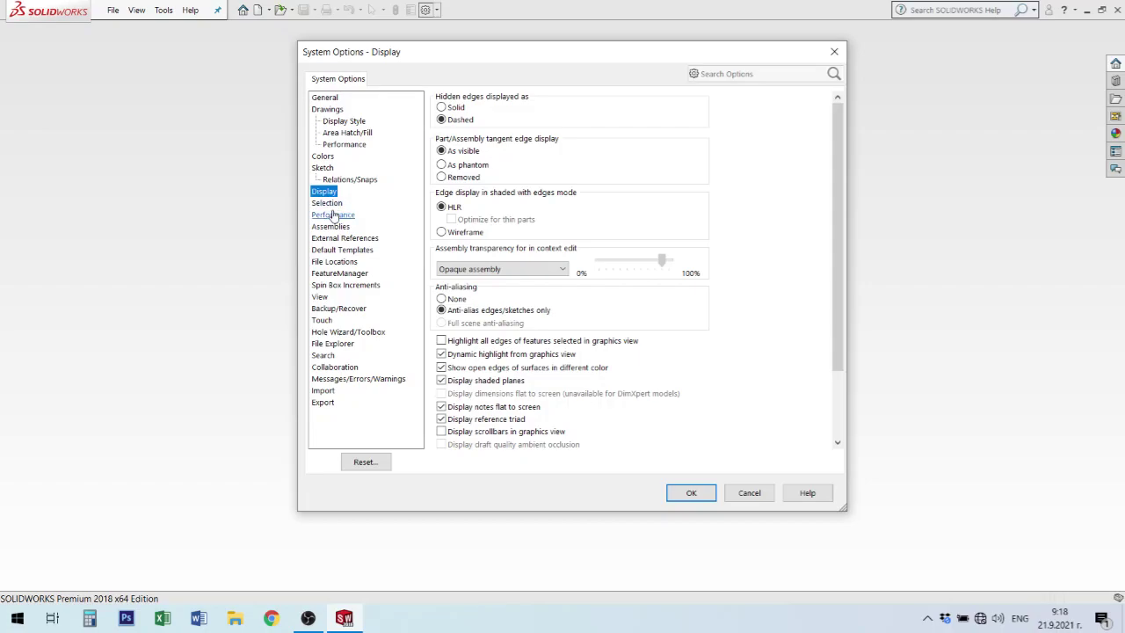
click(327, 203)
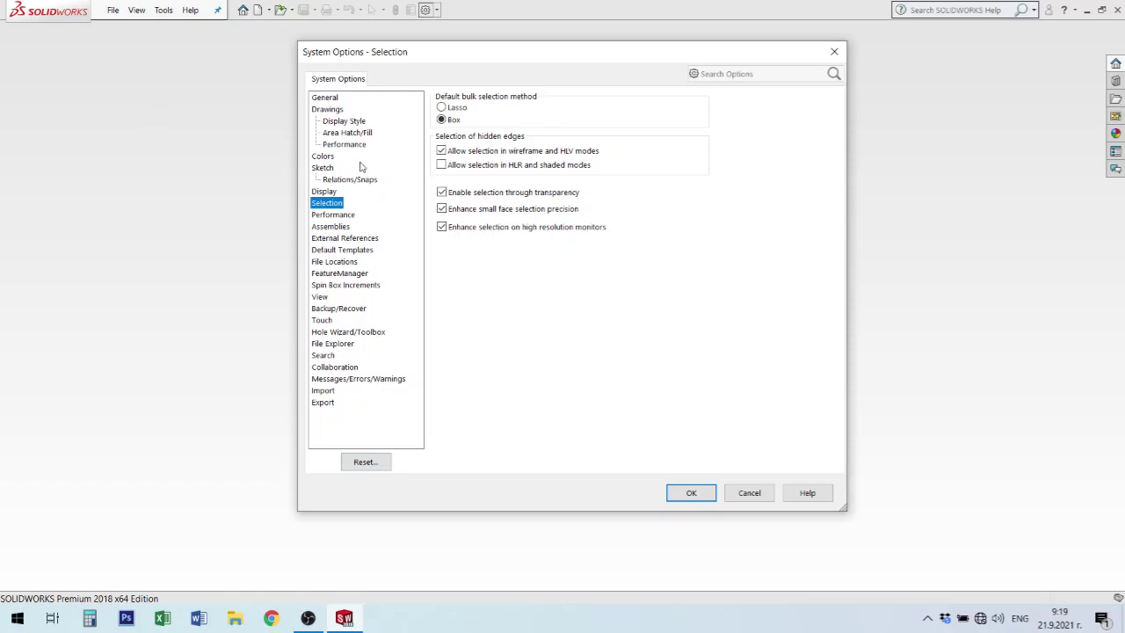
On the Colors page, keep the Light (Default) theme and make the background appearance Plain.
click(322, 158)
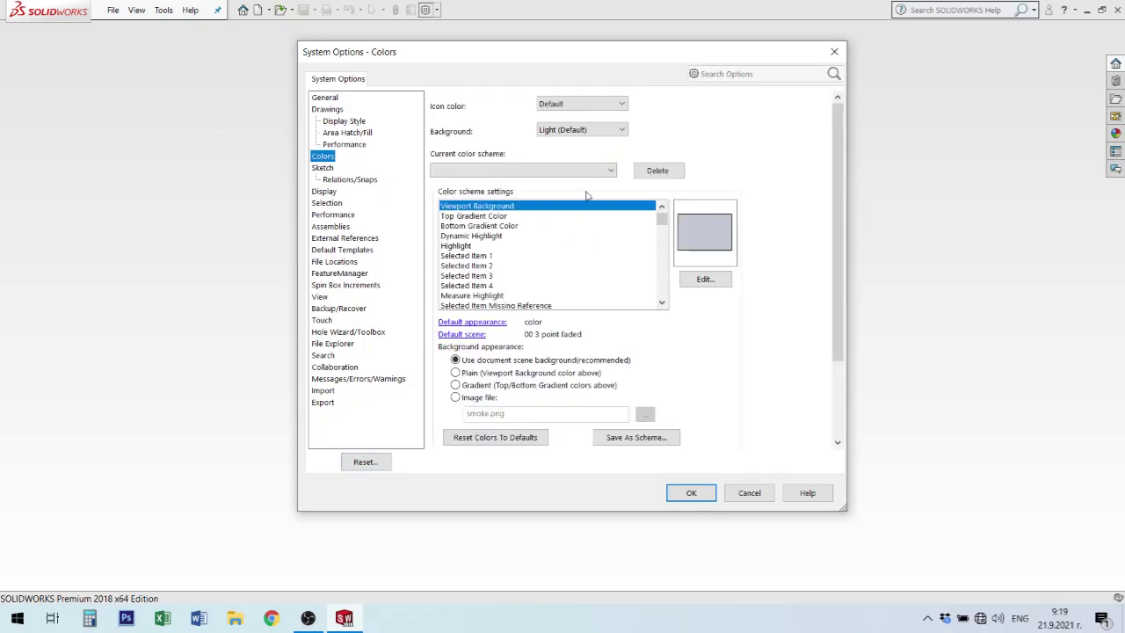
click(623, 130)
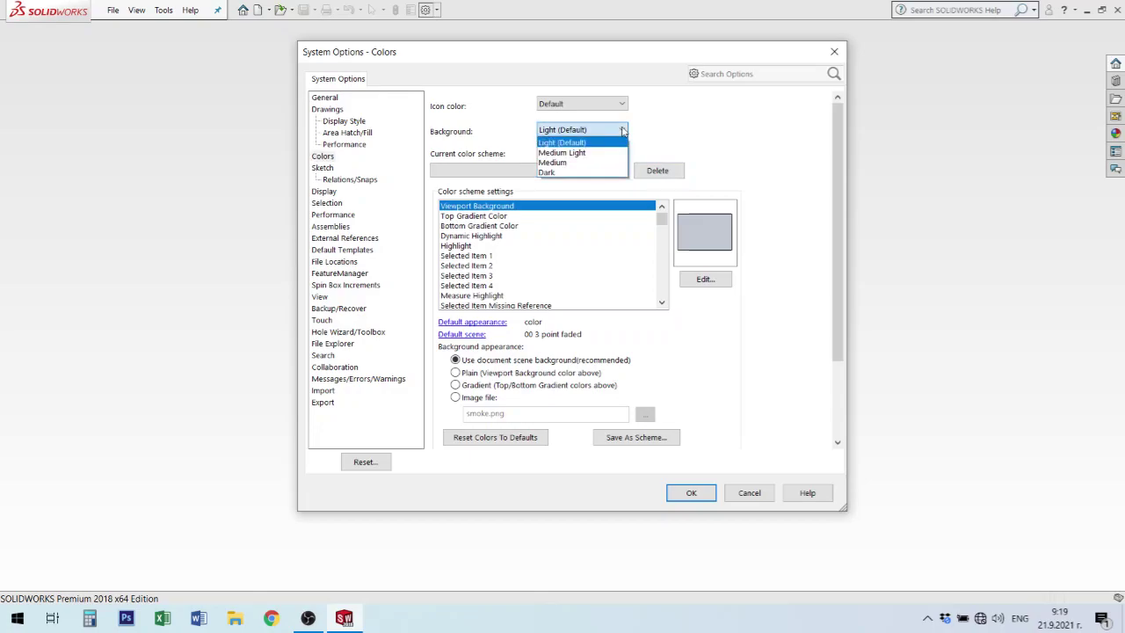
click(759, 133)
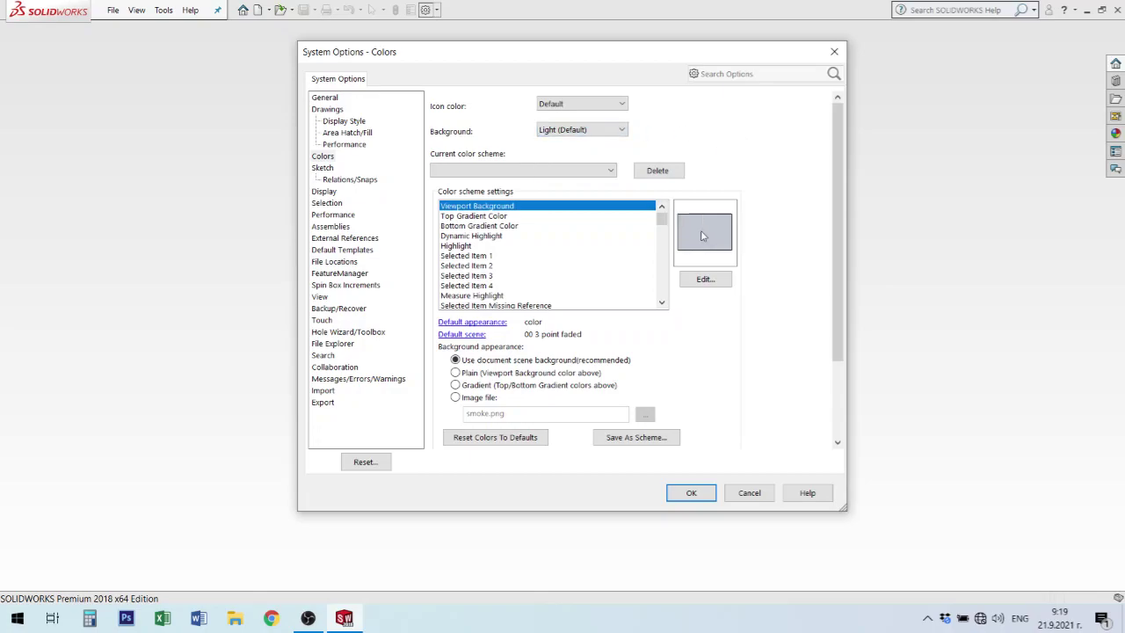
click(475, 217)
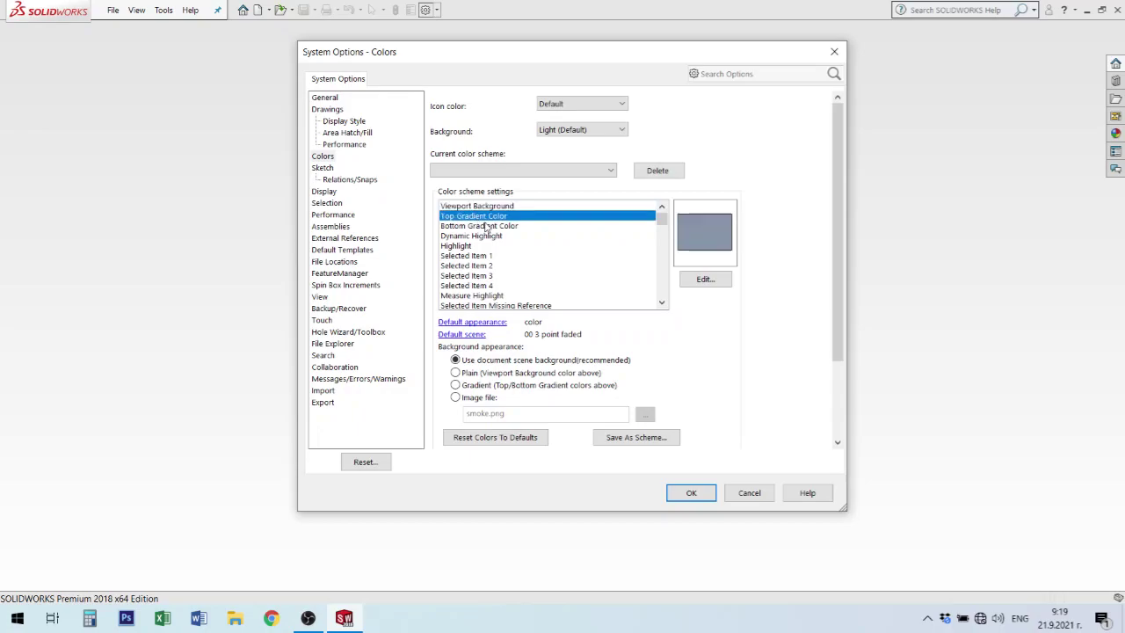
click(487, 227)
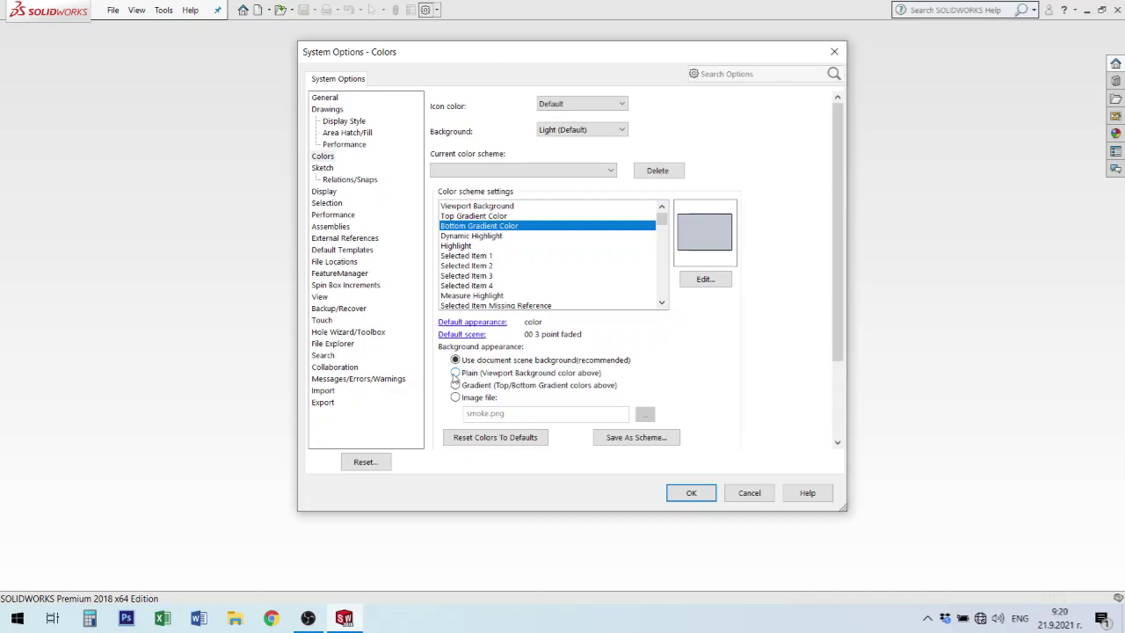
click(456, 373)
Set the background colour to white (255, 255, 255) and apply System Options with OK.
click(708, 279)
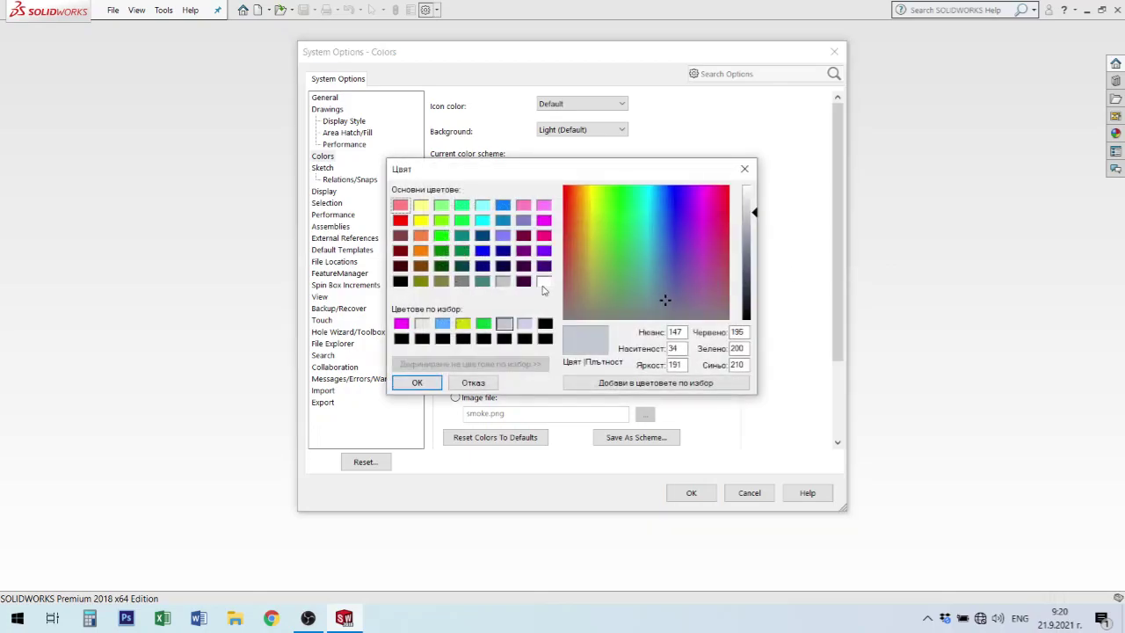
click(544, 281)
click(413, 382)
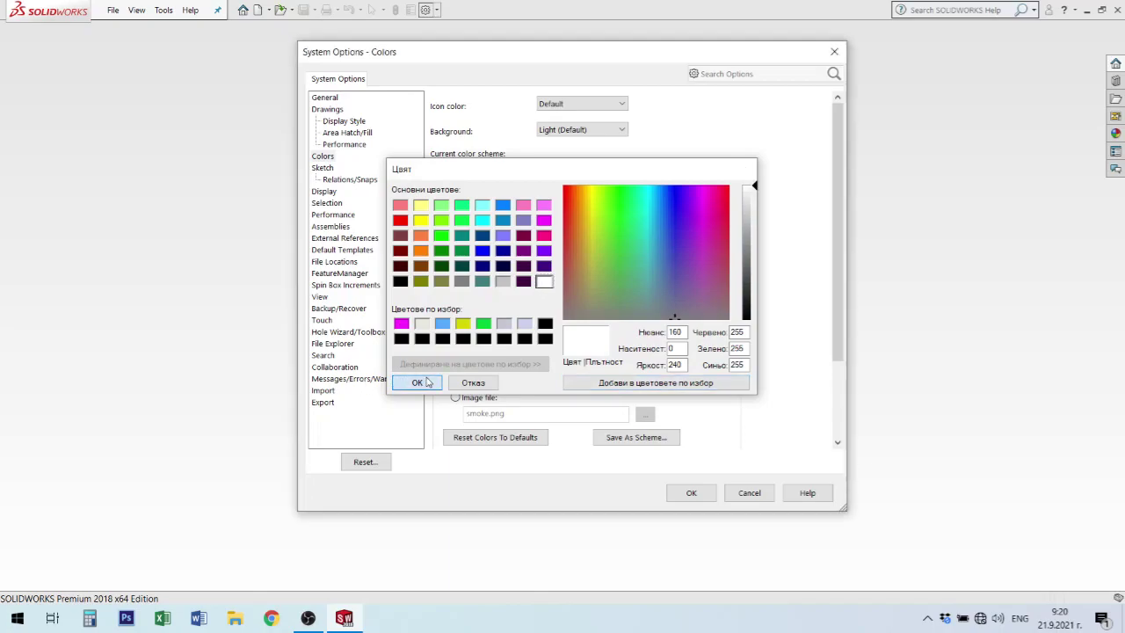
click(691, 494)
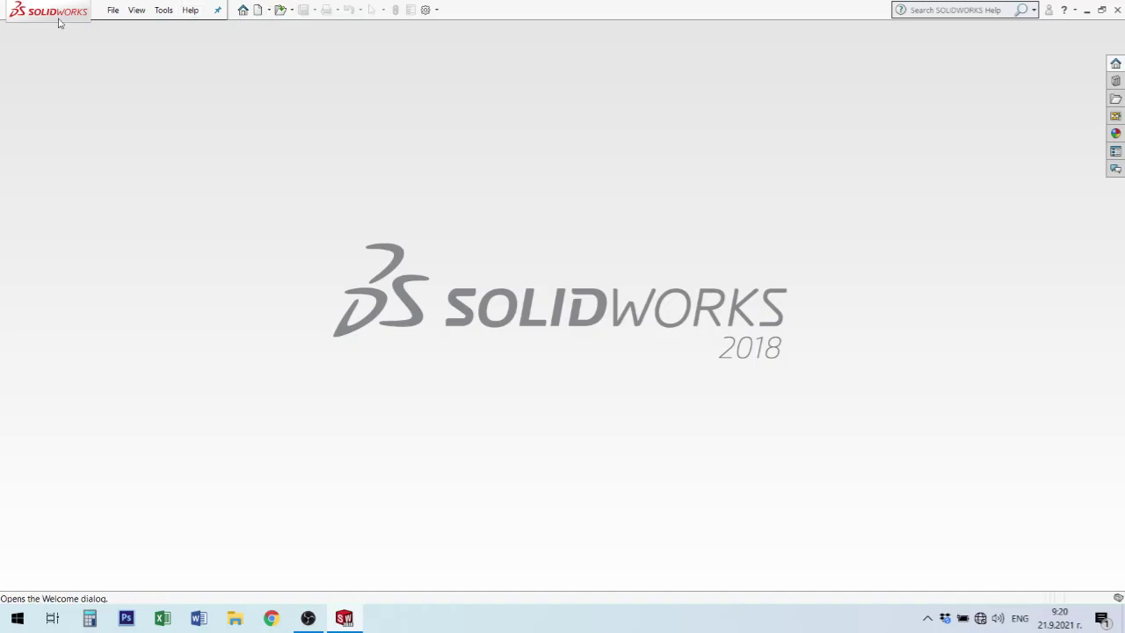
Open the Welcome dialog from File, browse its recent documents, close it and reopen with Ctrl+F2.
click(112, 10)
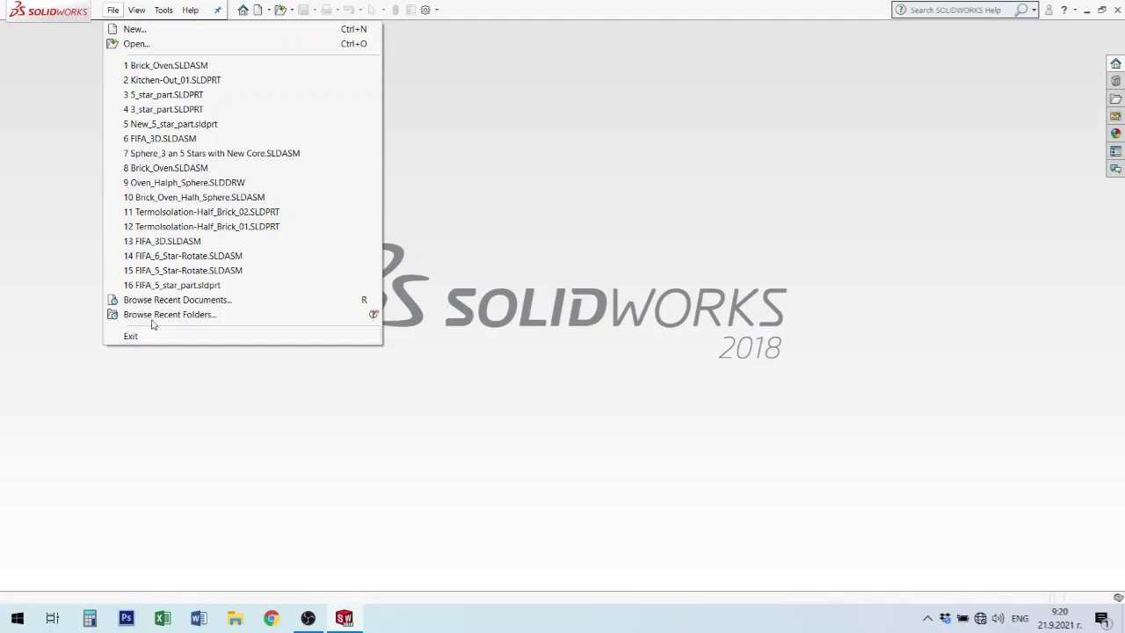
click(173, 305)
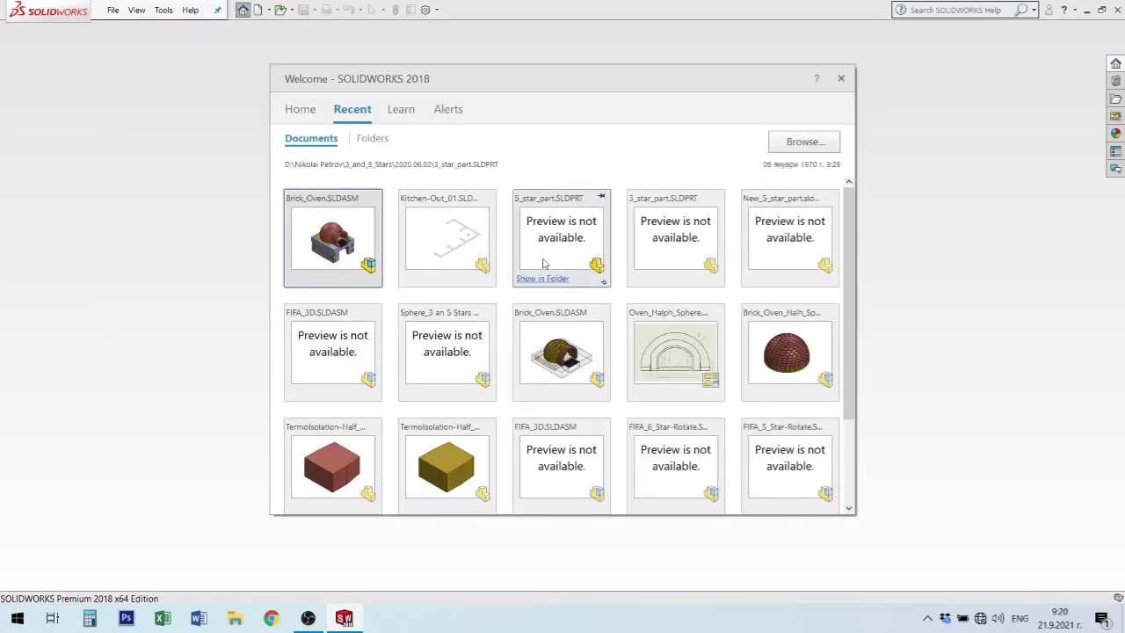
drag(851, 243, 864, 326)
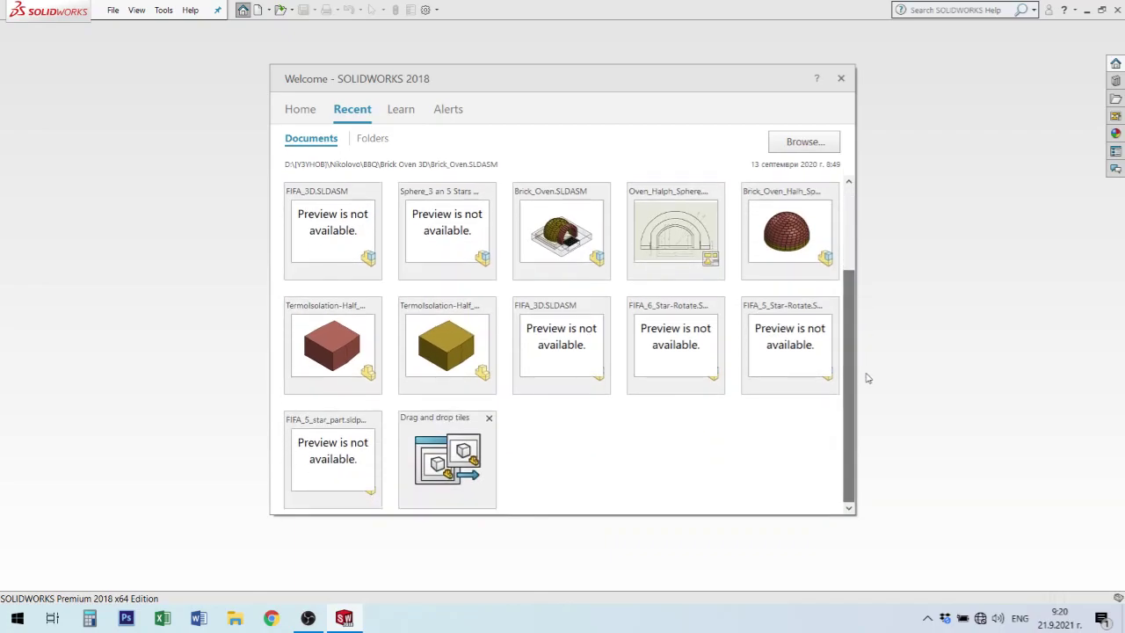
scroll(672, 332, up, 1)
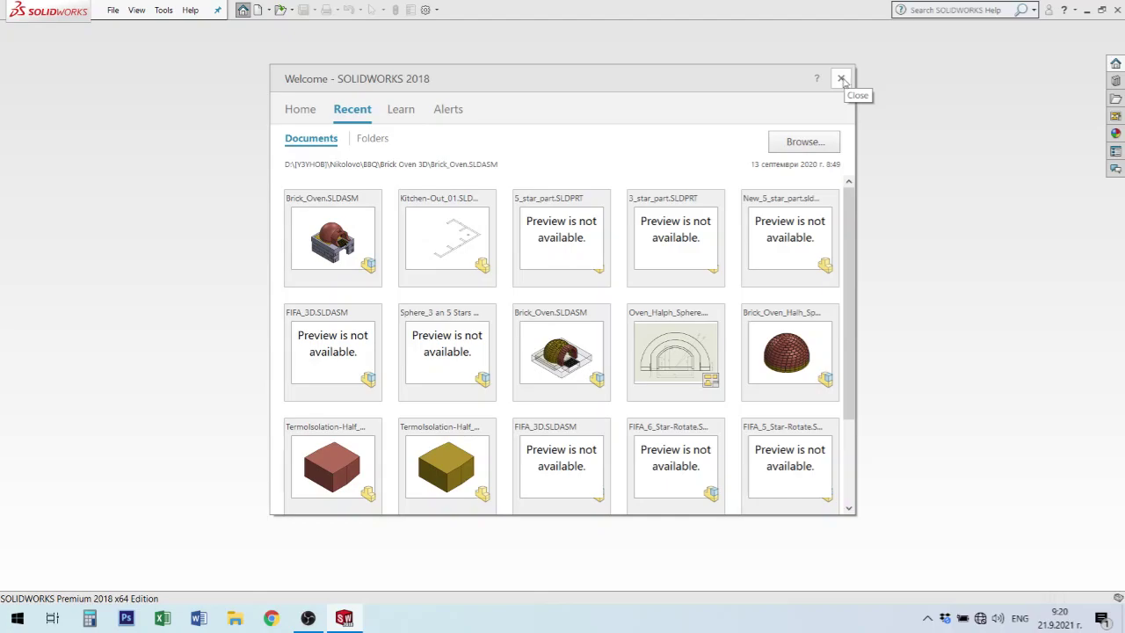
click(841, 79)
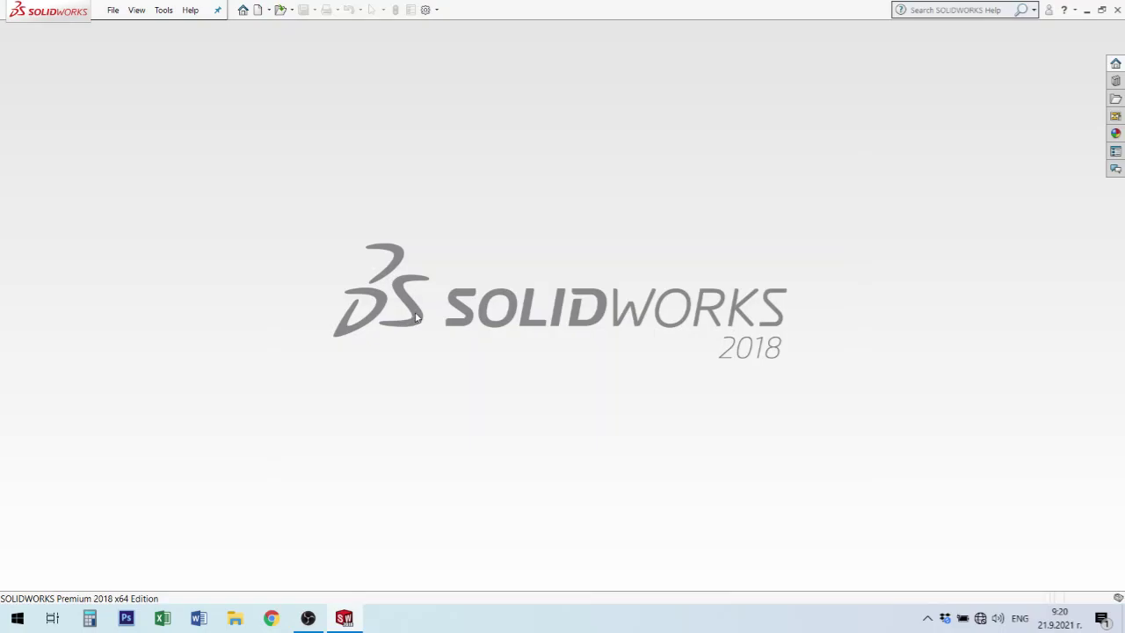
key(ctrl+F2)
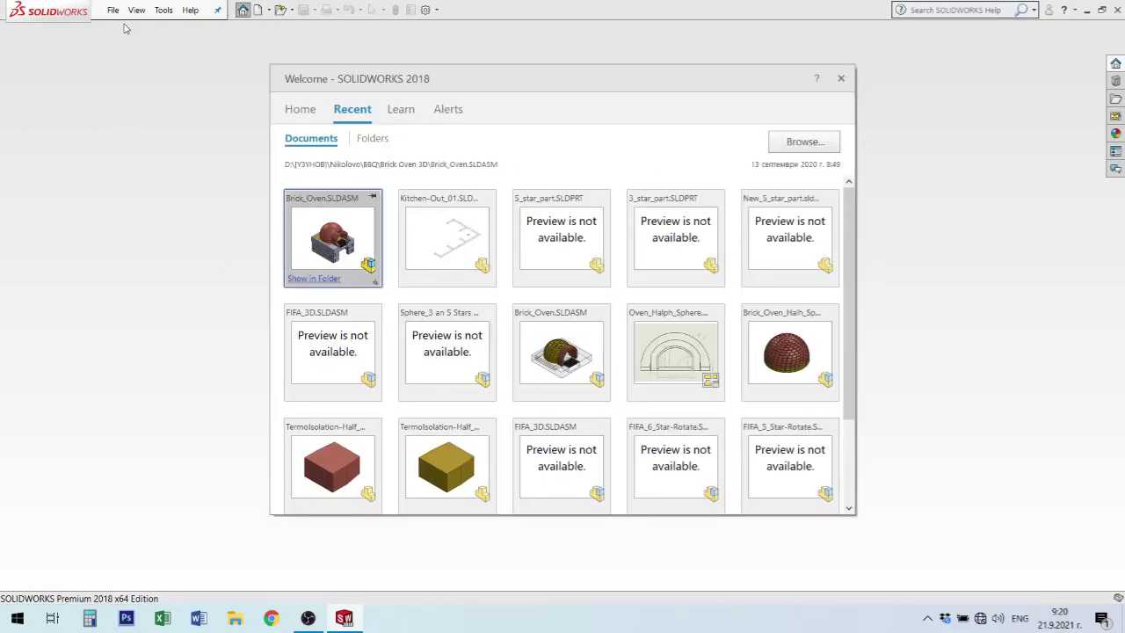
click(114, 11)
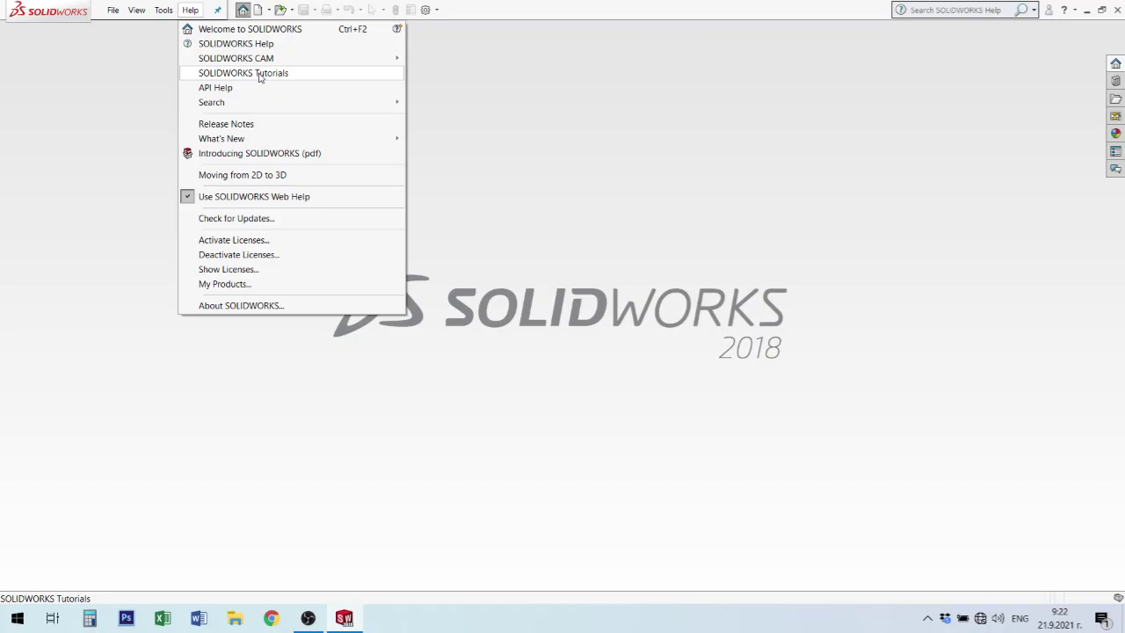
Dismiss the Help menu and show the File menu with New, Open and recent documents.
click(593, 163)
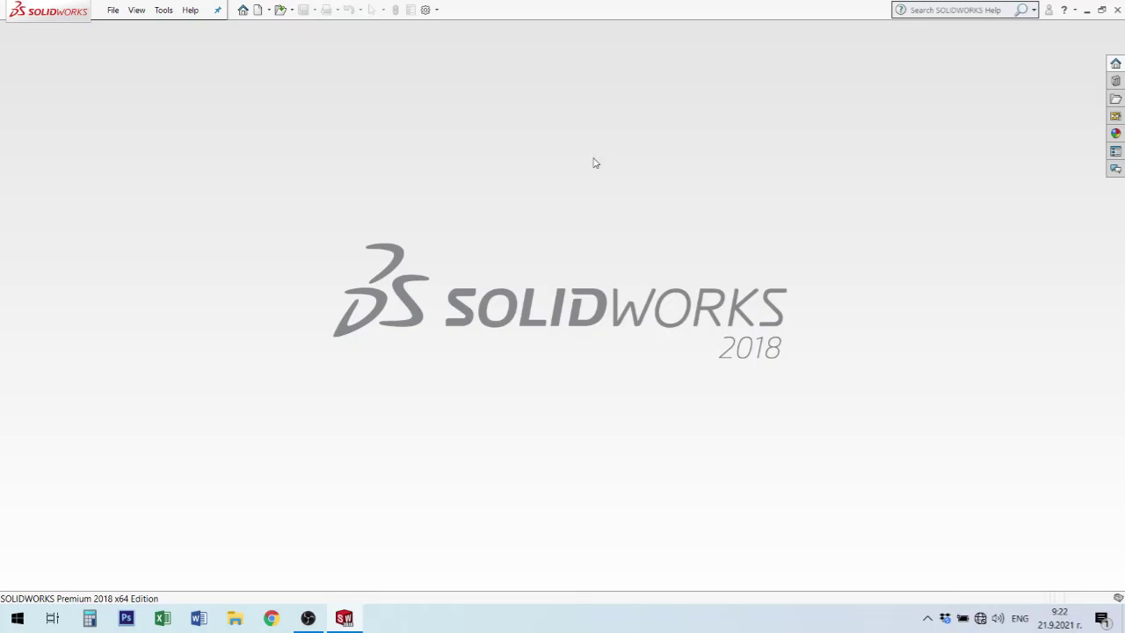
click(113, 10)
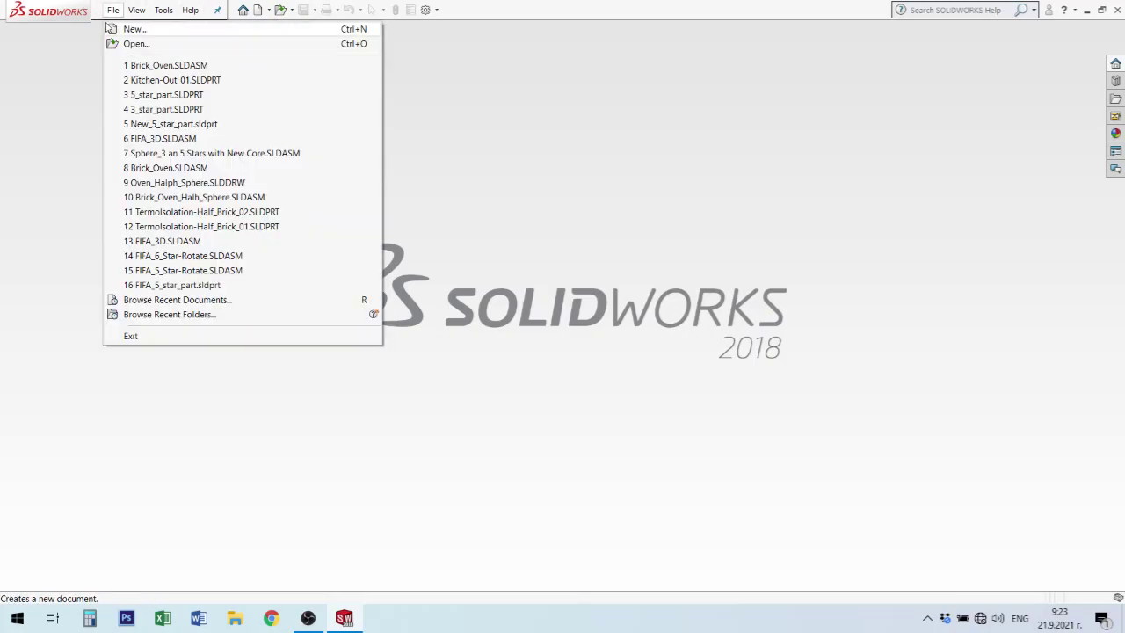
Dismiss the File menu and bring up the New document choices.
click(410, 88)
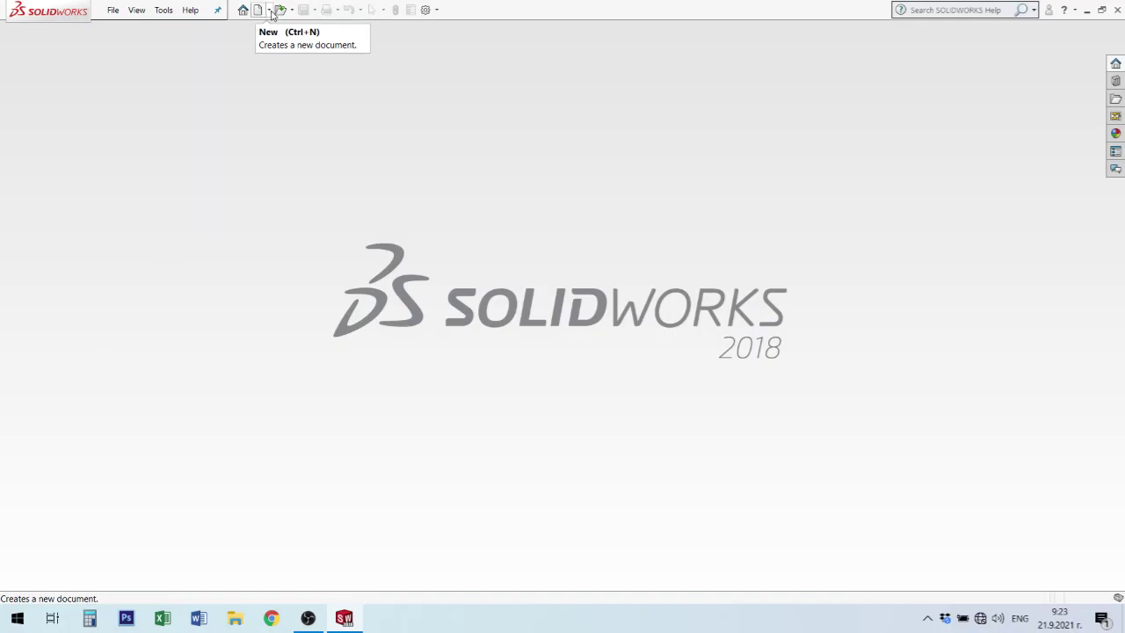
click(269, 10)
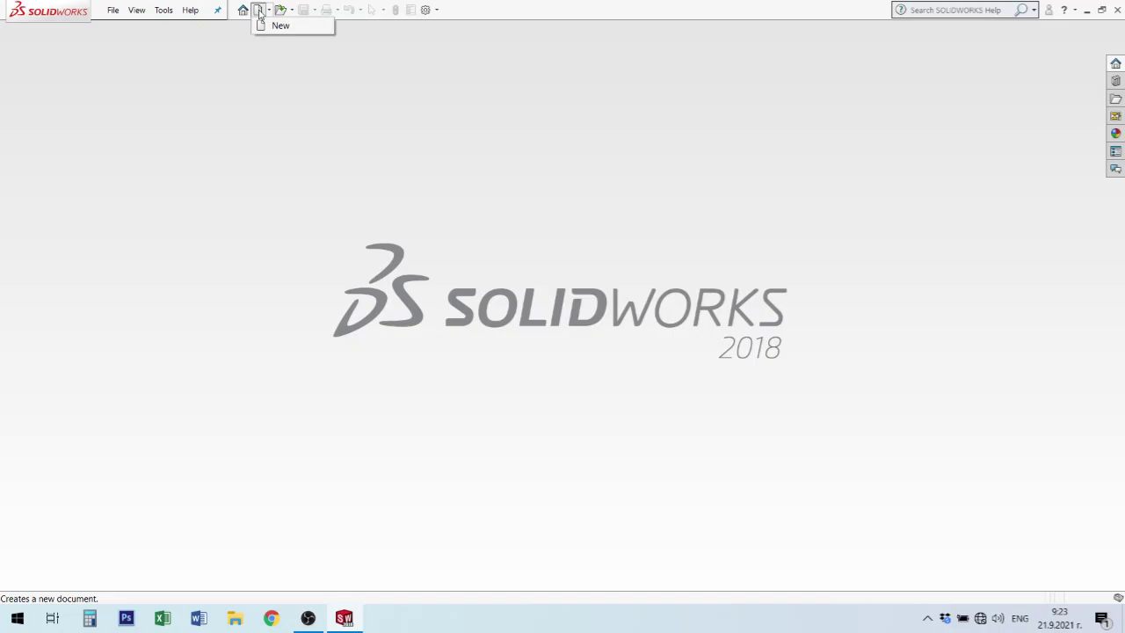
click(294, 10)
Switch the New SOLIDWORKS Document dialog to Advanced view and browse its MBD, Tutorial and Templates tabs.
click(258, 12)
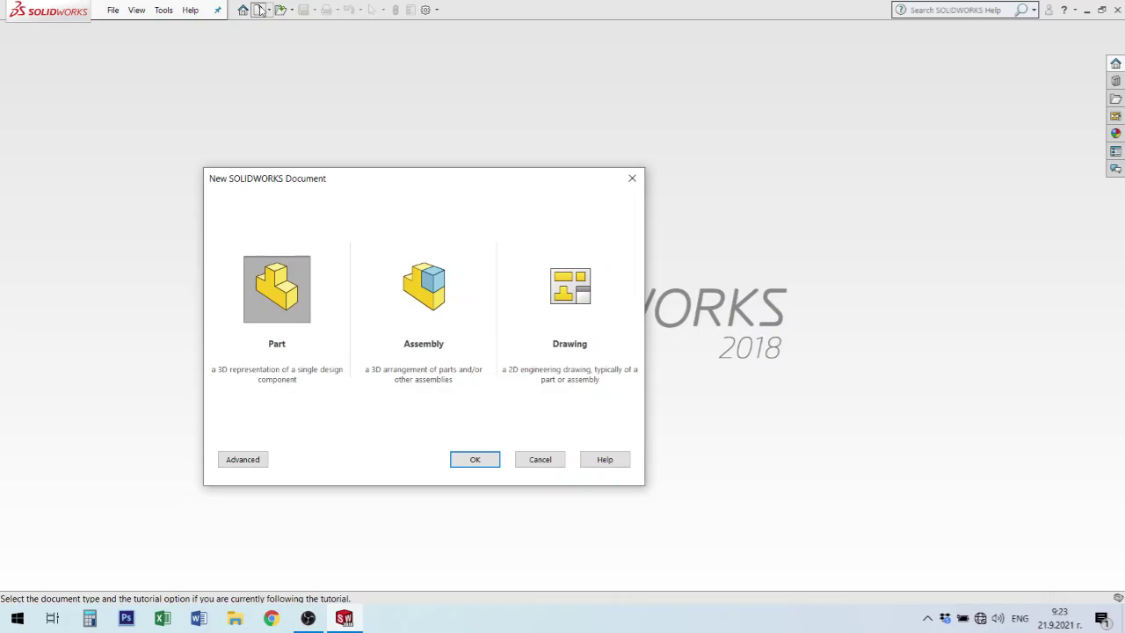
click(246, 462)
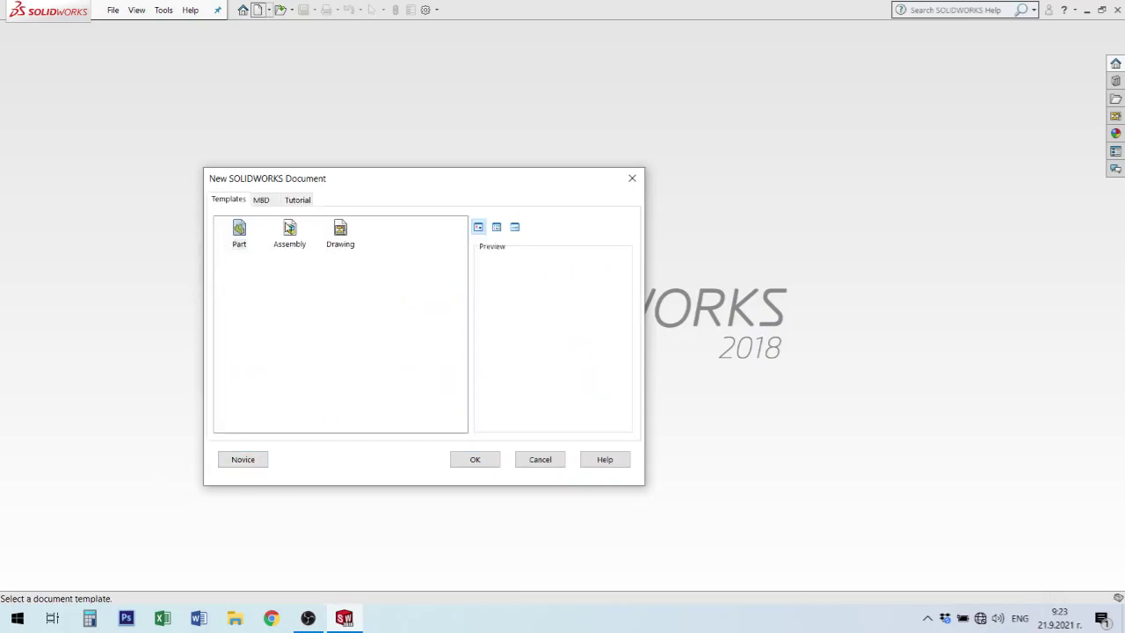
click(263, 201)
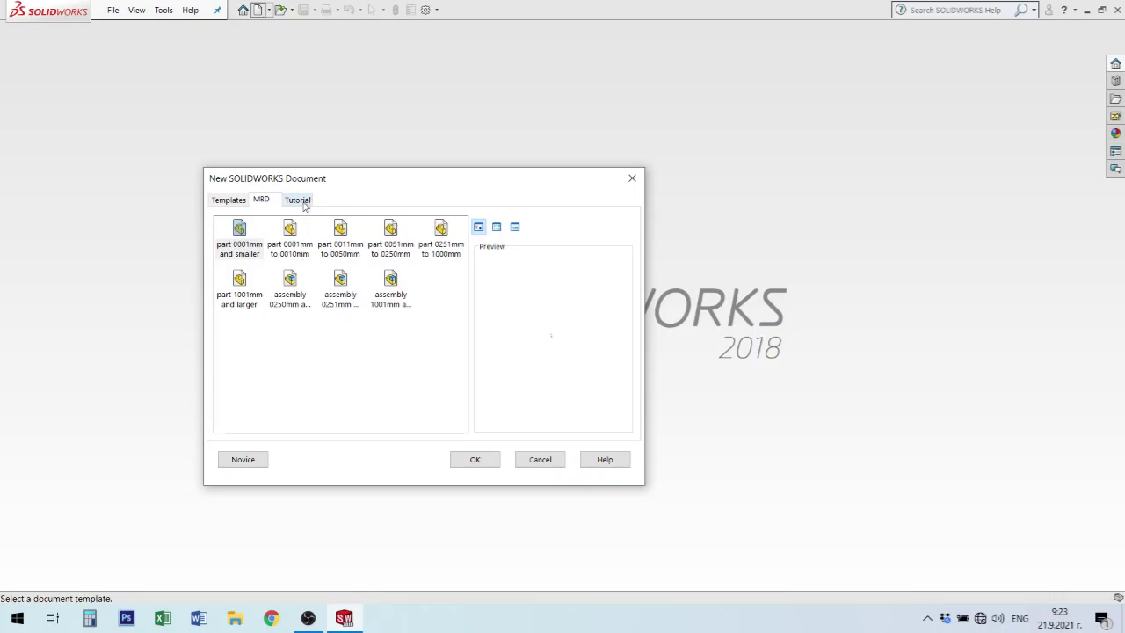
click(304, 204)
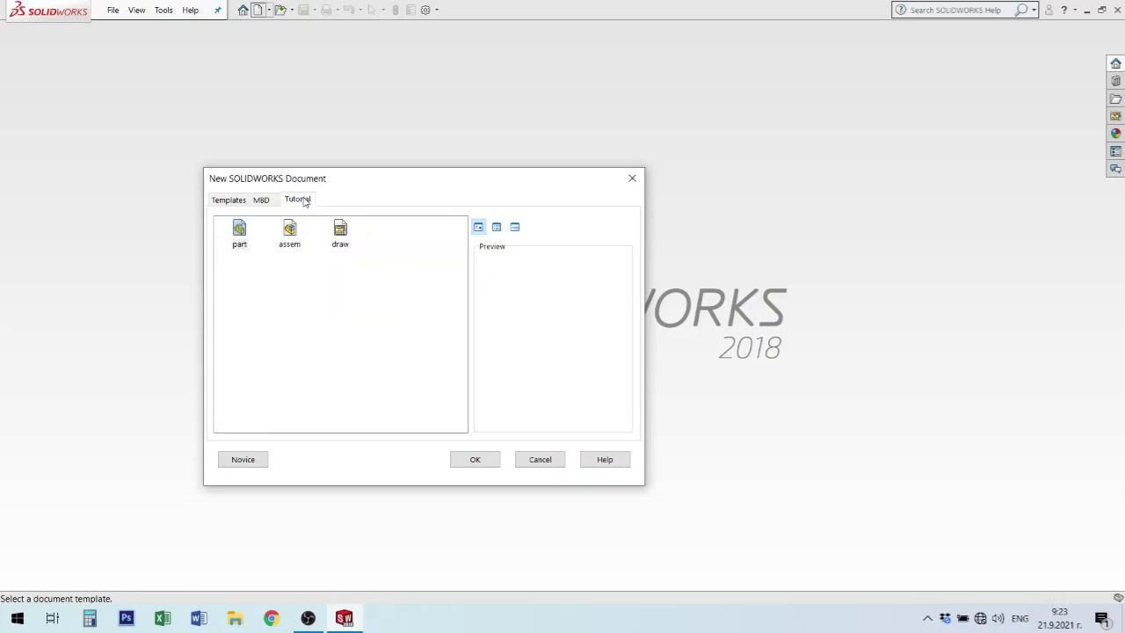
click(229, 204)
Return the New SOLIDWORKS Document dialog to its Novice view.
click(244, 456)
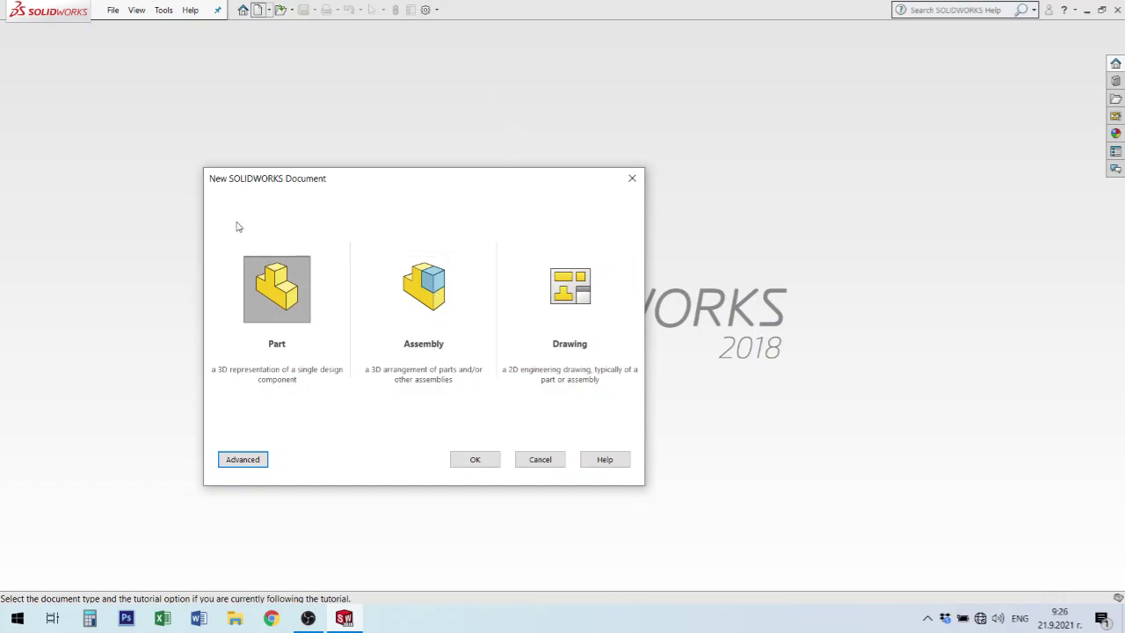
Create a new blank Part document, Part1, and bring up the Options gear list.
click(283, 297)
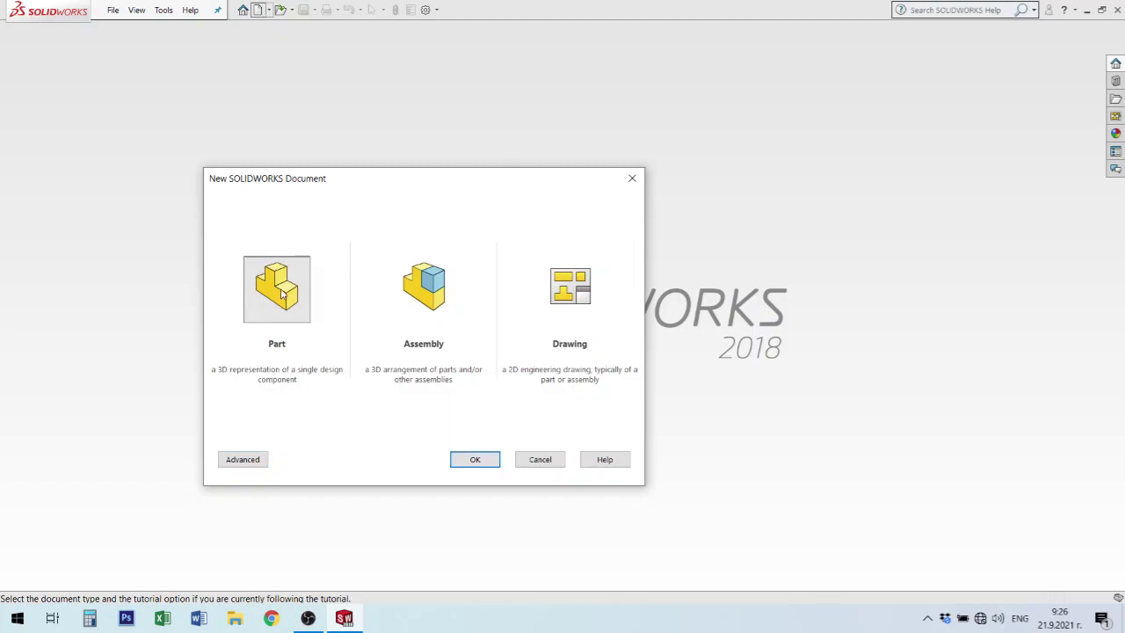
click(475, 460)
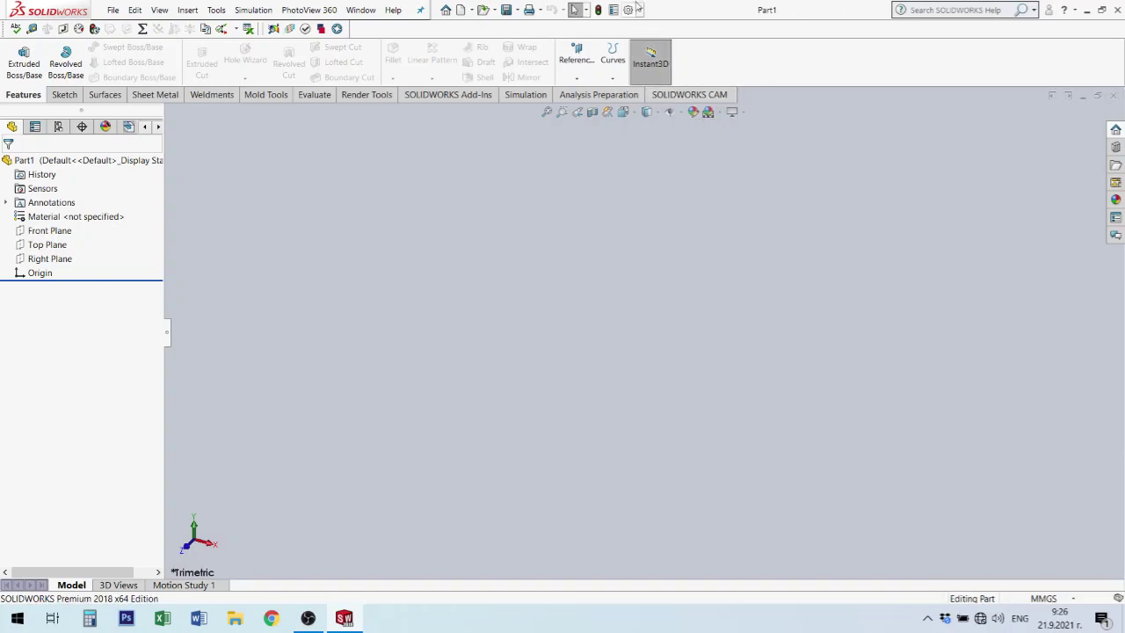
click(642, 10)
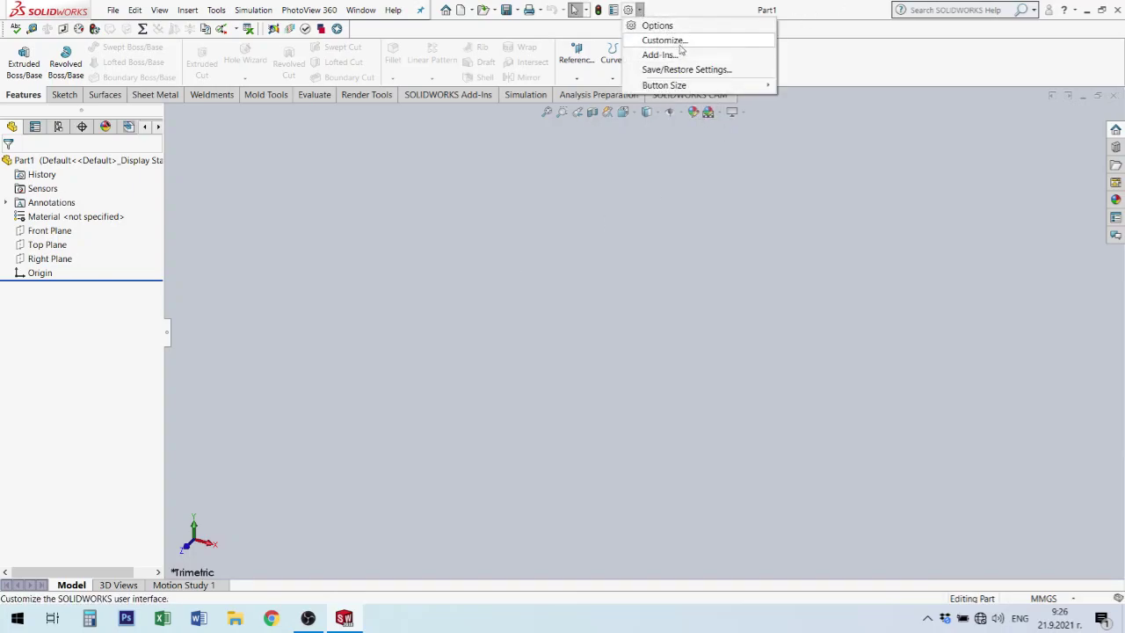
Set the viewport background to white in System Options > Colors, then reshow the Options list.
click(673, 27)
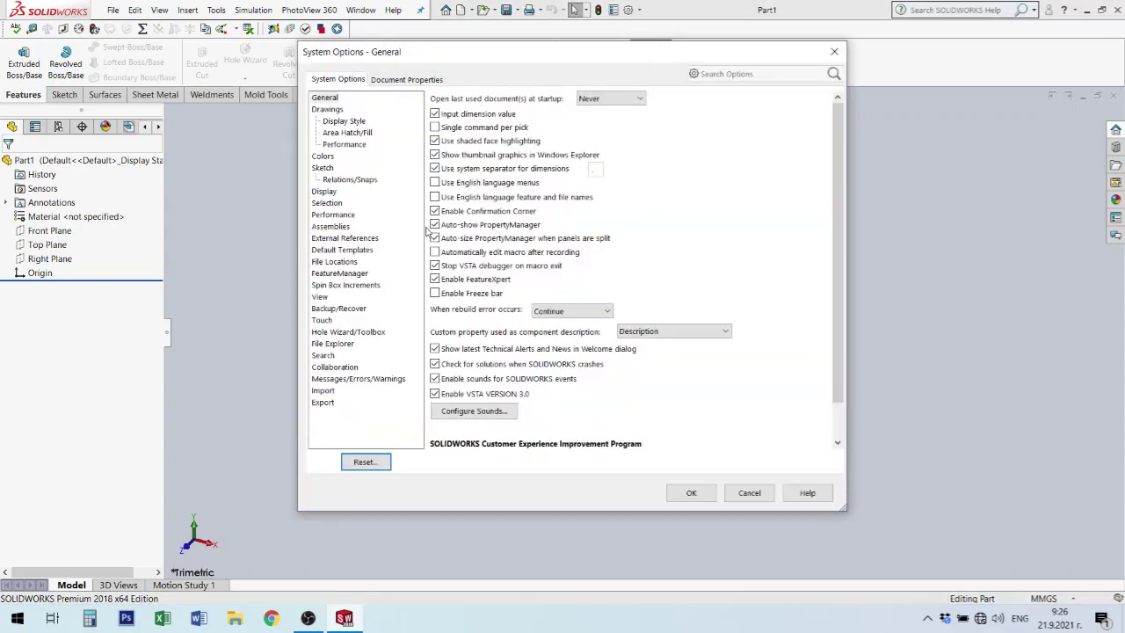
click(323, 157)
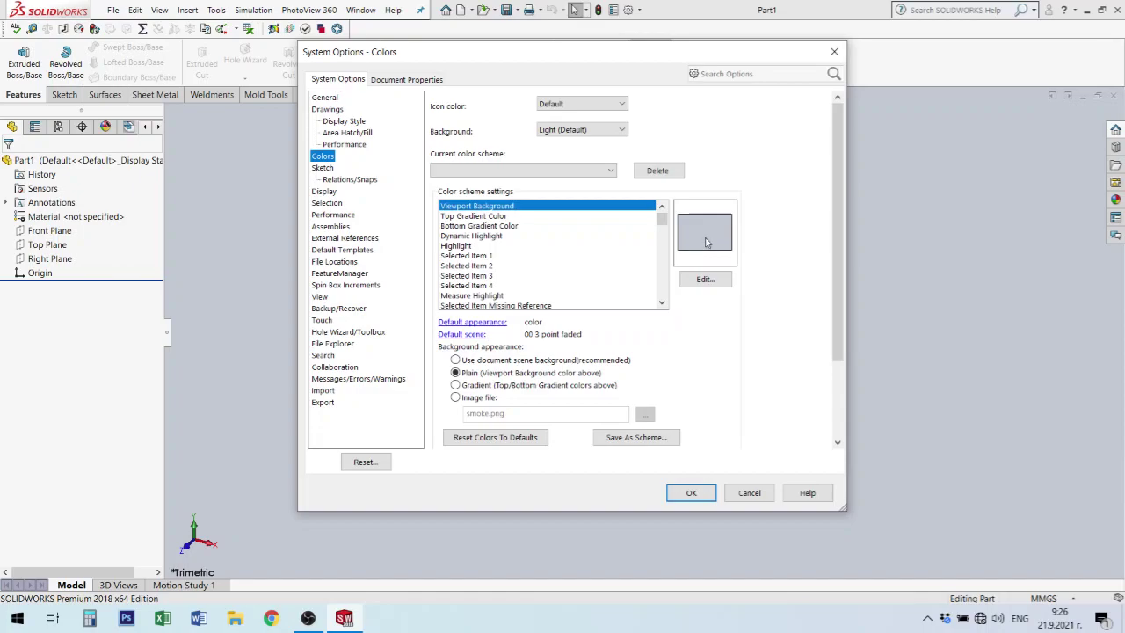
click(705, 279)
click(544, 281)
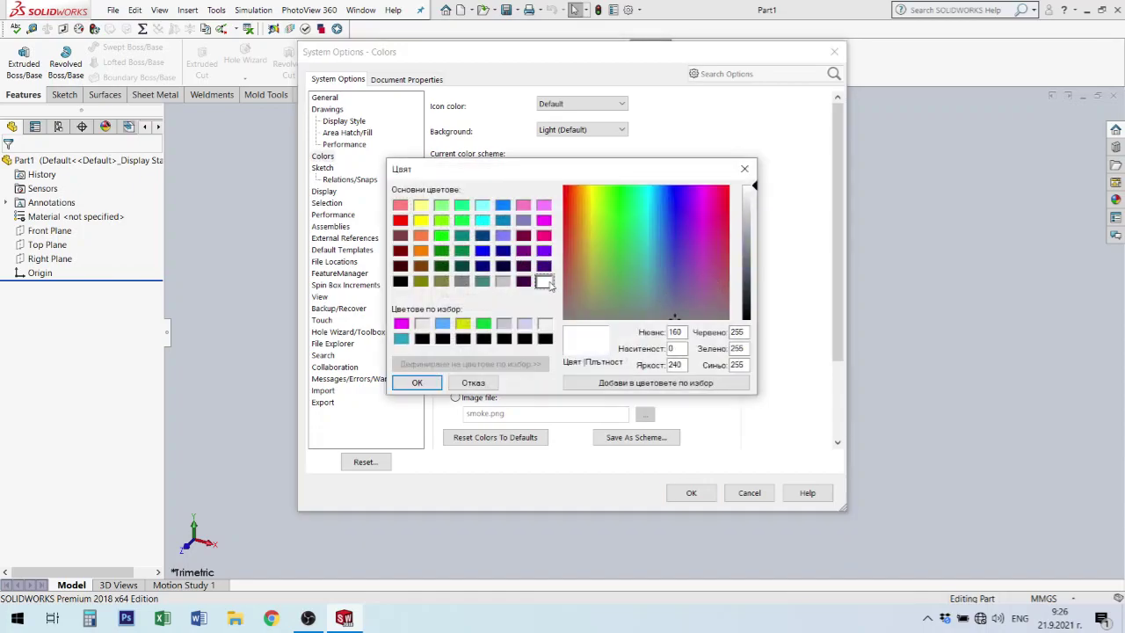
click(422, 383)
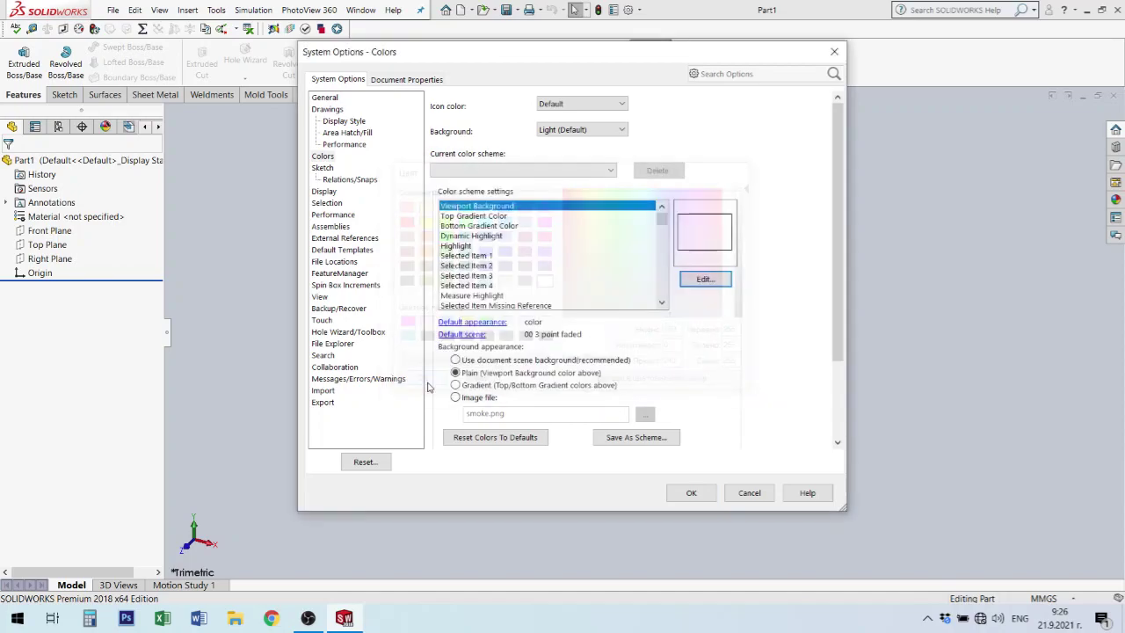
click(691, 493)
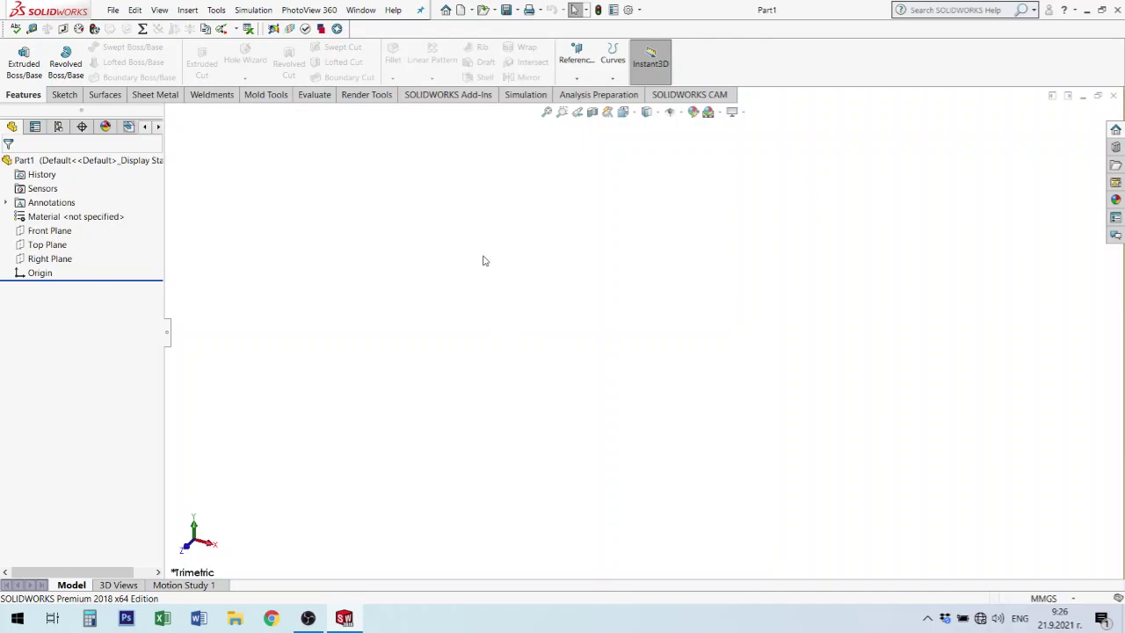
click(639, 9)
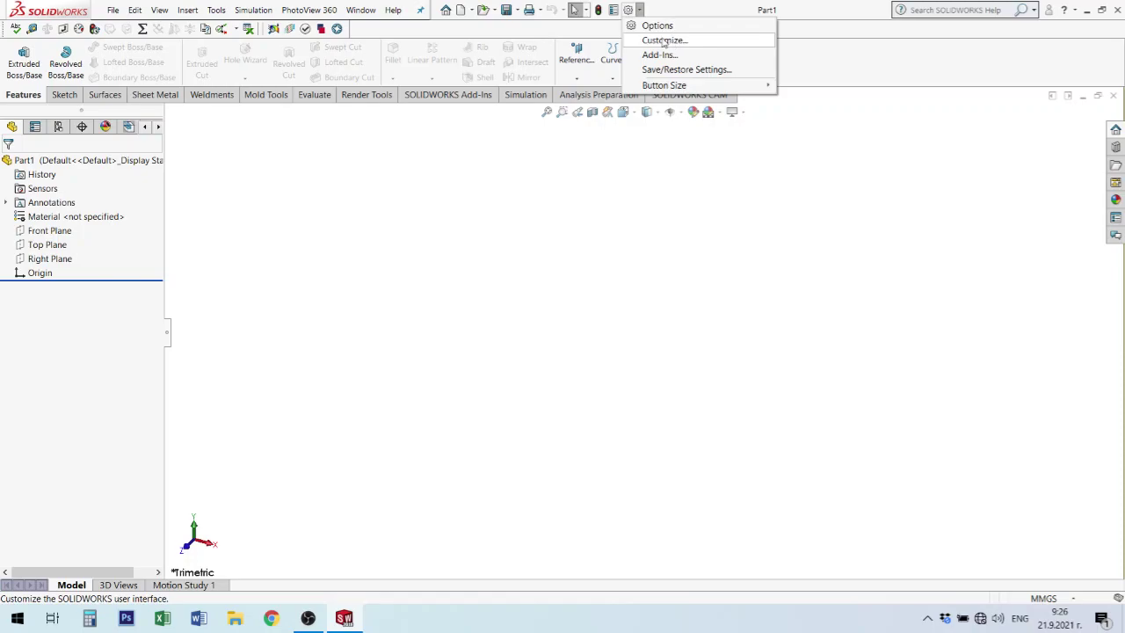
Dismiss the Options list without choosing any entry.
click(518, 209)
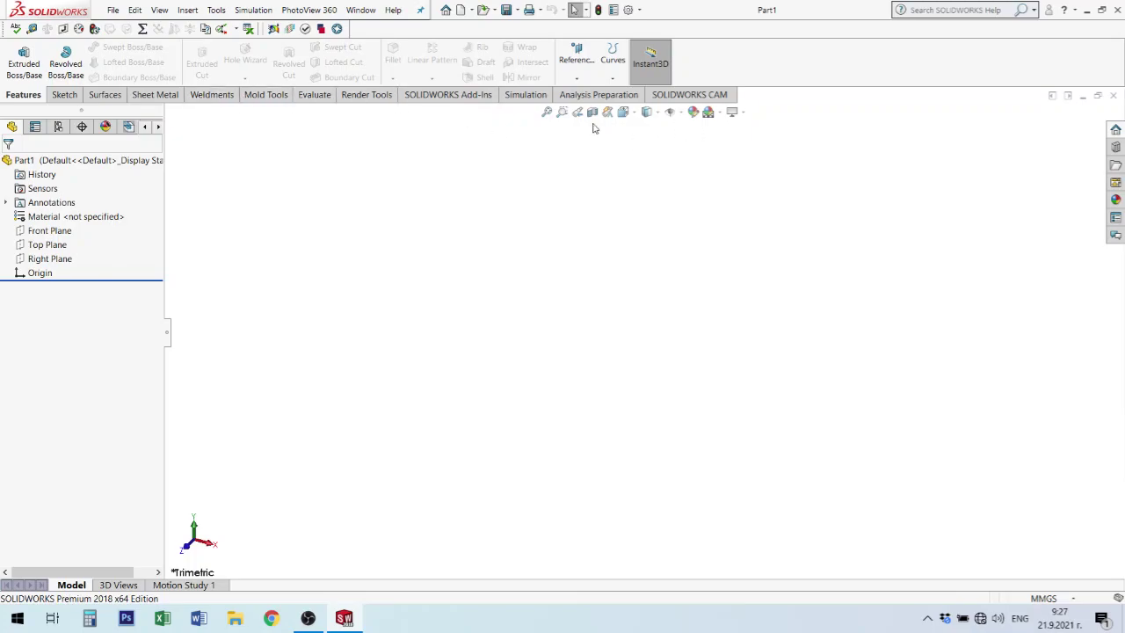
Uncheck Evaluate, then SOLIDWORKS Add-Ins, in the CommandManager's tab right-click list.
right_click(312, 99)
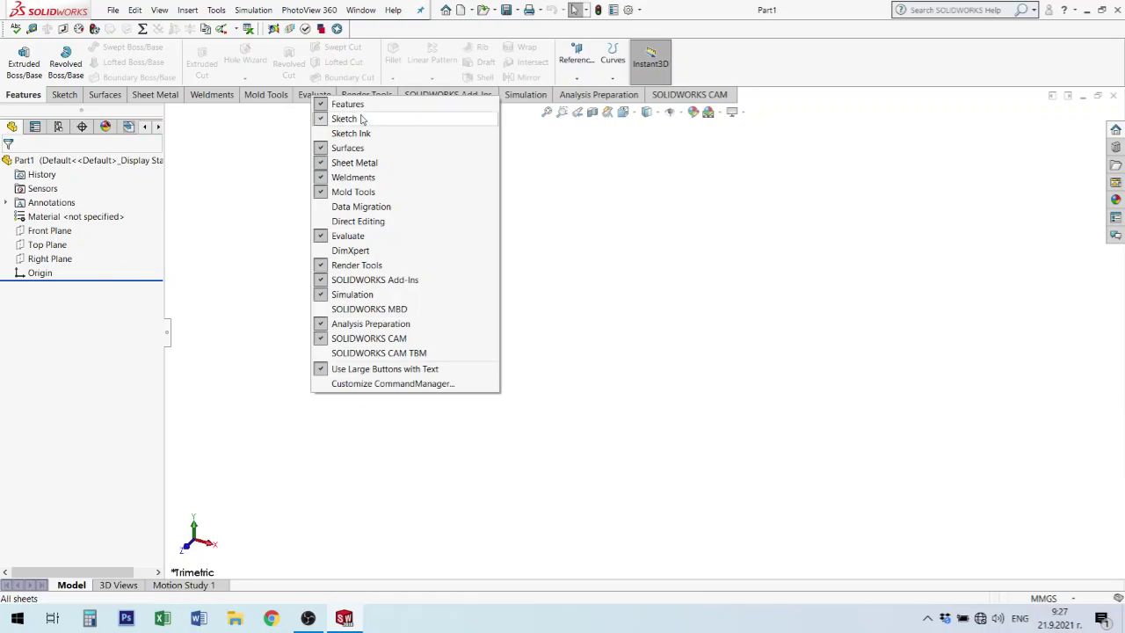
click(359, 237)
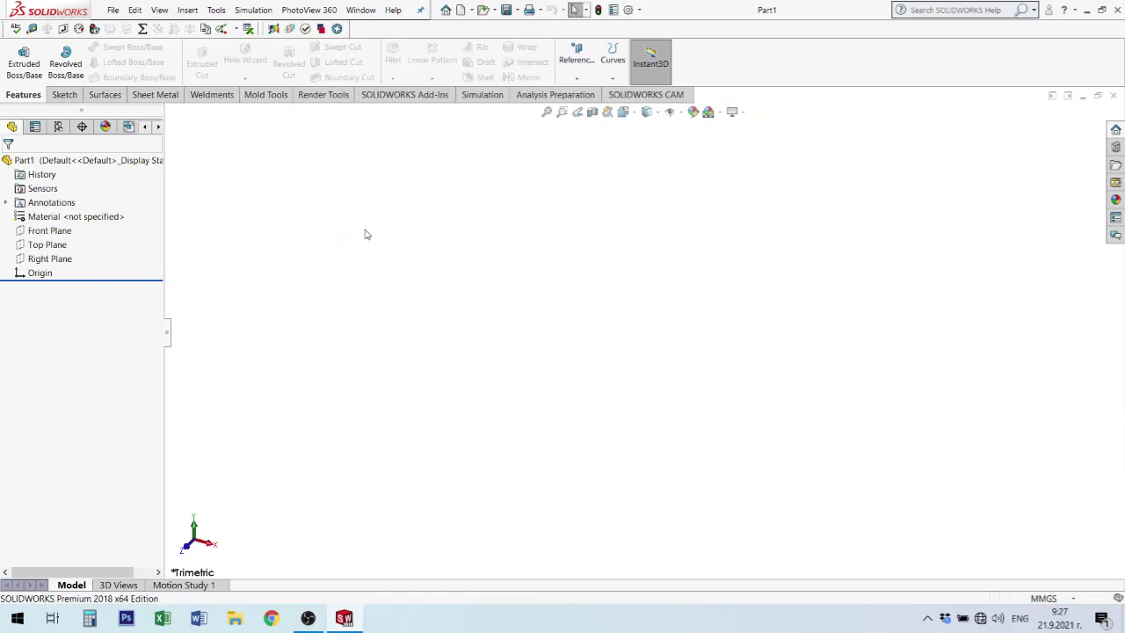
right_click(413, 97)
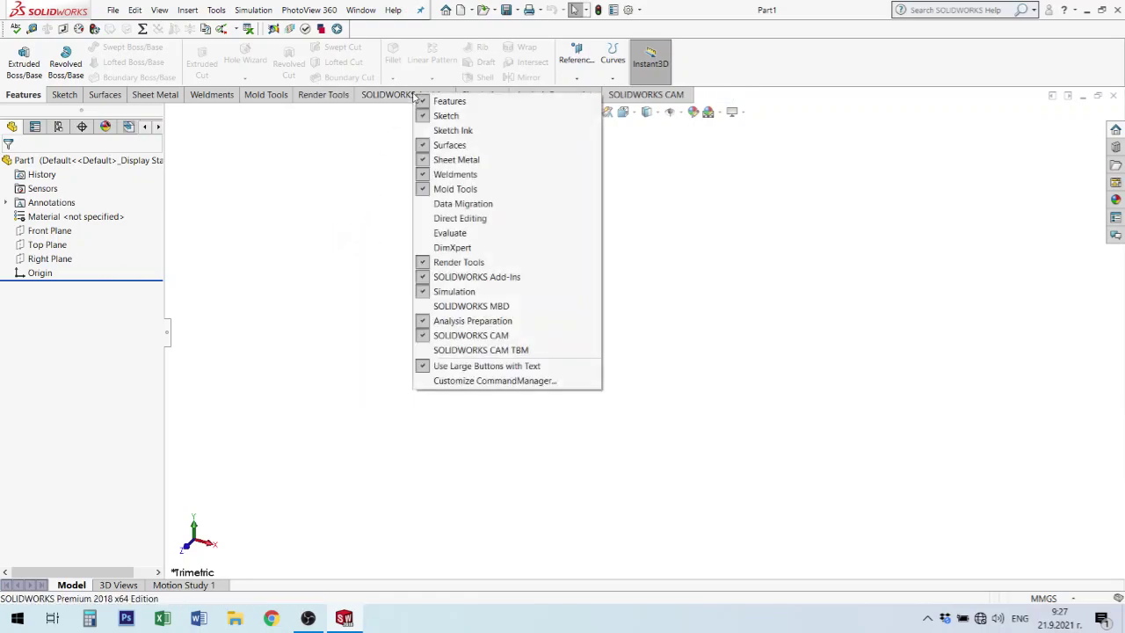
click(492, 280)
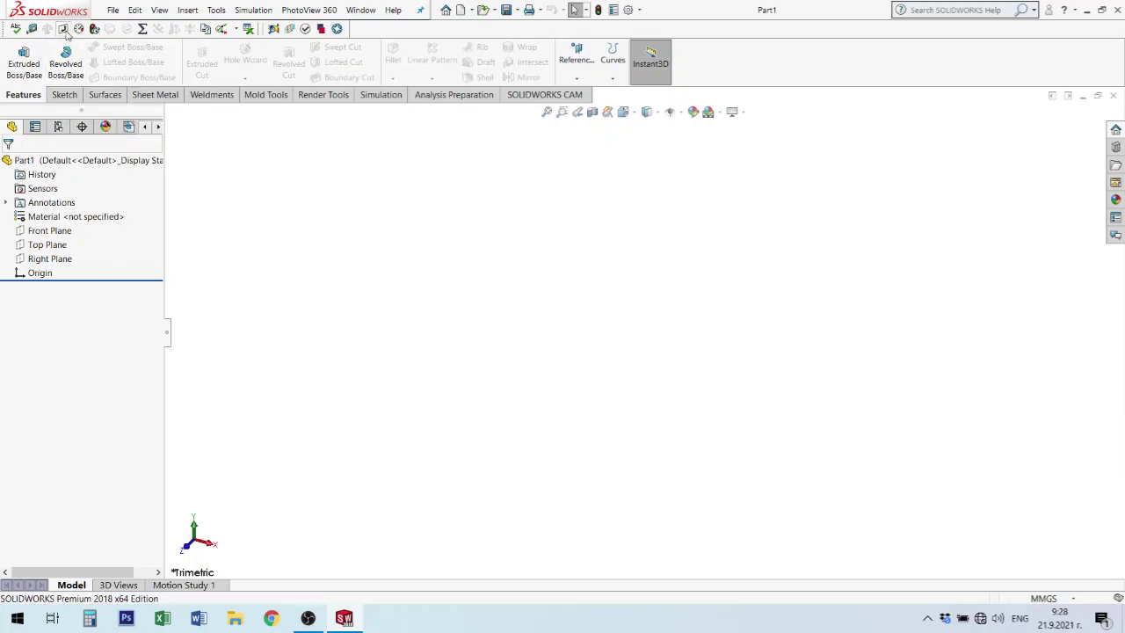
View the Sketch, Surfaces and Sheet Metal command tabs in turn.
click(65, 96)
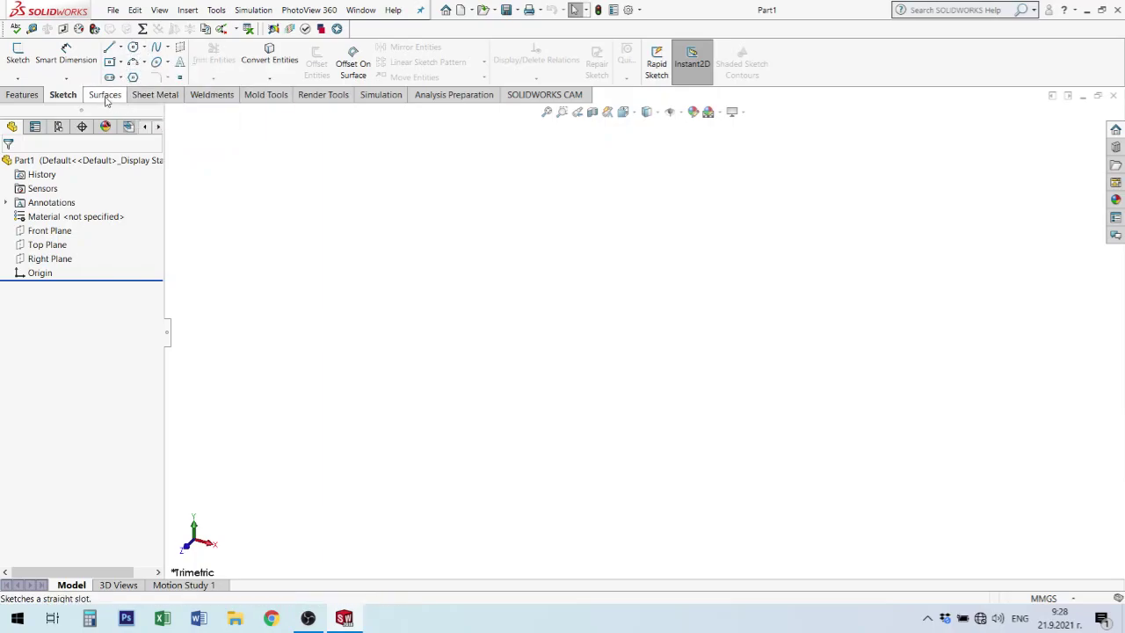
click(106, 97)
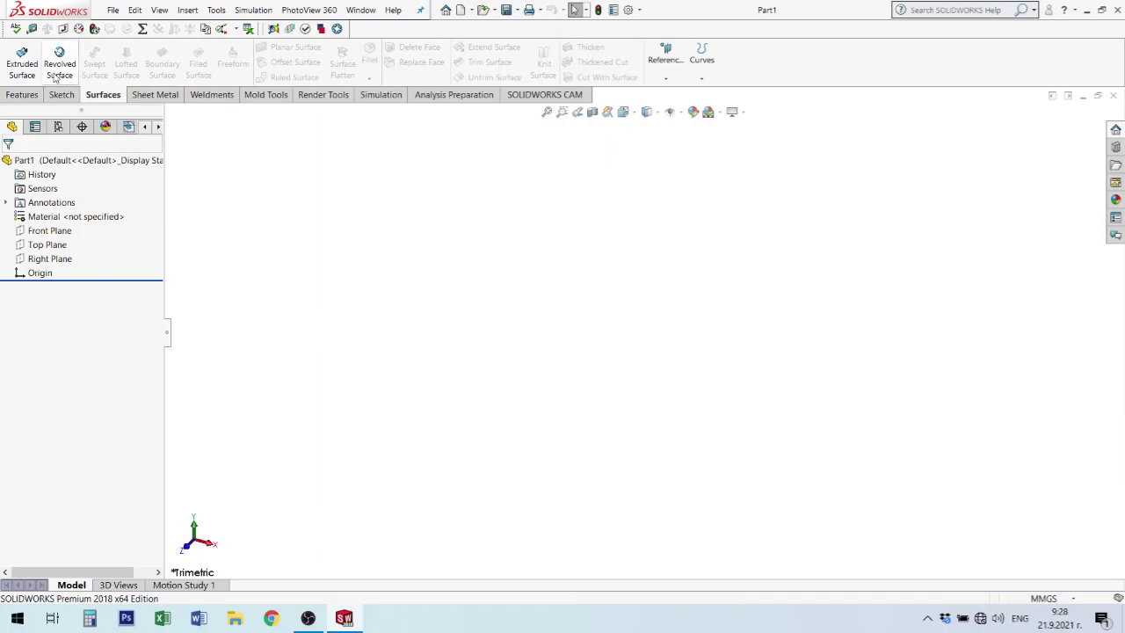
click(170, 97)
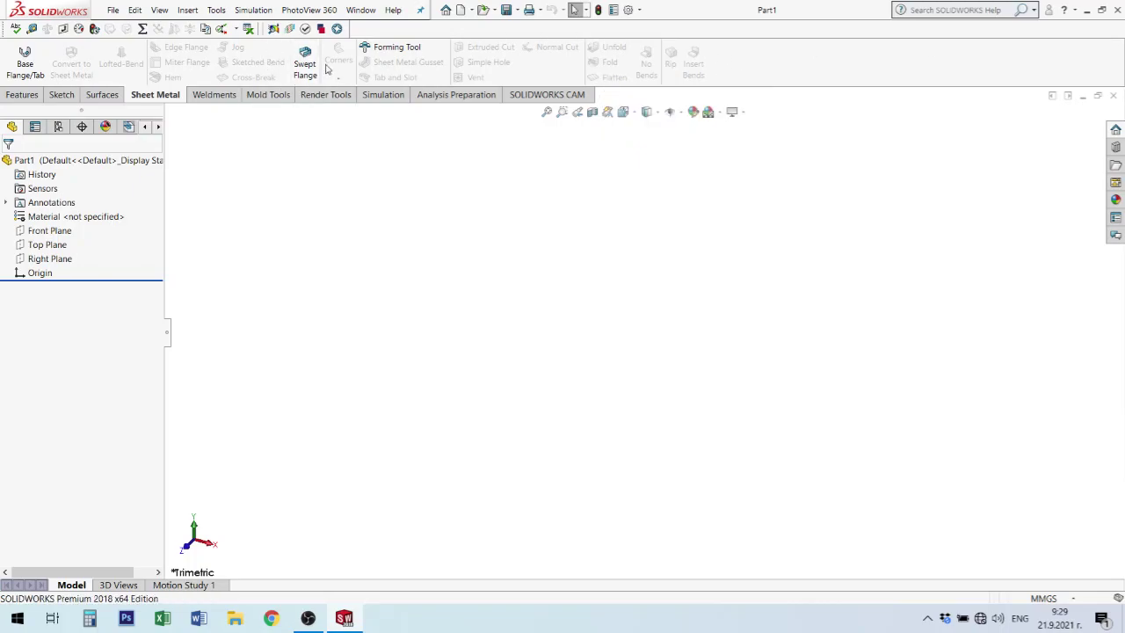
Tour the Weldments, Mold Tools, Render Tools, Simulation, Analysis Preparation and SOLIDWORKS CAM tabs.
click(211, 96)
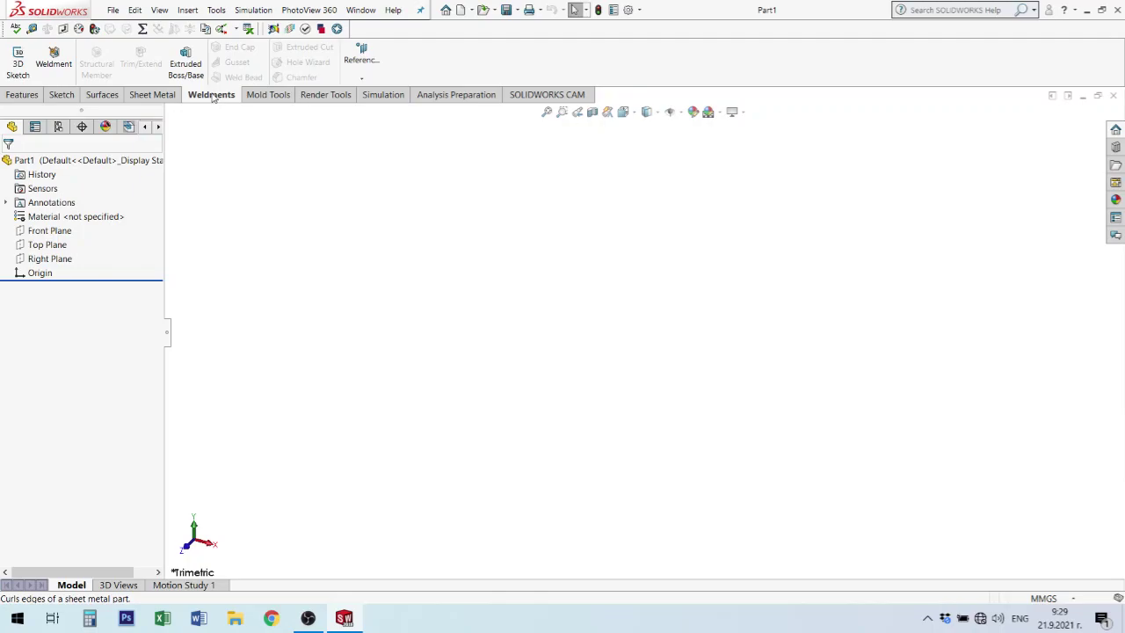
click(268, 95)
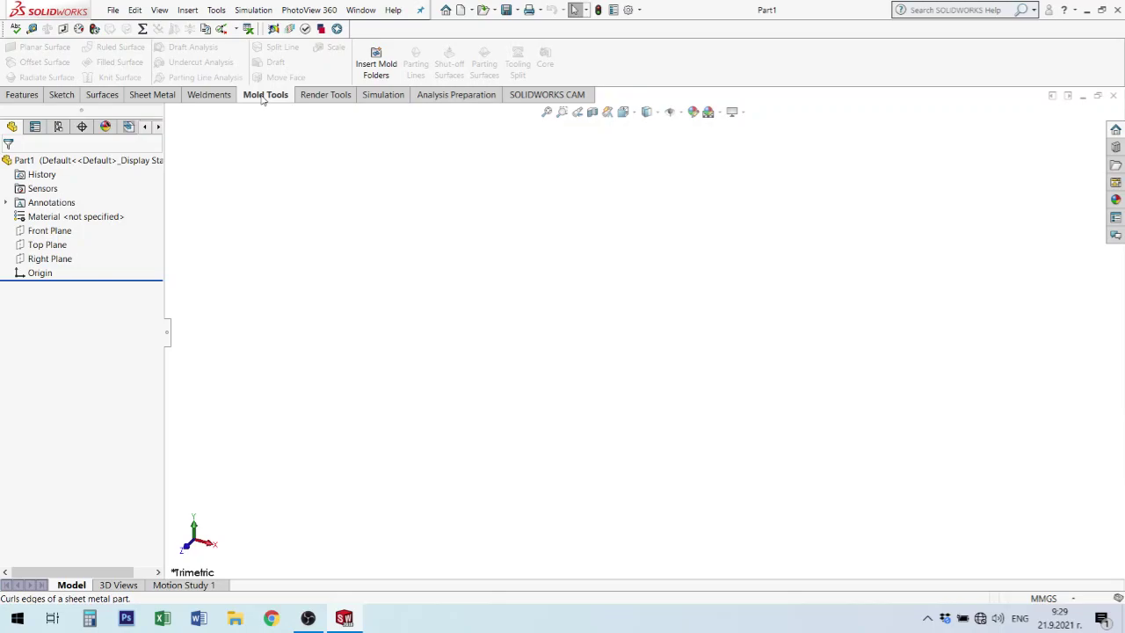
click(336, 98)
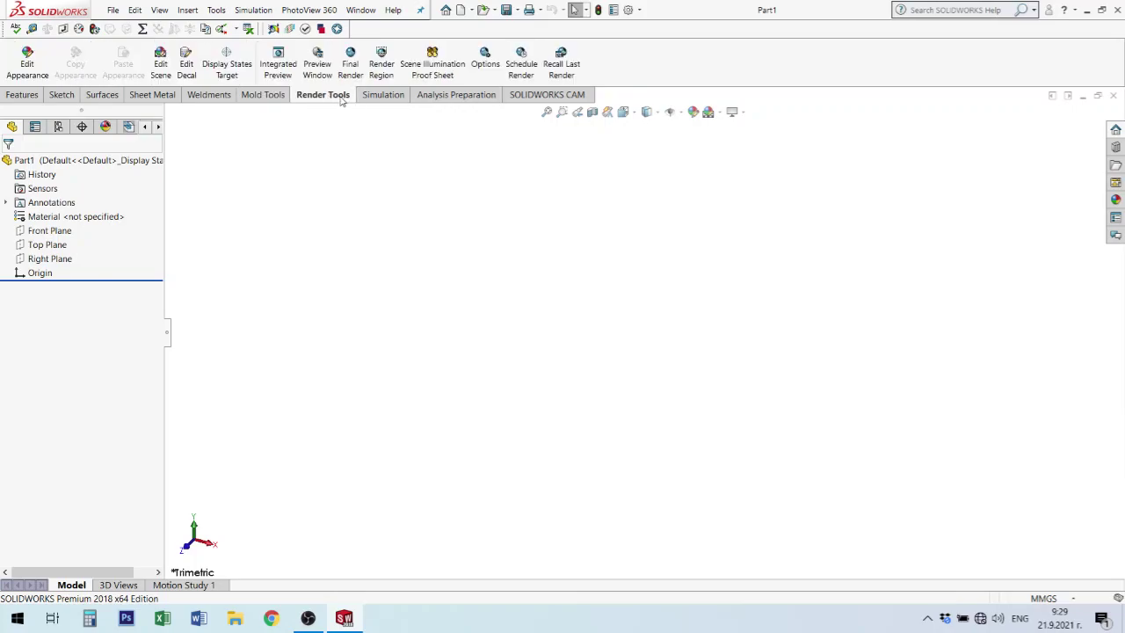
click(382, 96)
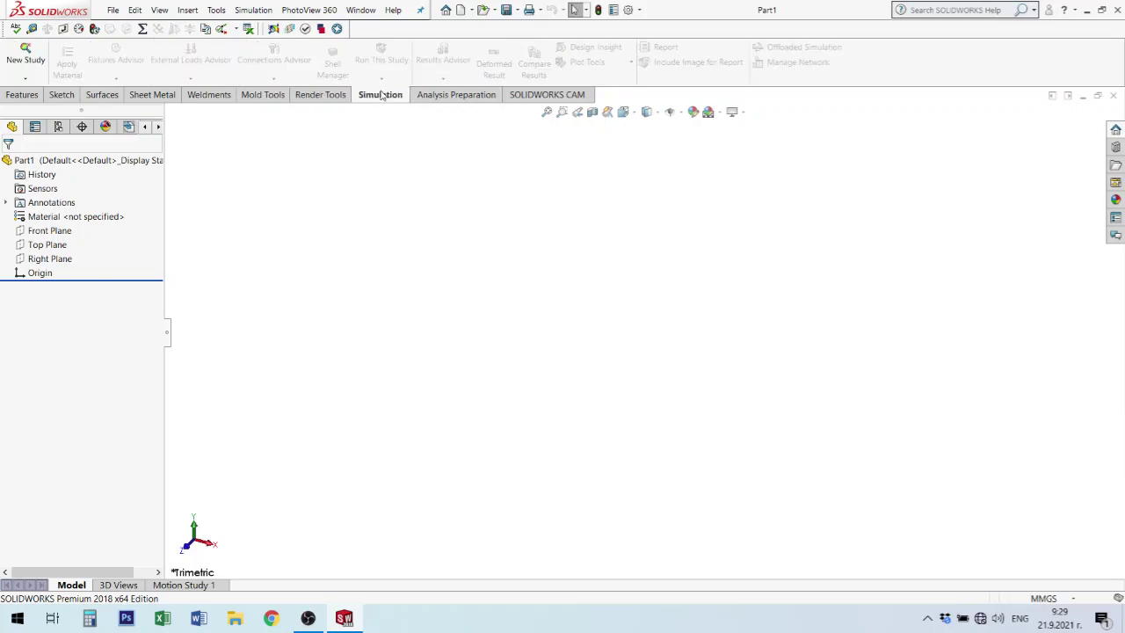
click(449, 96)
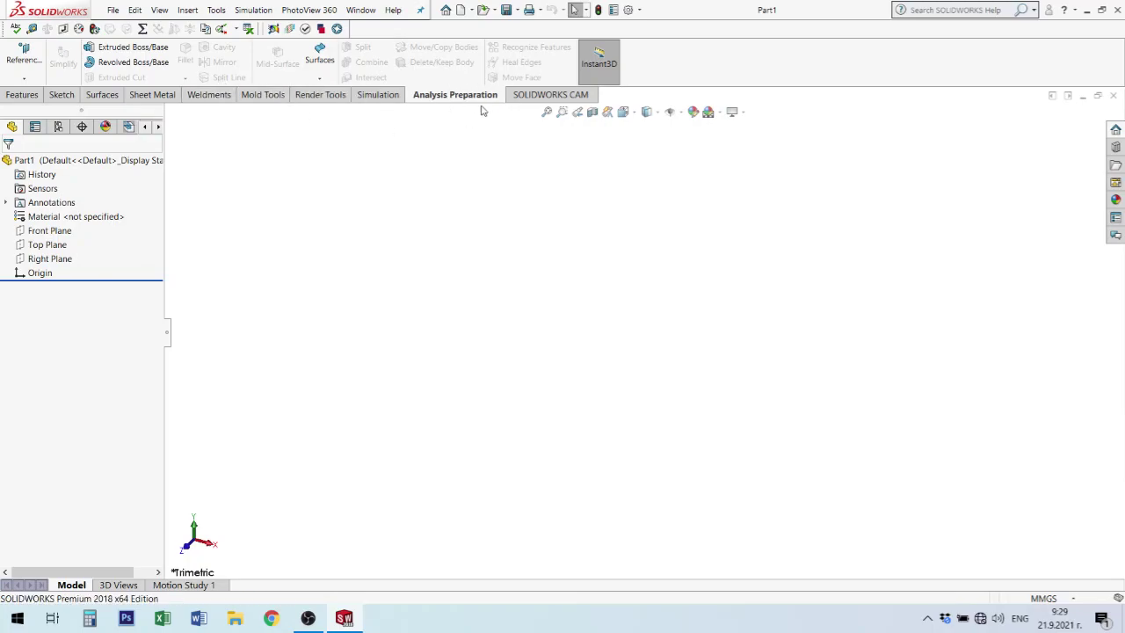
click(542, 97)
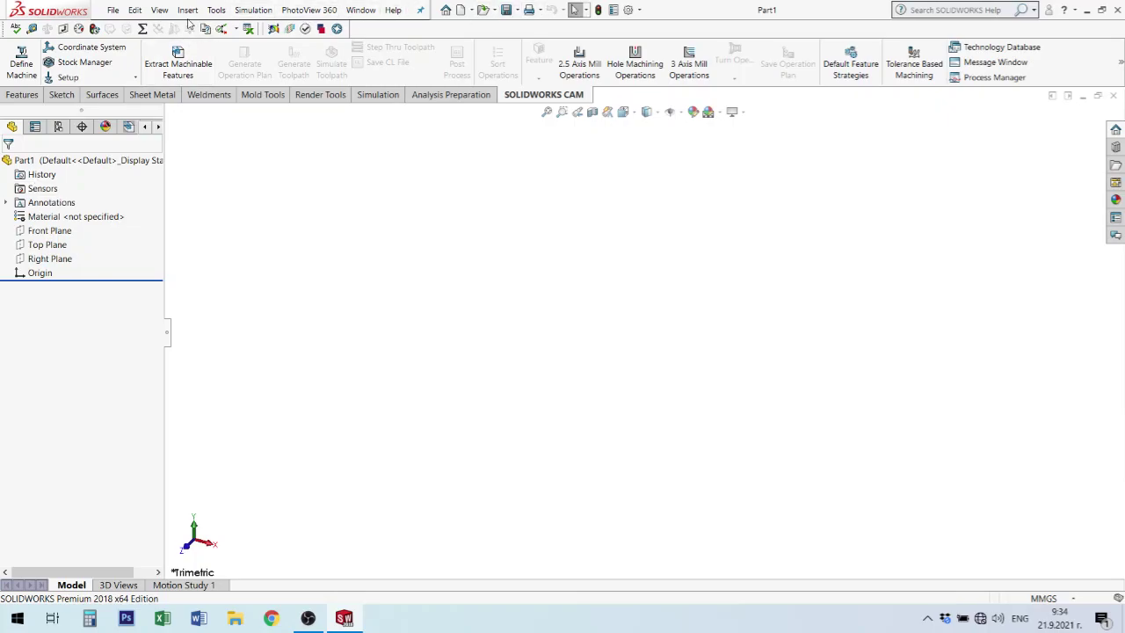
Browse the Edit, File and other menu command lists, then dismiss them.
click(134, 9)
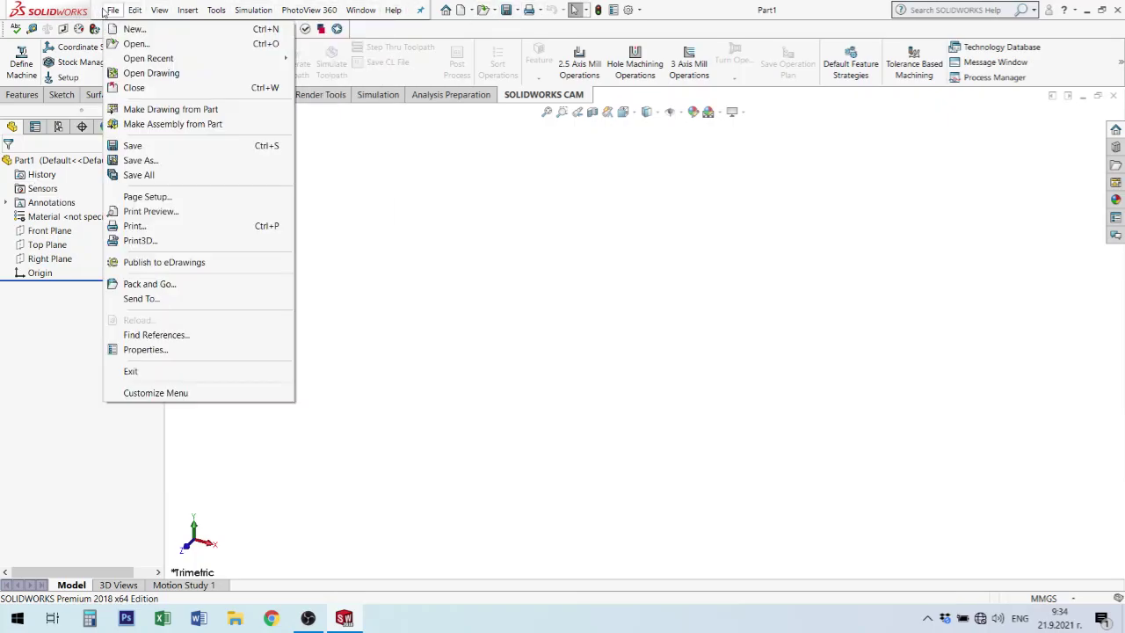
click(112, 10)
click(361, 10)
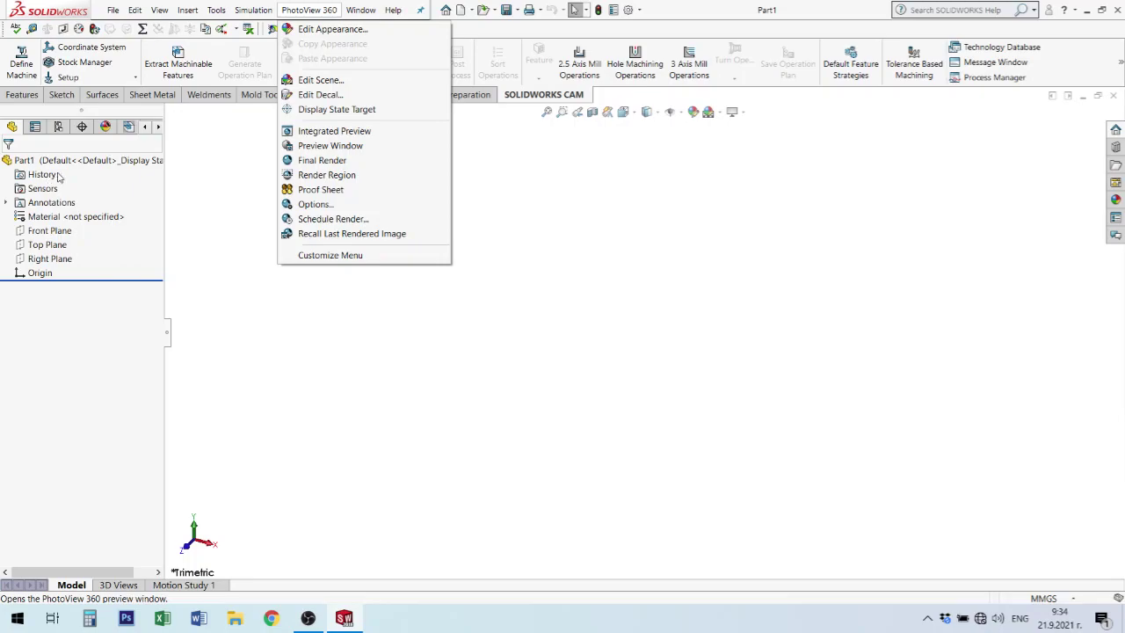
click(202, 194)
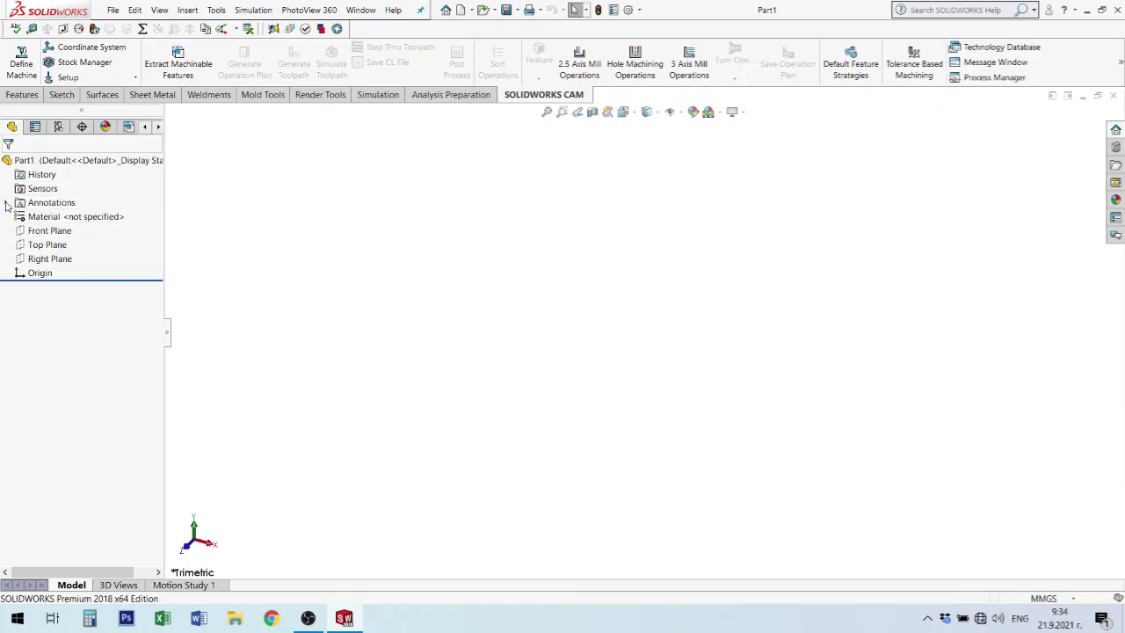
Expand and collapse the Annotations folder, then select the Material entry in the tree.
click(6, 203)
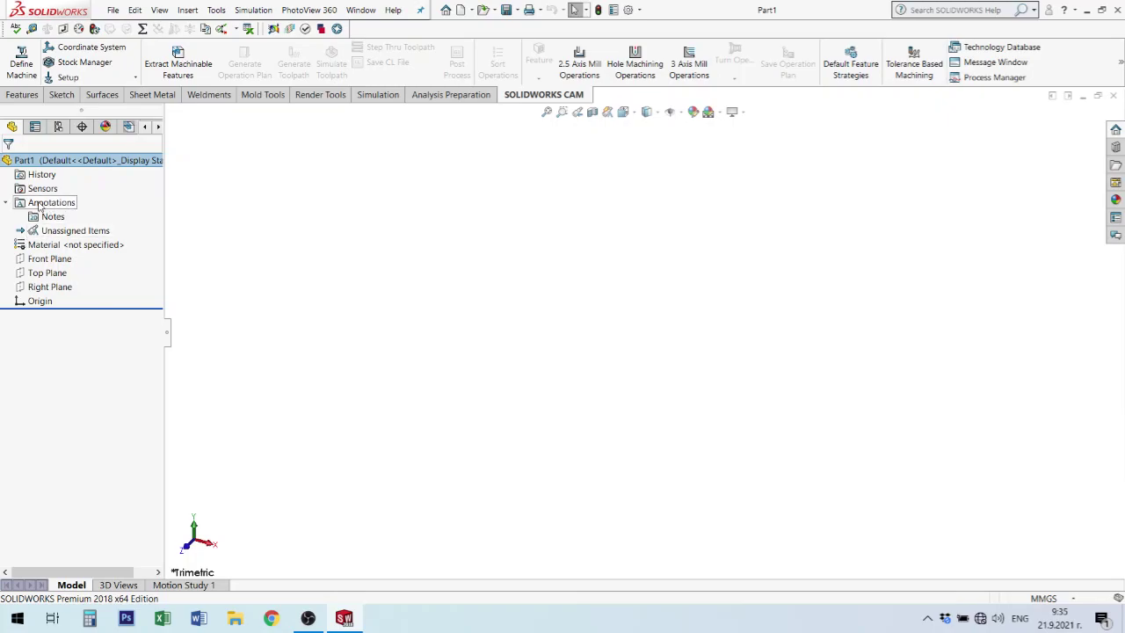
click(38, 204)
click(6, 203)
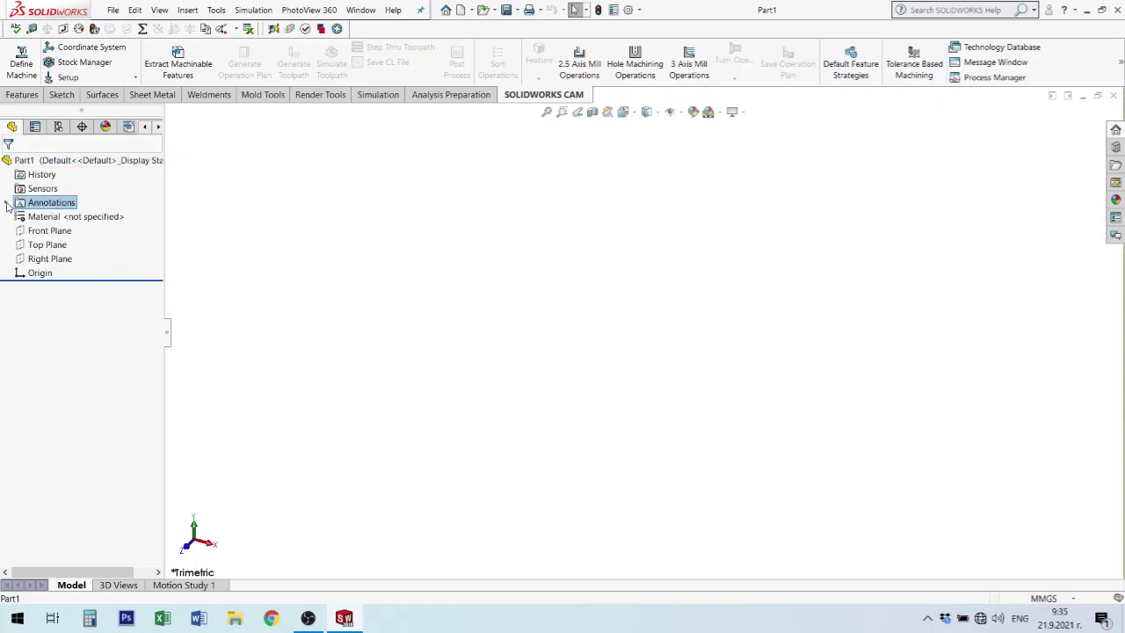
click(48, 220)
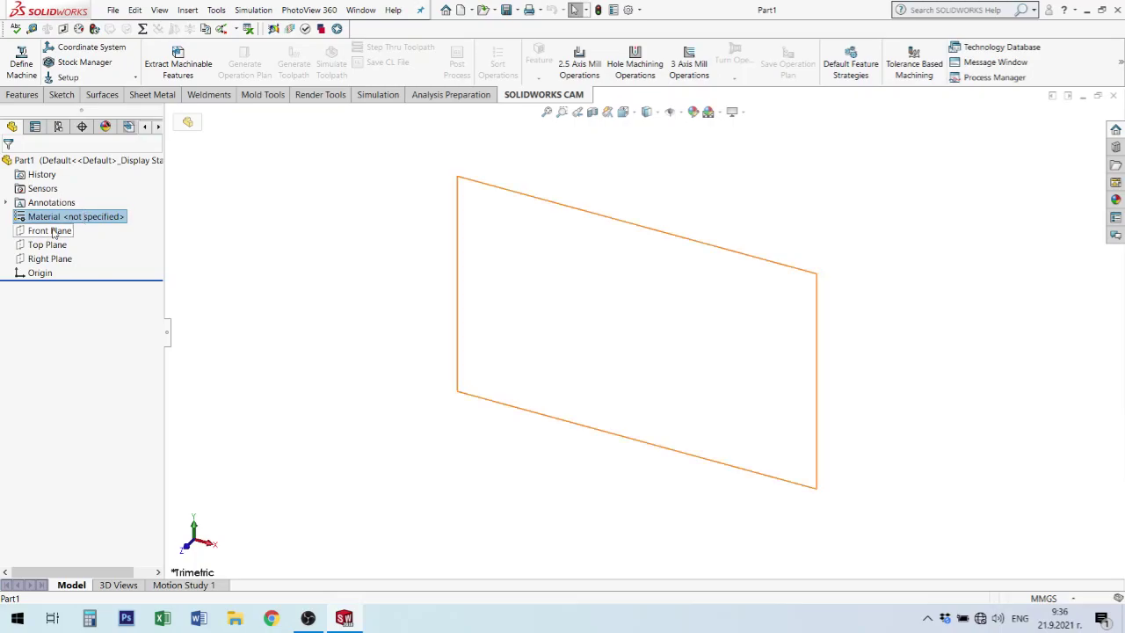
Select Front, Top and Right Plane and the Origin, then bring up Front Plane's shortcut options.
click(53, 231)
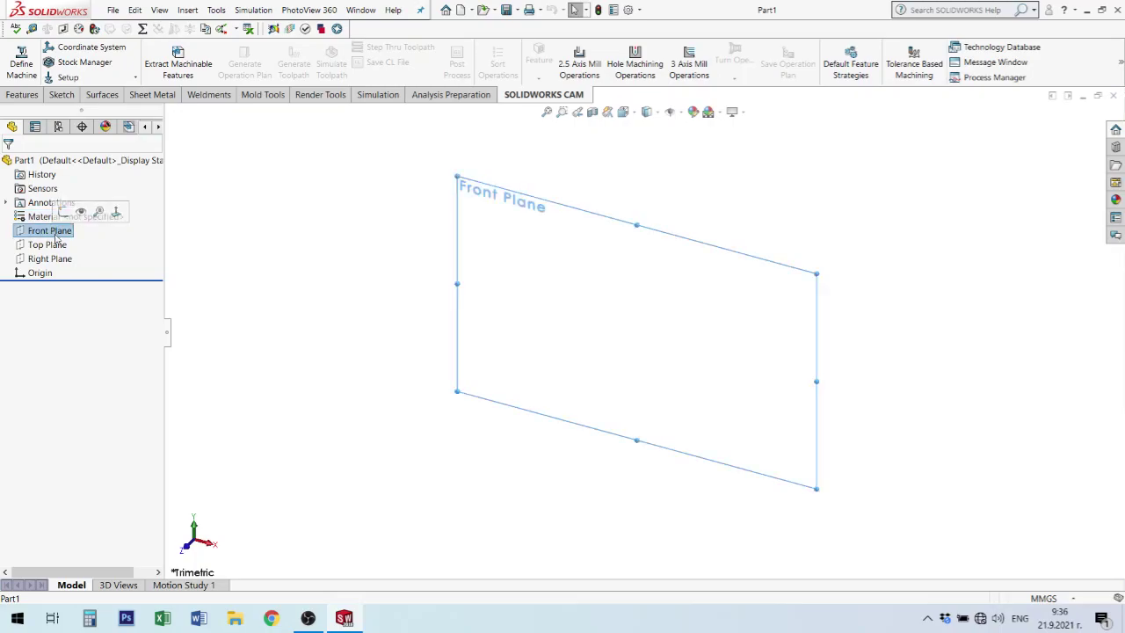
click(55, 245)
click(58, 258)
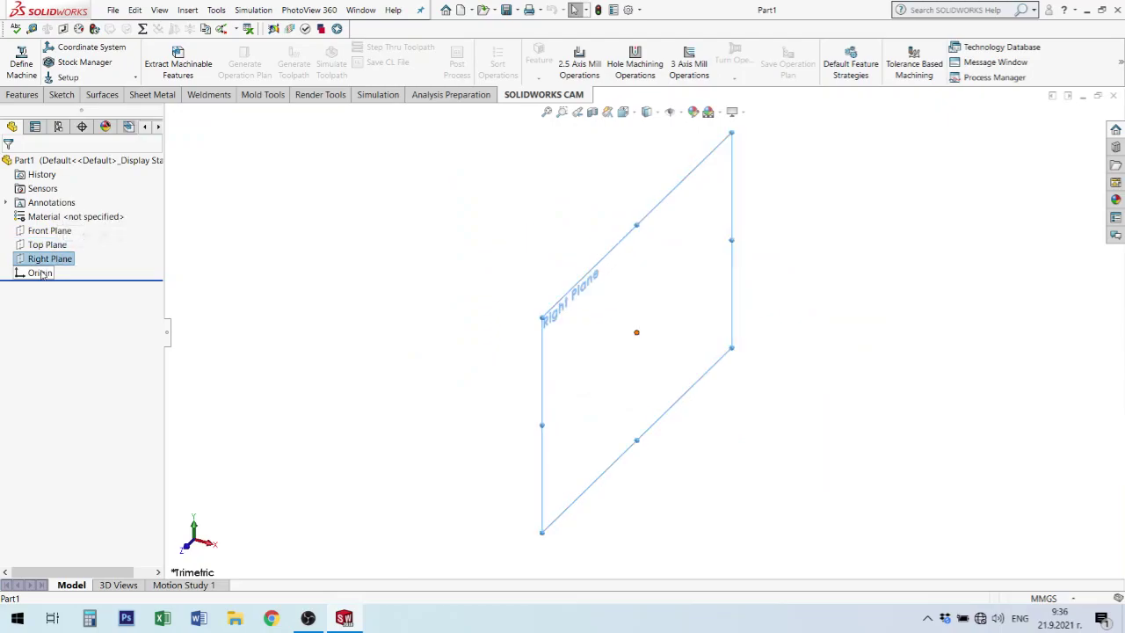
click(39, 273)
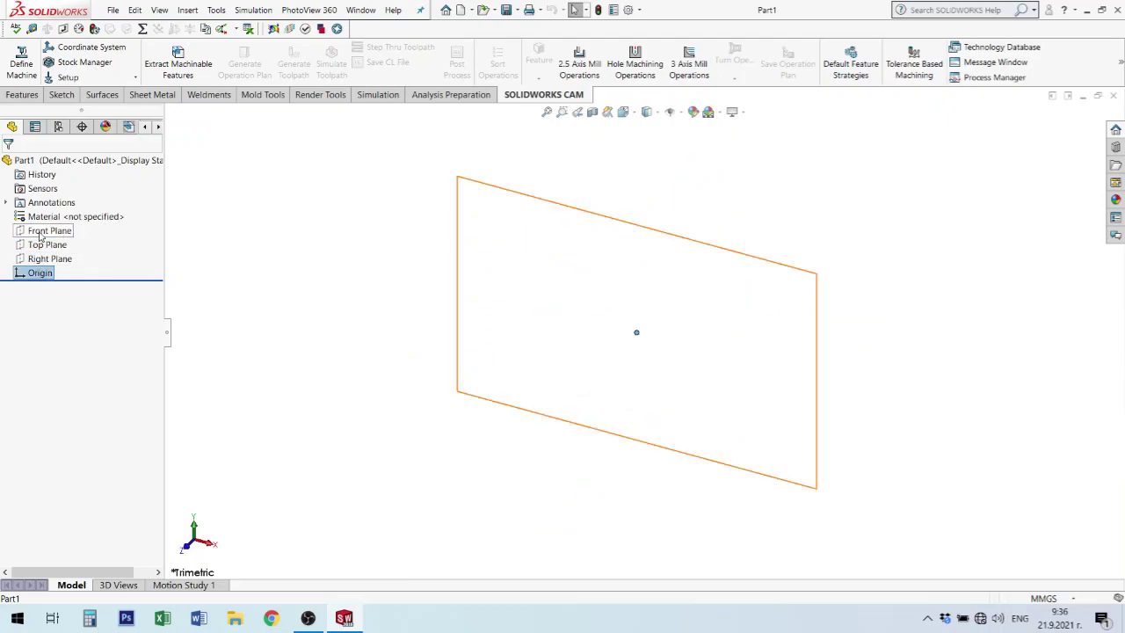
click(42, 232)
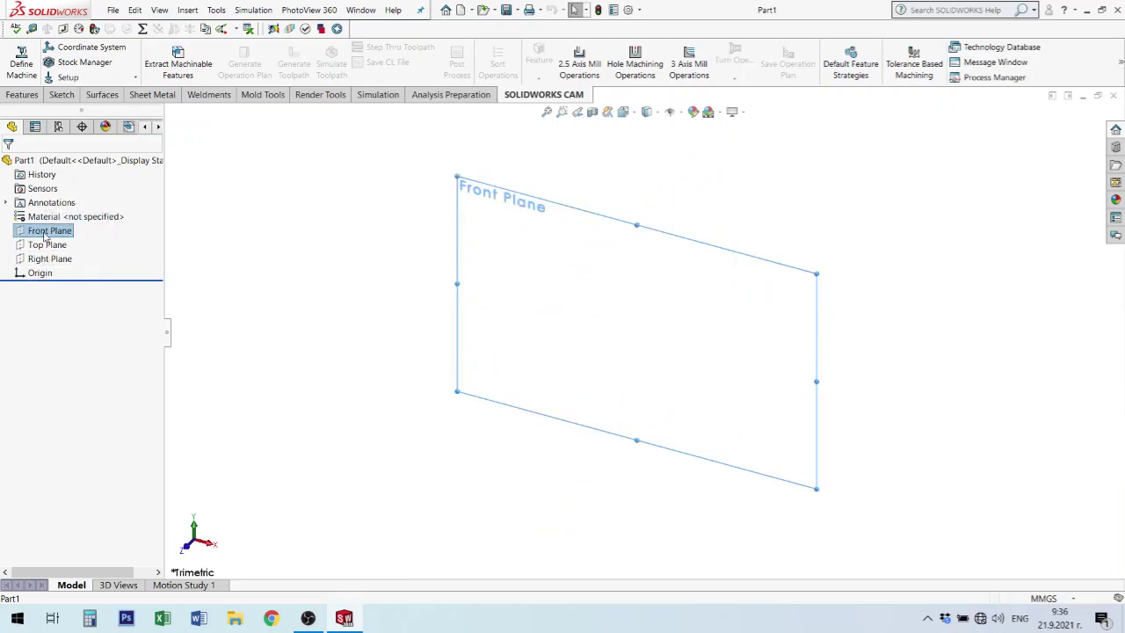
right_click(44, 236)
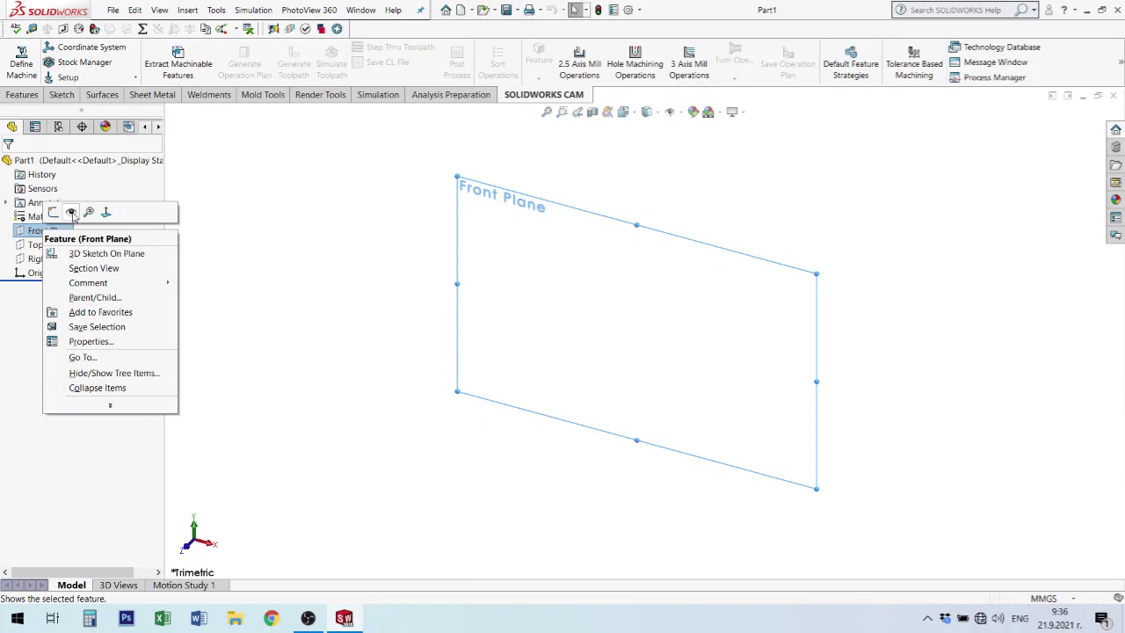
click(73, 216)
click(50, 244)
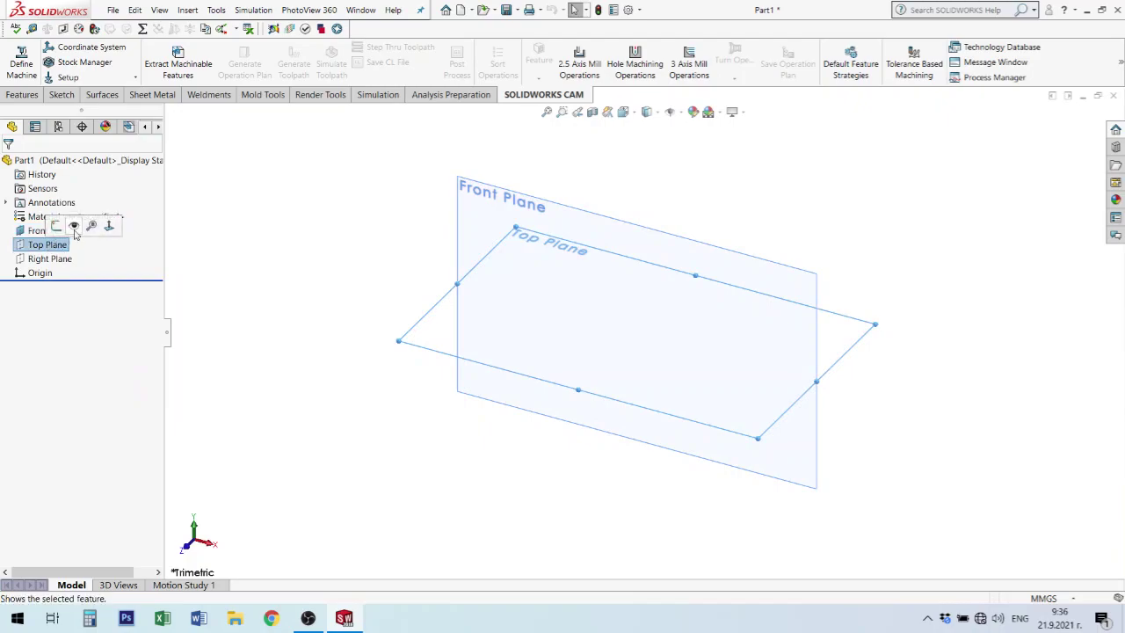
click(74, 226)
click(48, 258)
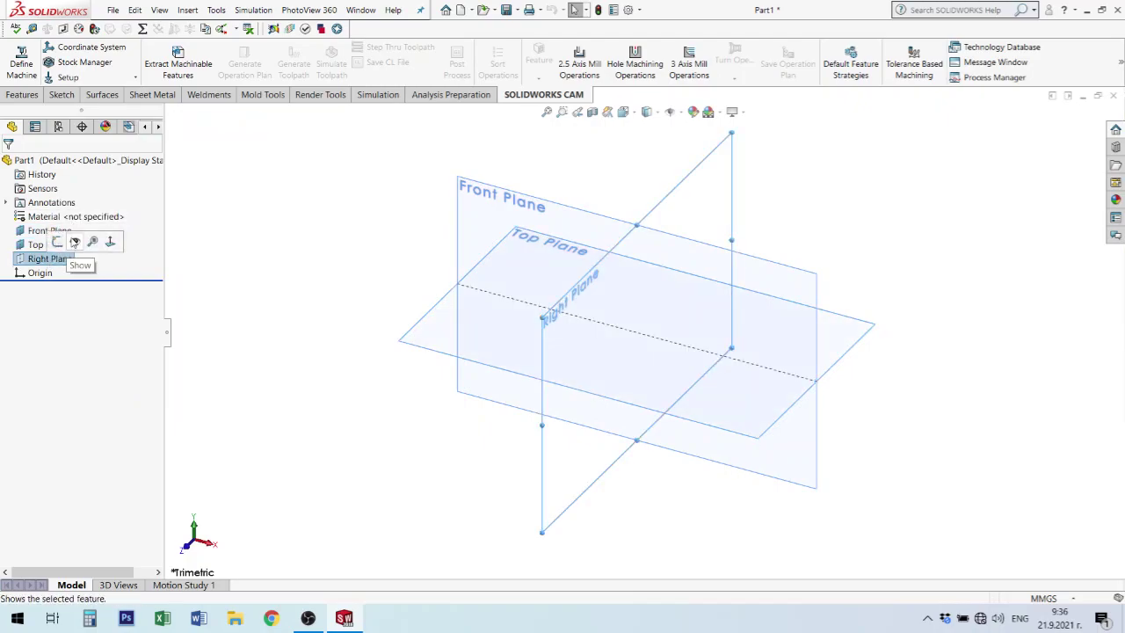
click(74, 242)
click(34, 274)
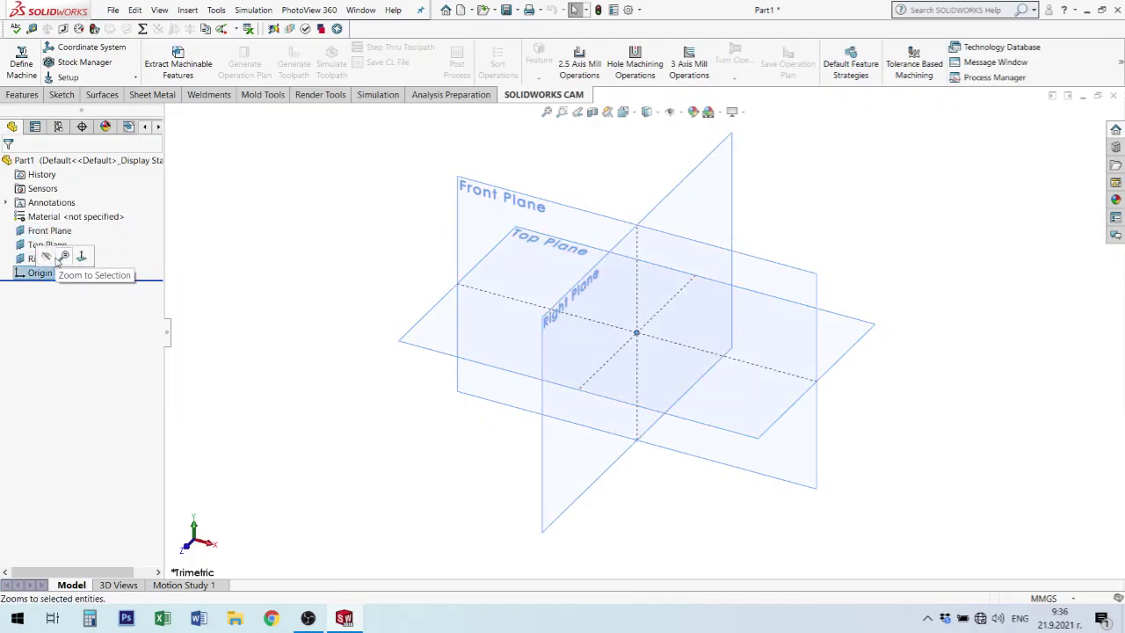
click(46, 256)
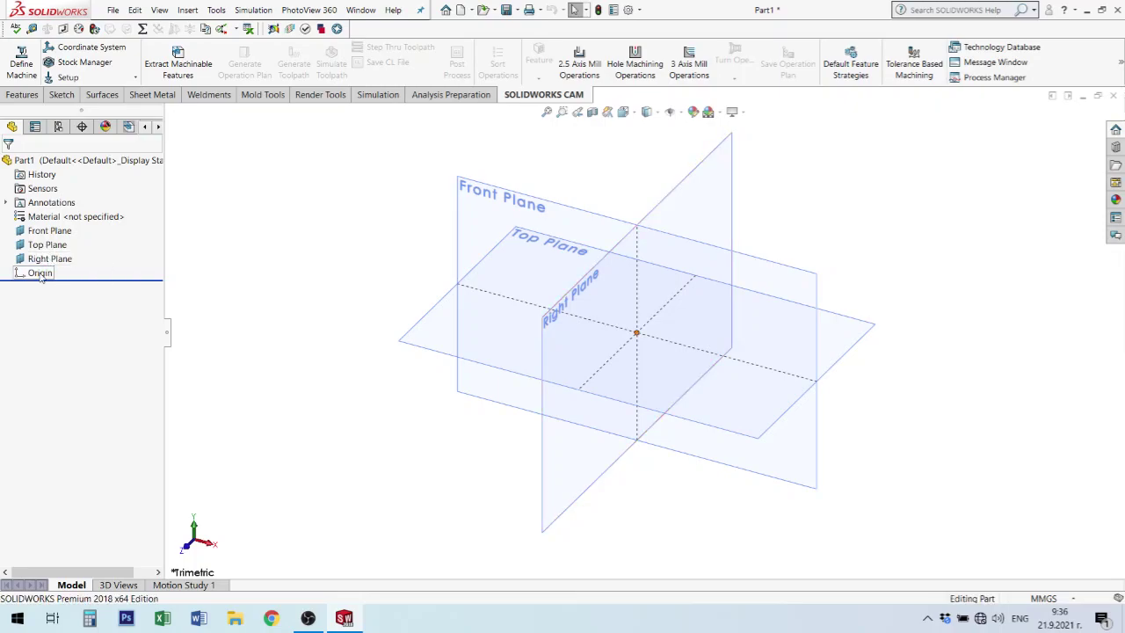
click(48, 258)
click(195, 356)
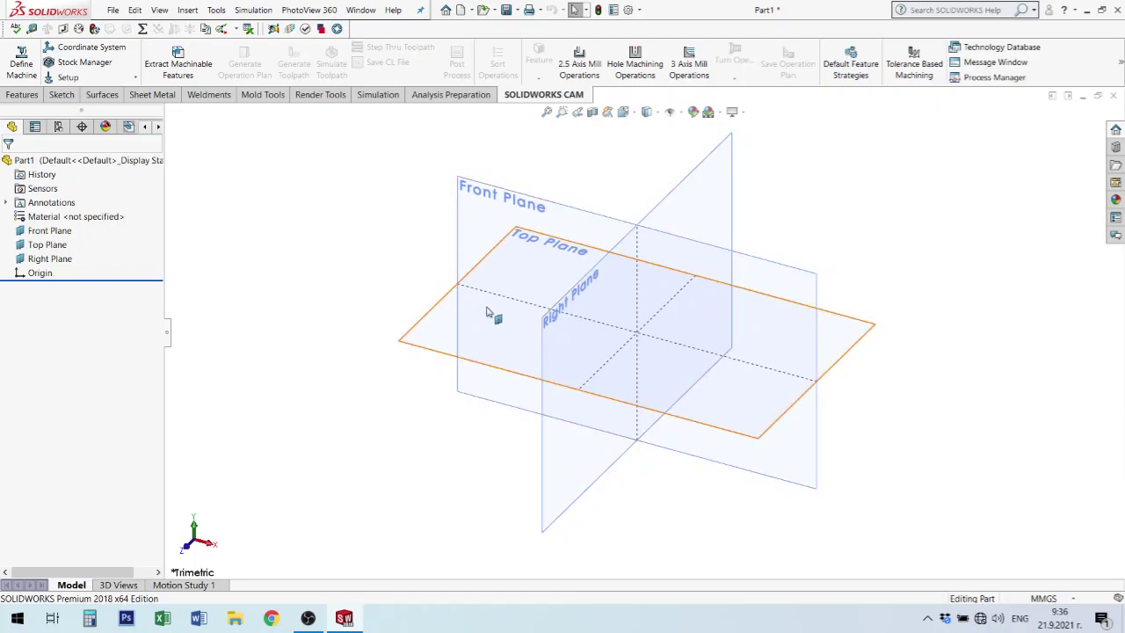
click(86, 231)
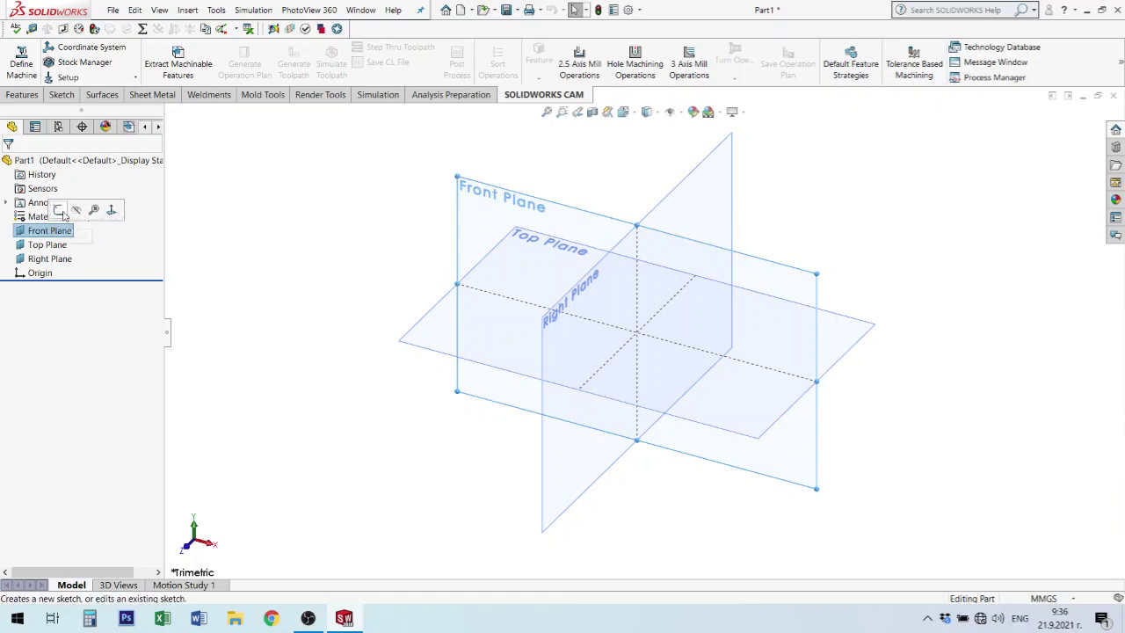
click(85, 211)
click(48, 244)
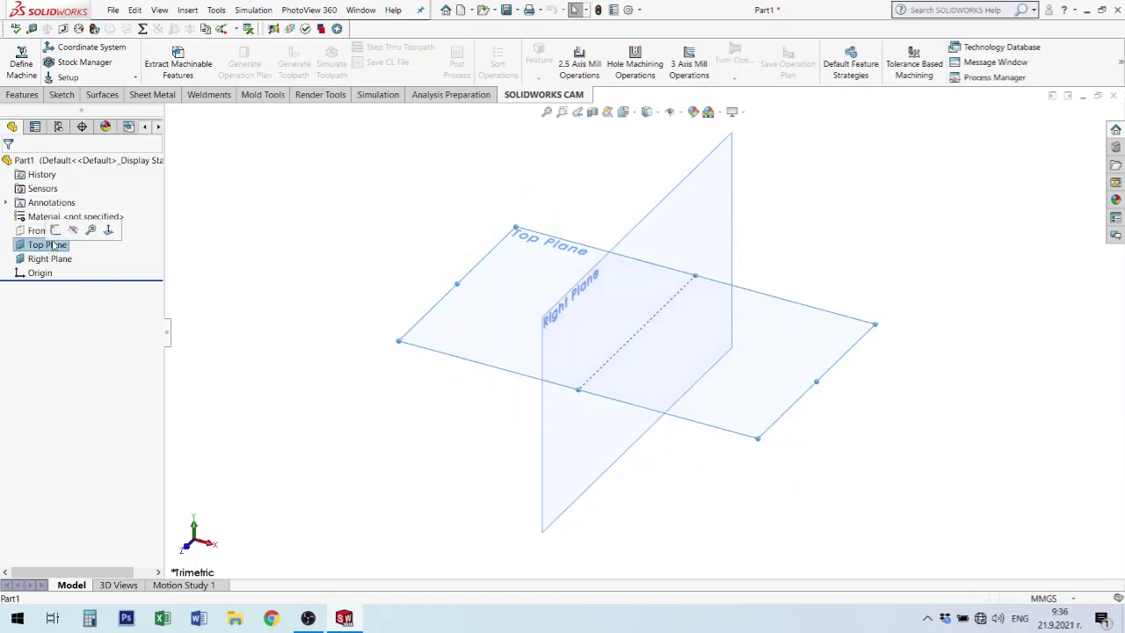
click(77, 232)
click(48, 258)
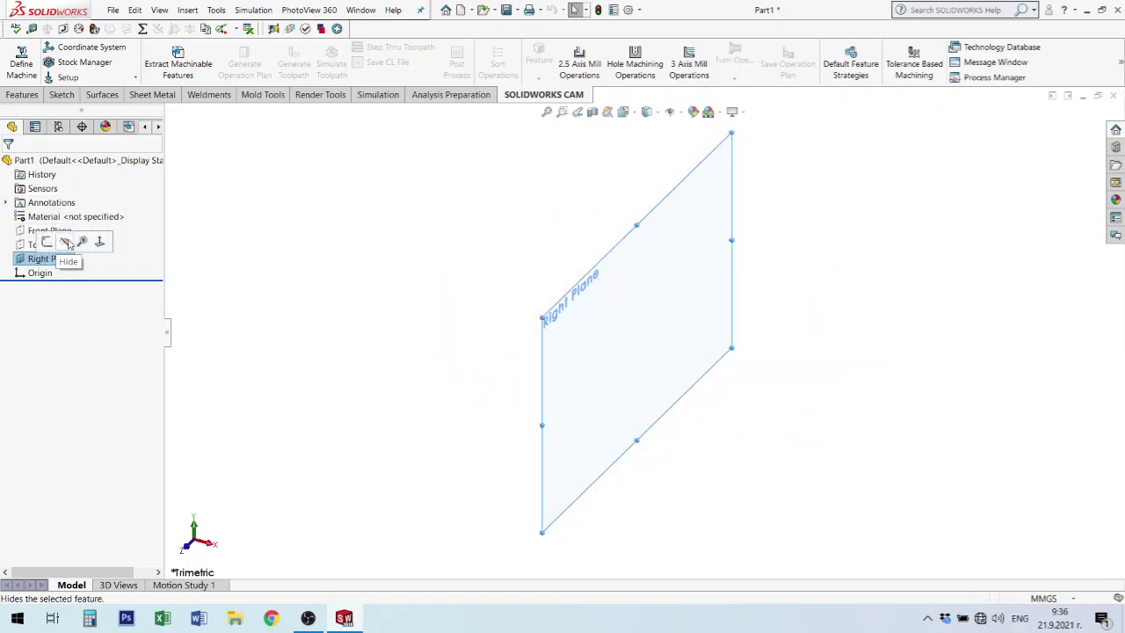
click(74, 244)
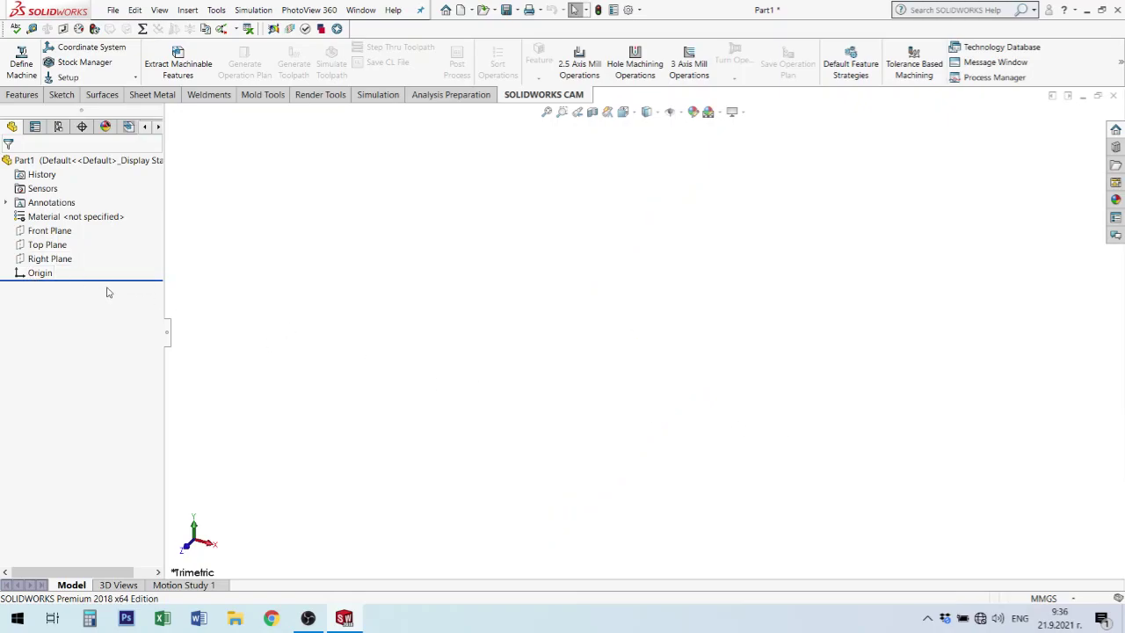
click(42, 272)
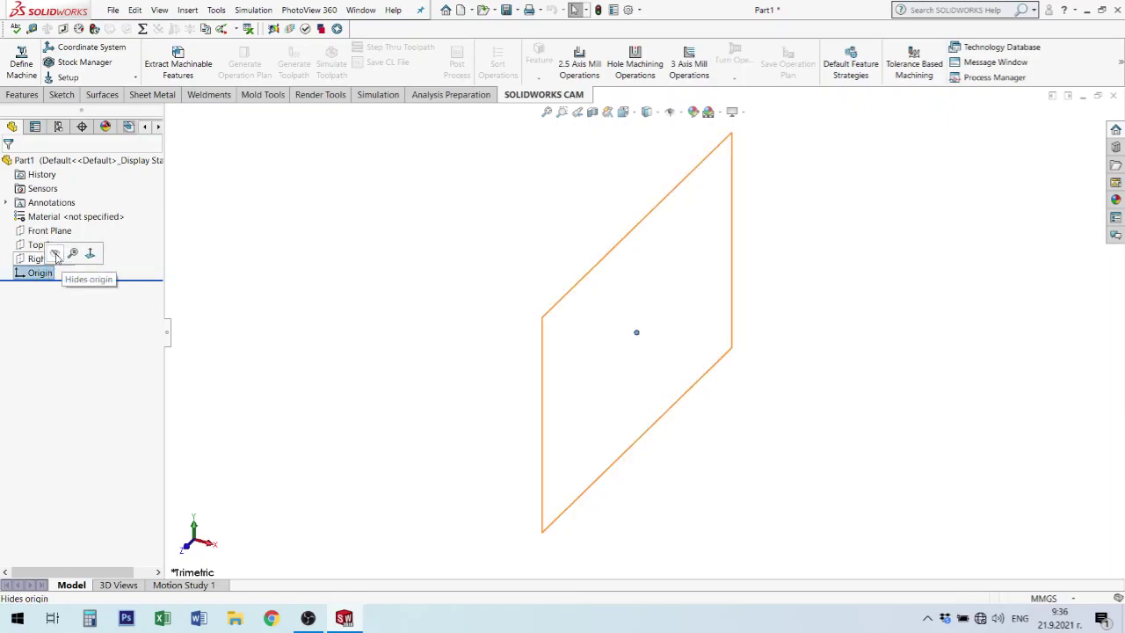
click(54, 254)
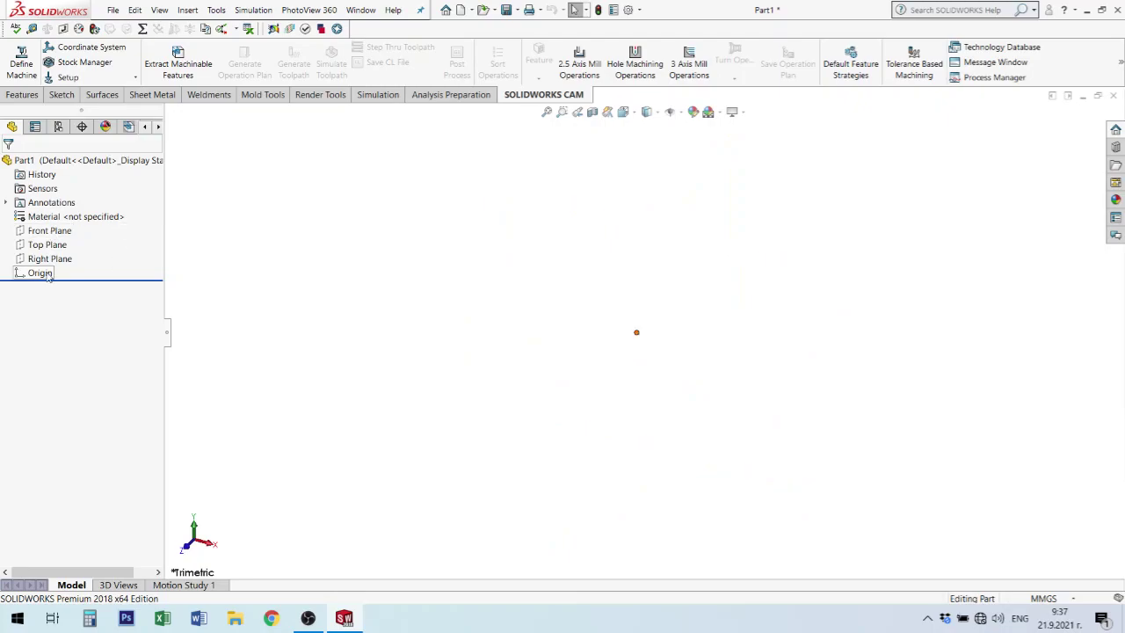
click(43, 275)
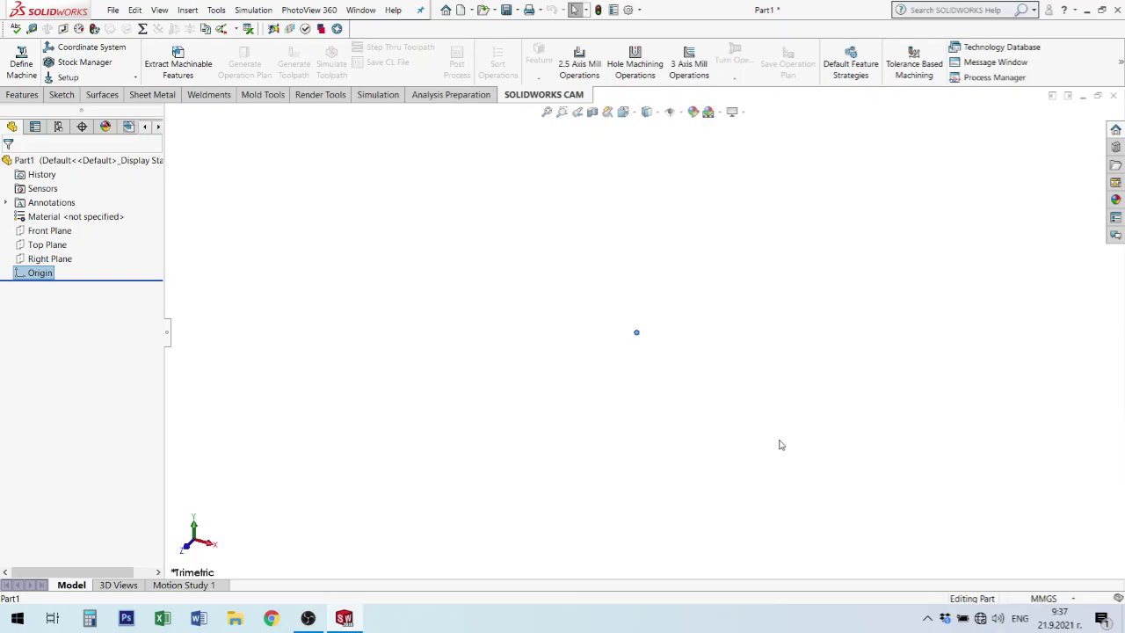
click(654, 309)
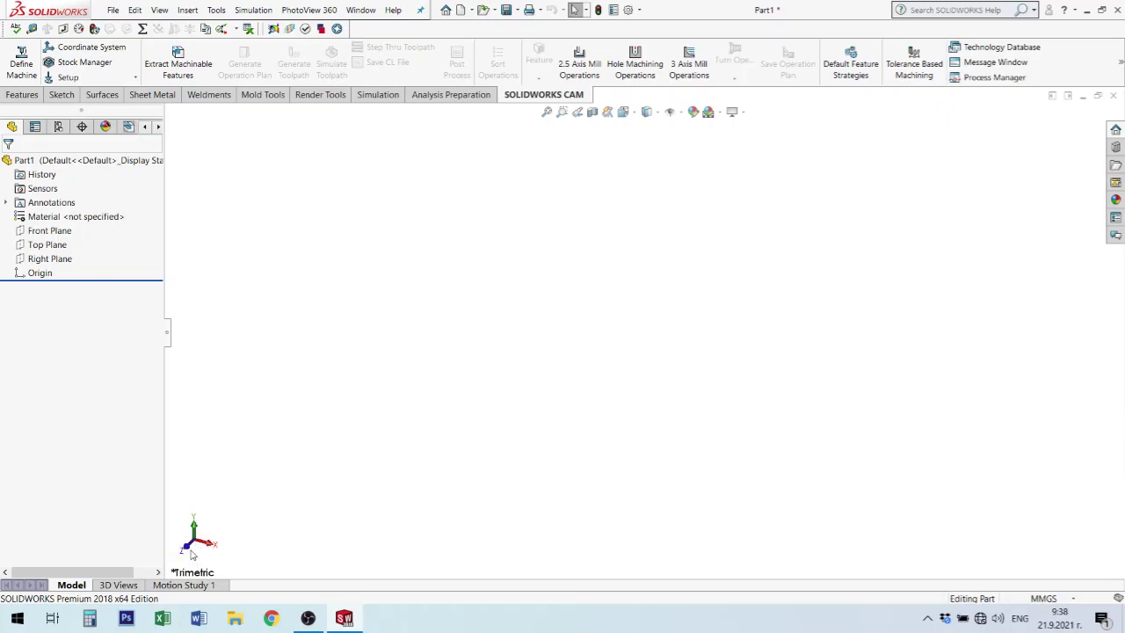
click(44, 246)
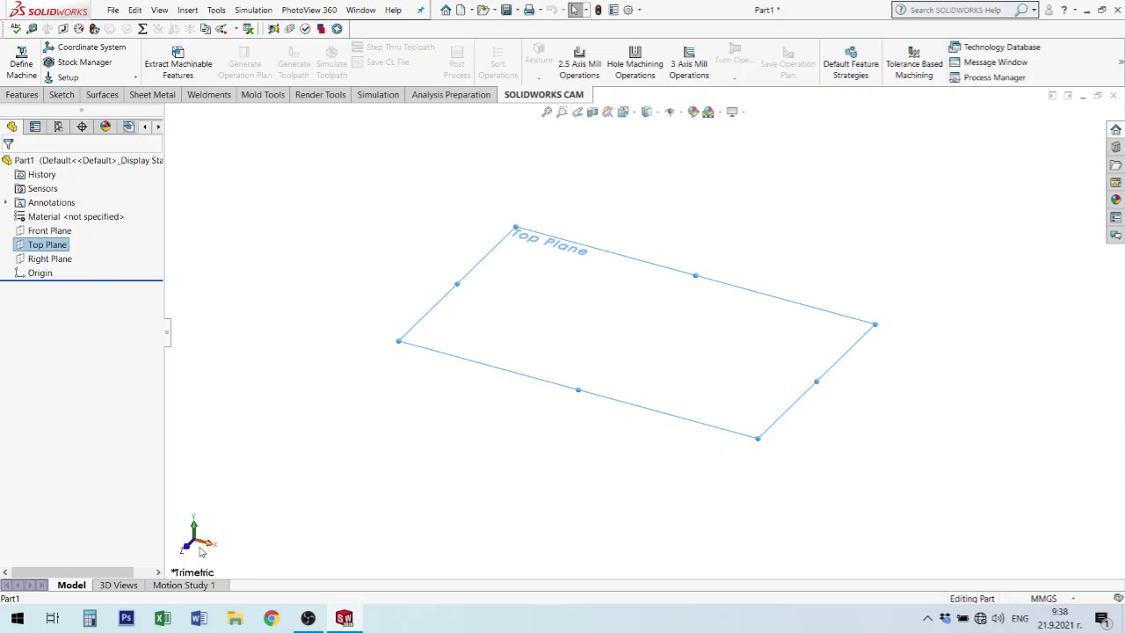
click(67, 232)
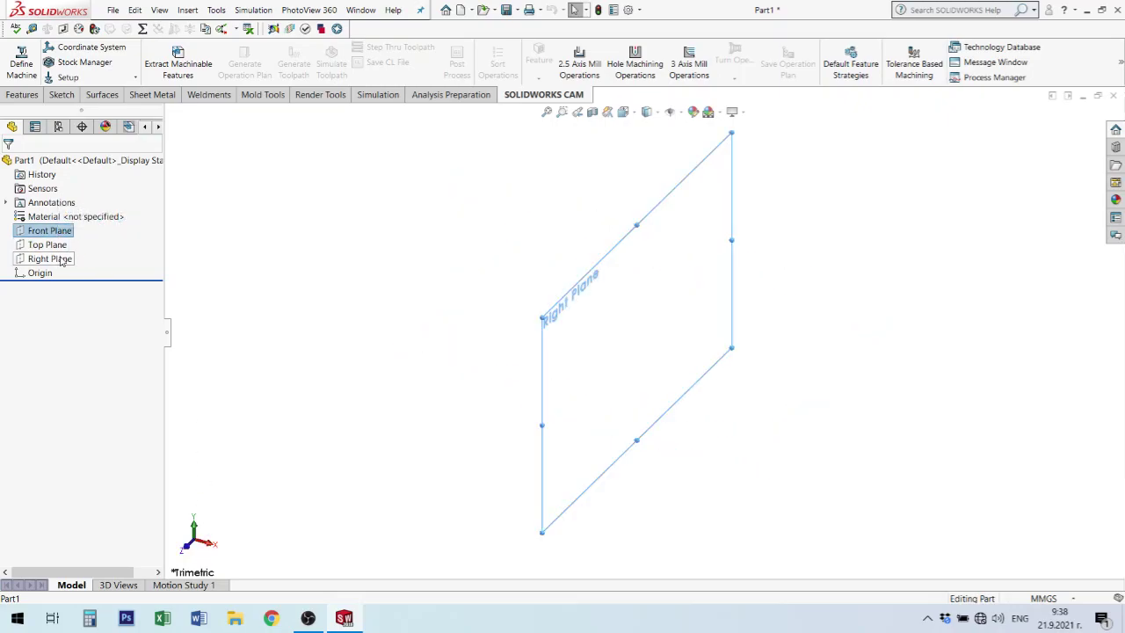
click(56, 258)
click(41, 246)
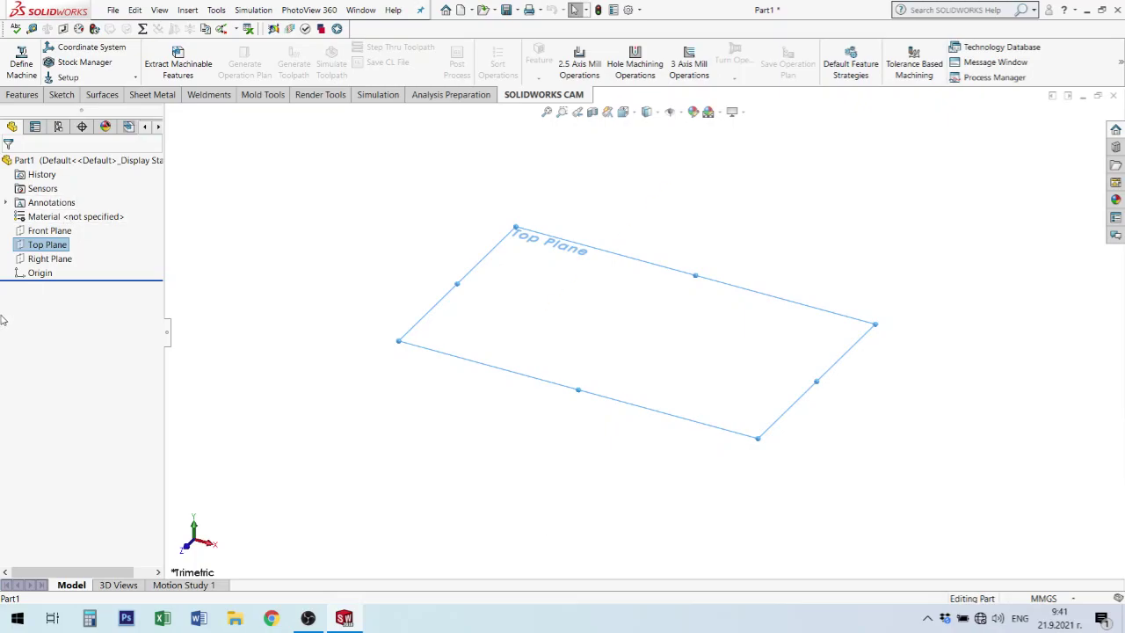
click(20, 247)
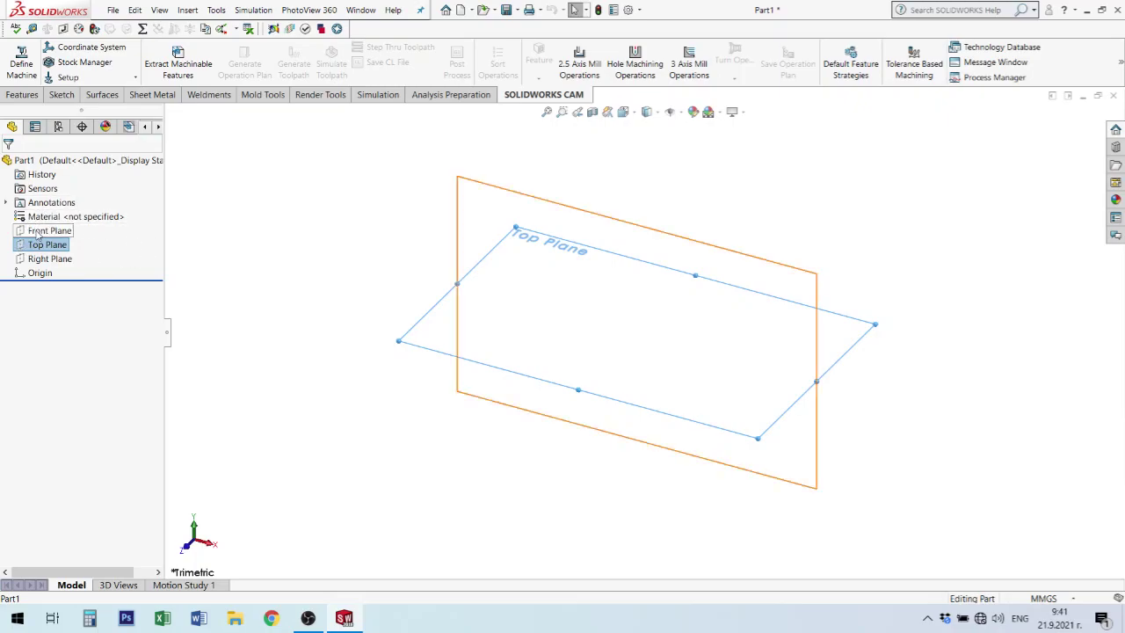
click(39, 232)
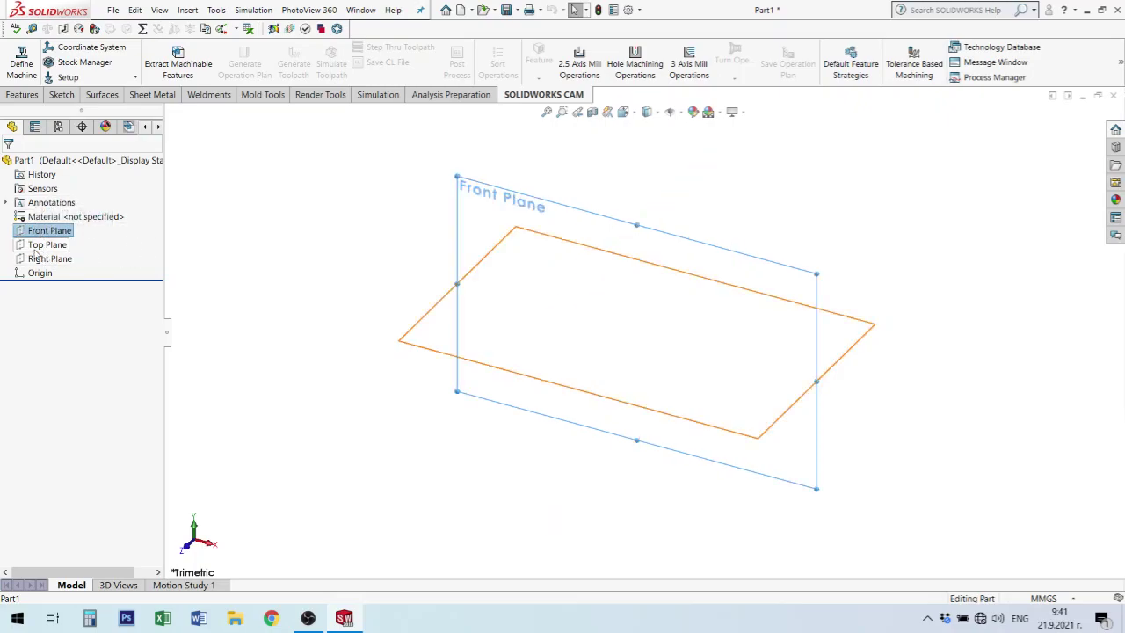
click(37, 246)
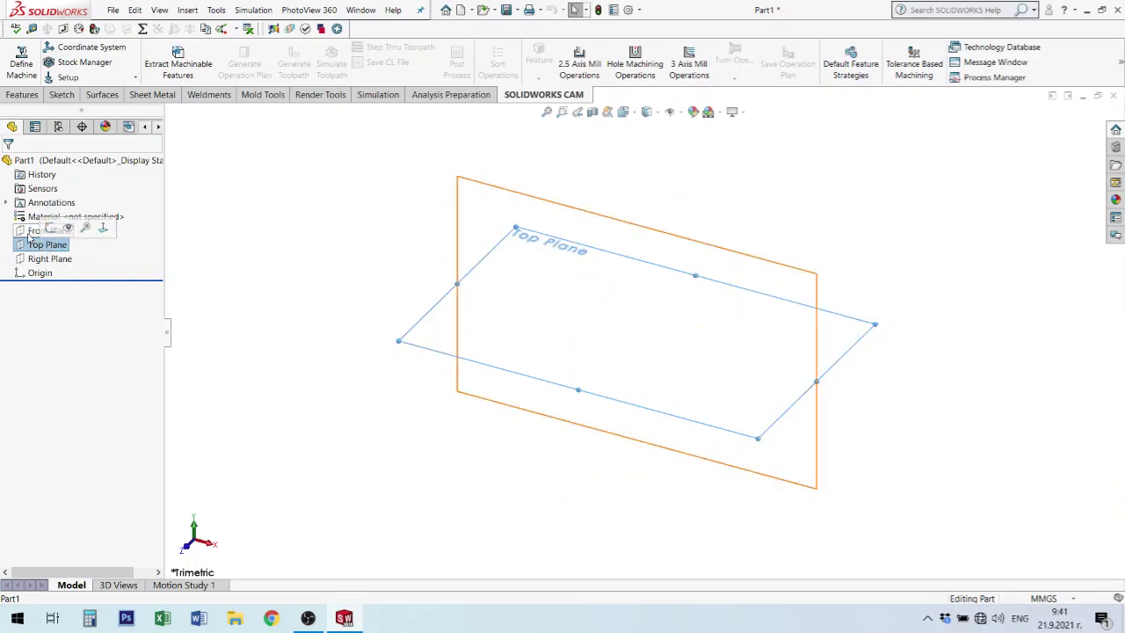
click(31, 231)
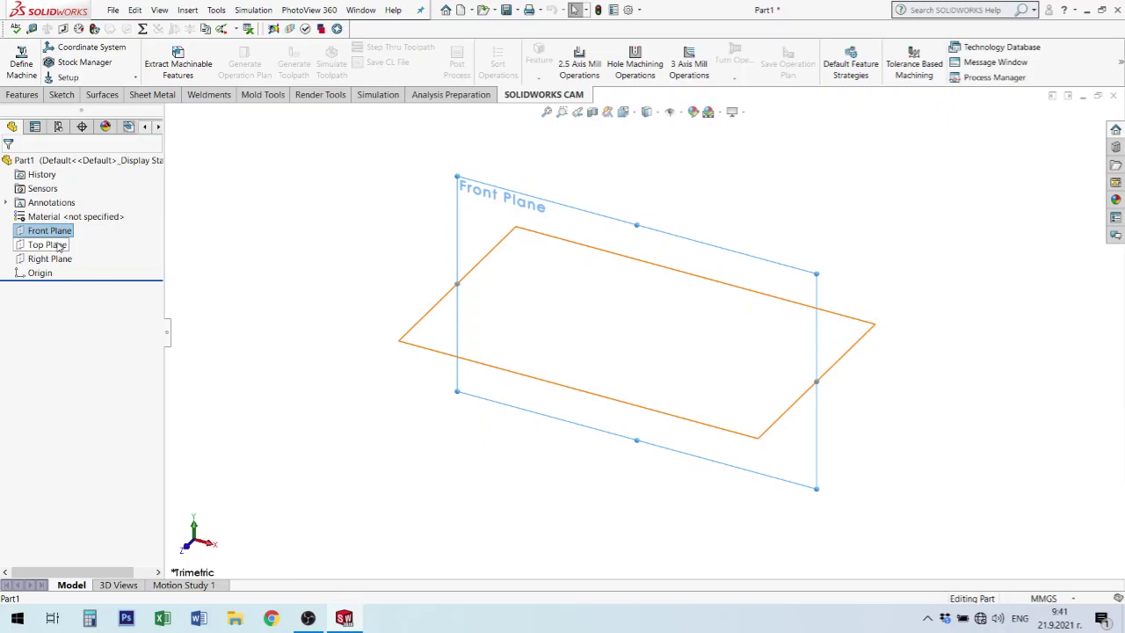
click(54, 250)
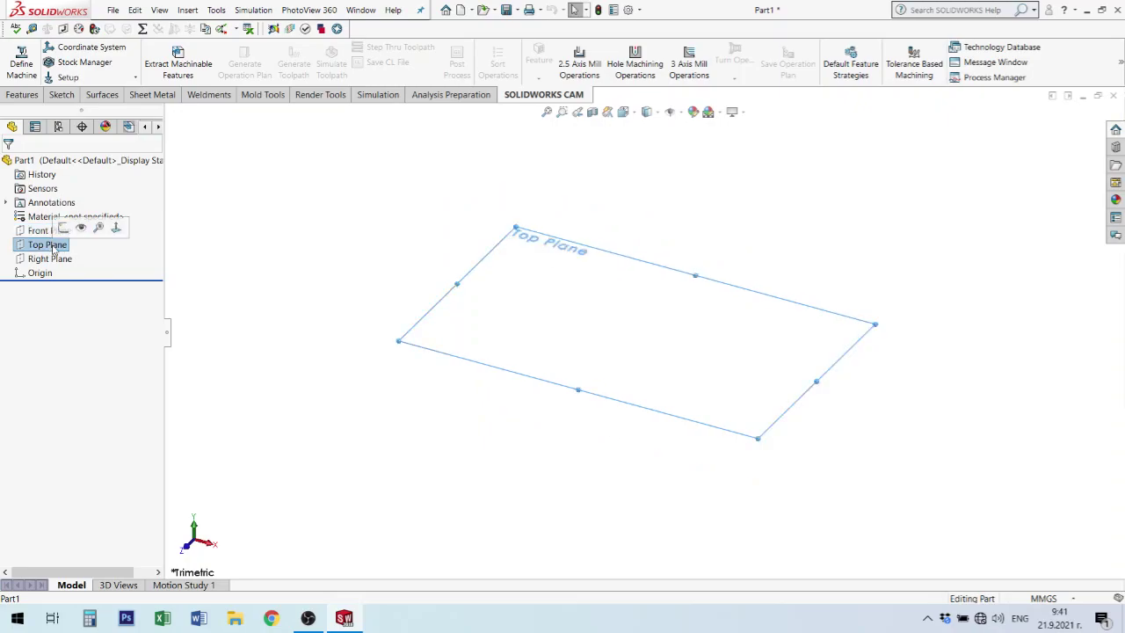
mouse_move(48, 245)
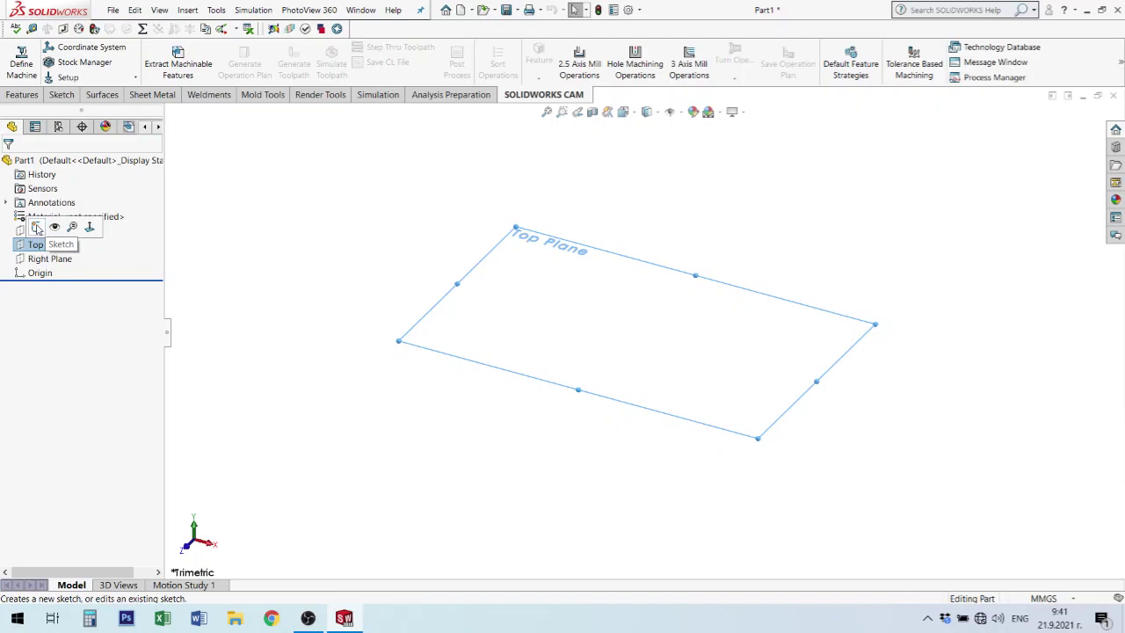
Start a new 2D sketch, Sketch1, on the Top Plane from the Sketch tab.
click(61, 95)
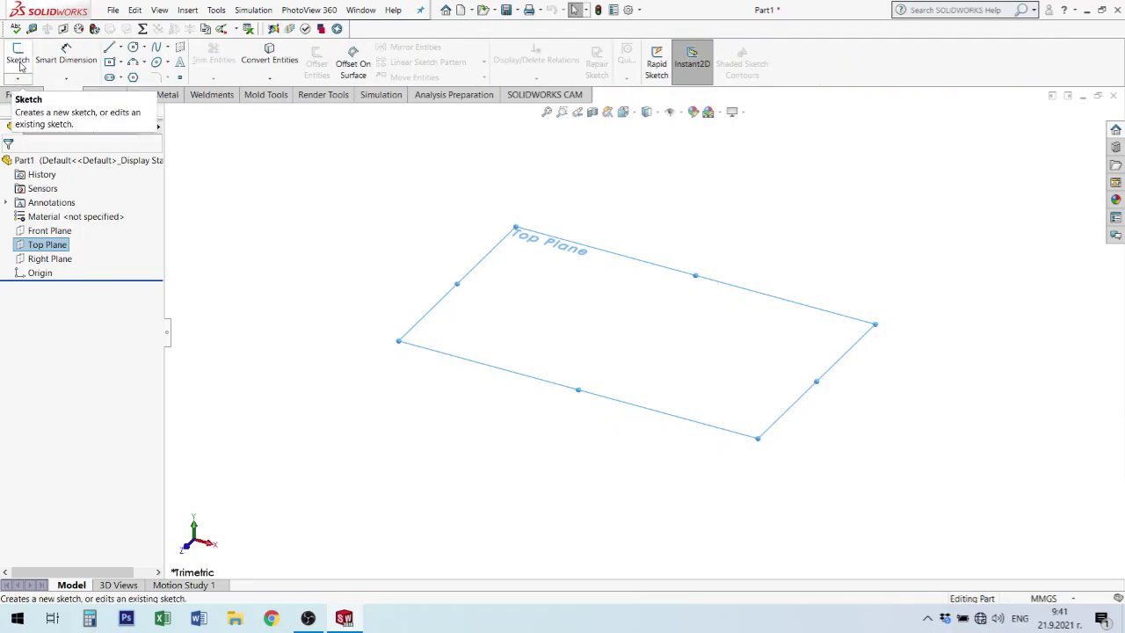
click(19, 80)
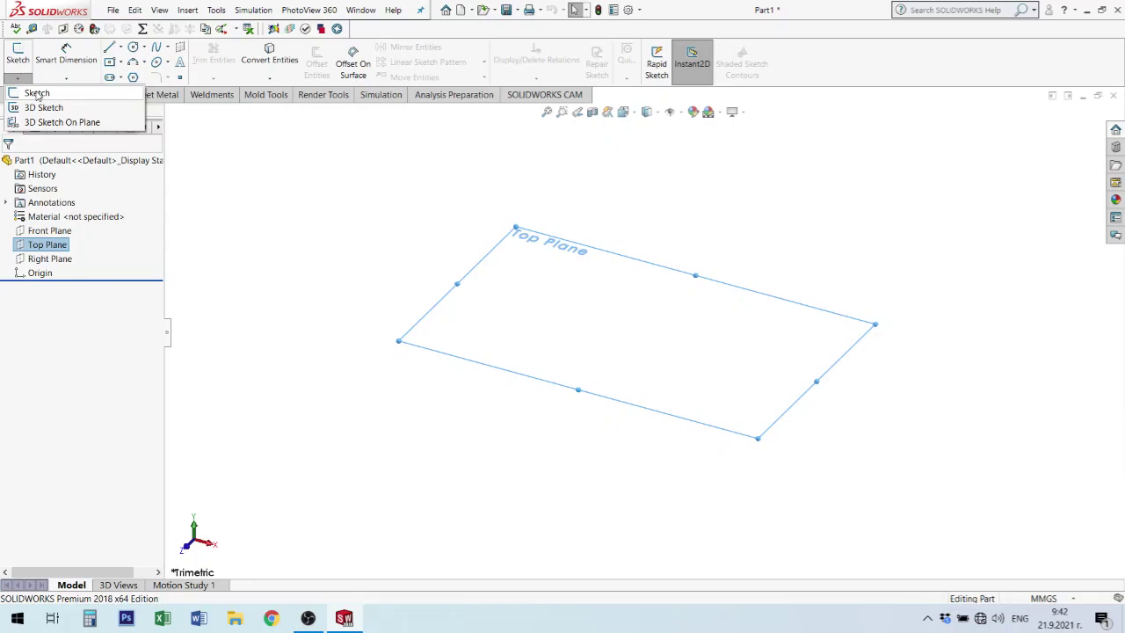
click(17, 55)
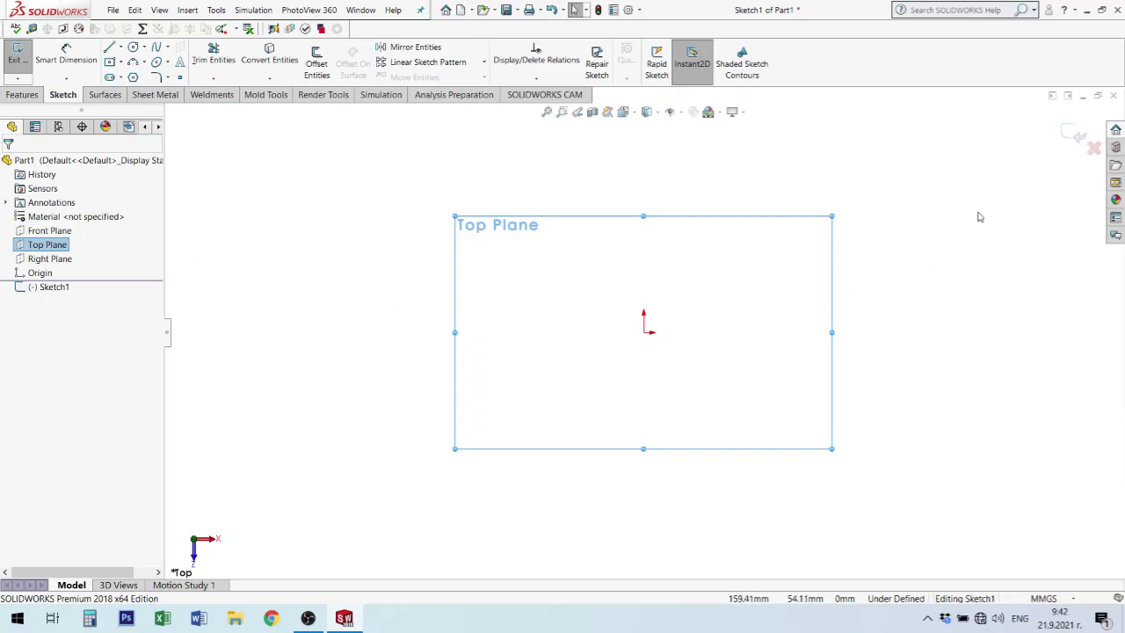
Draw one circle centred on the sketch origin.
click(132, 48)
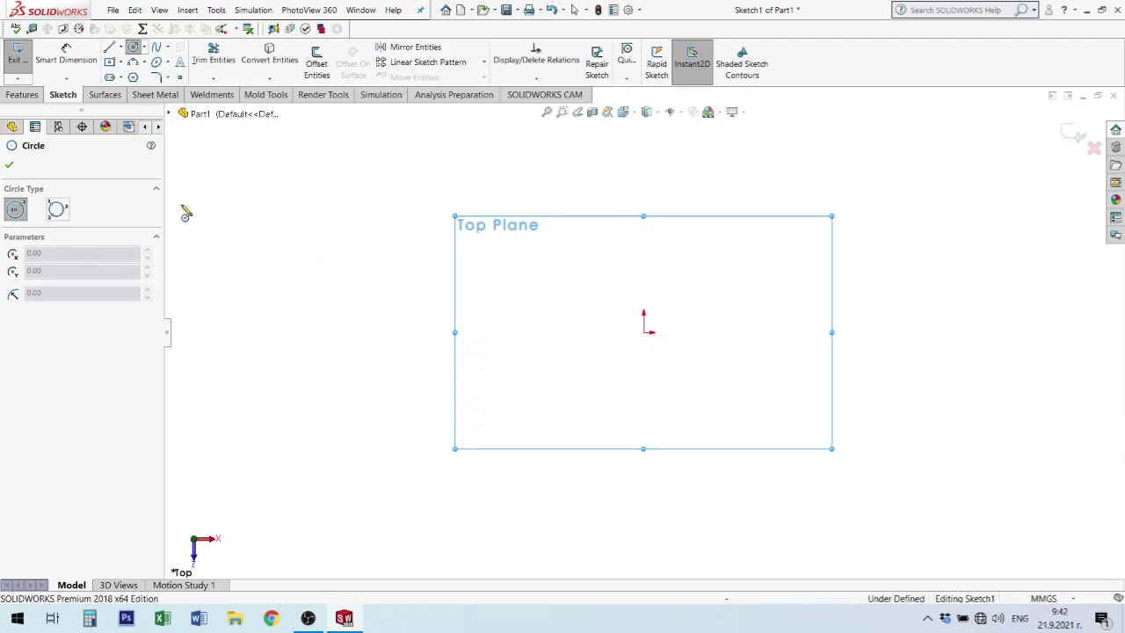
click(648, 332)
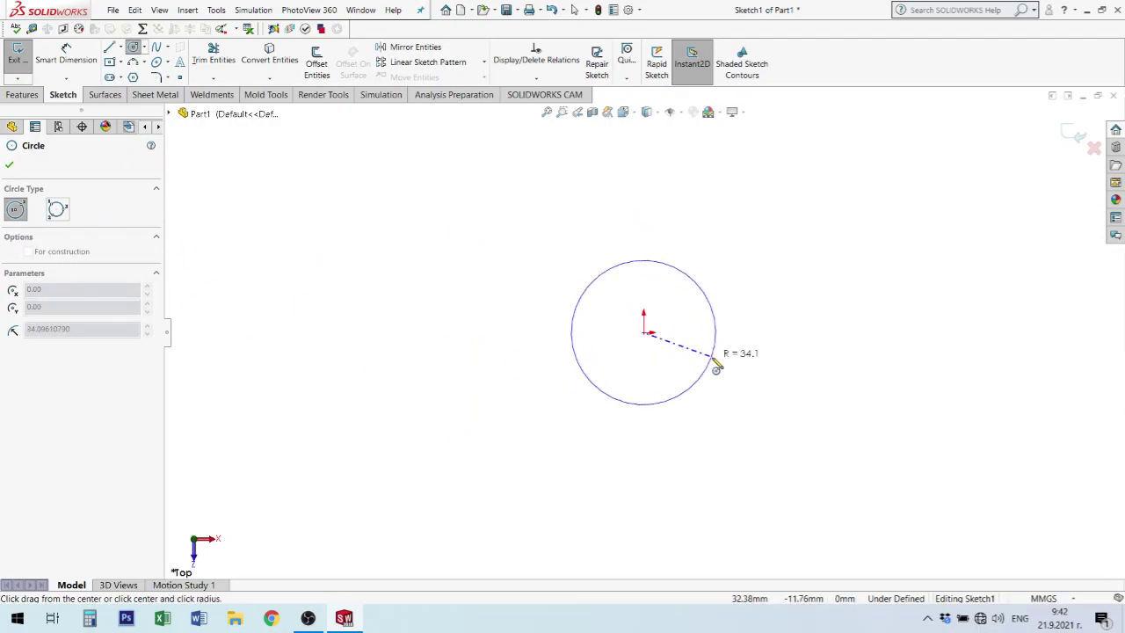
click(653, 367)
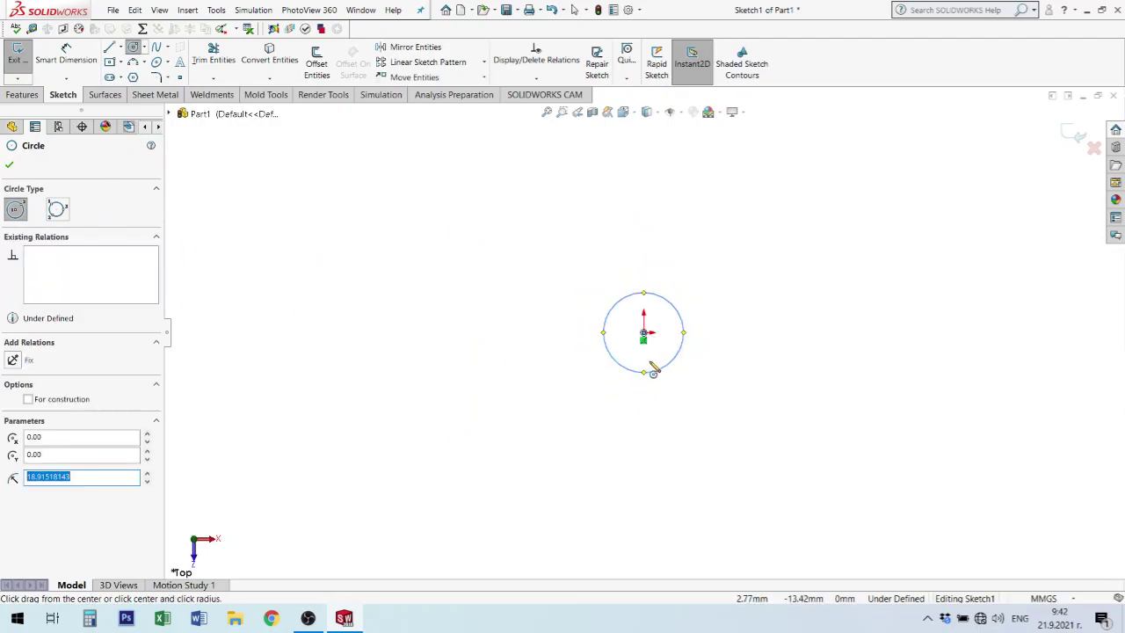
click(67, 58)
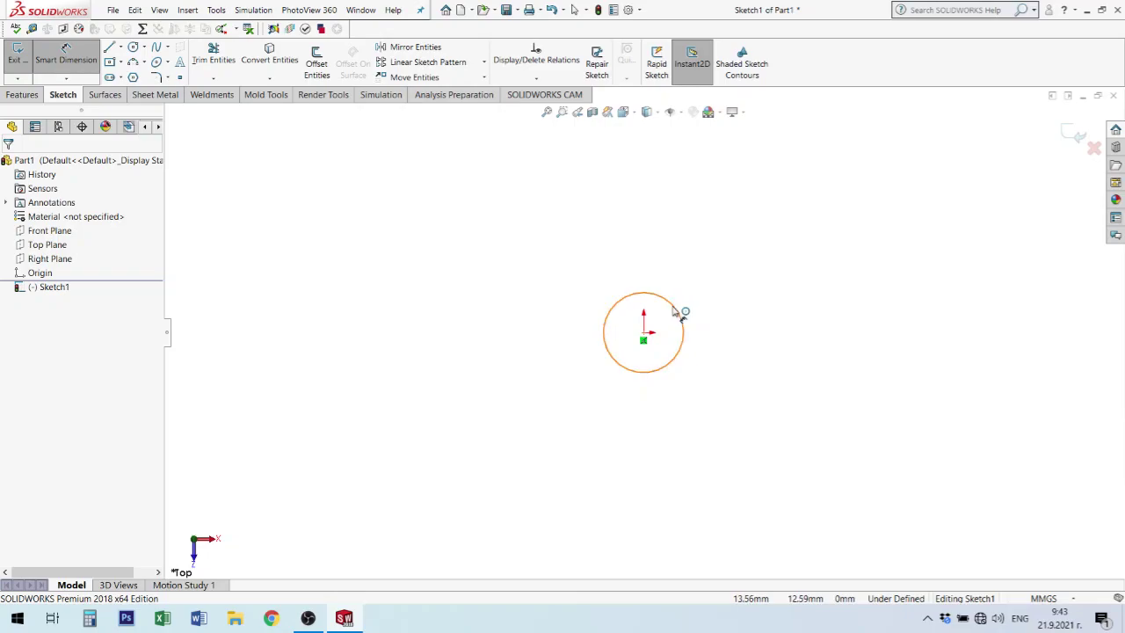
Dimension the circle's diameter at 12 mm.
click(678, 306)
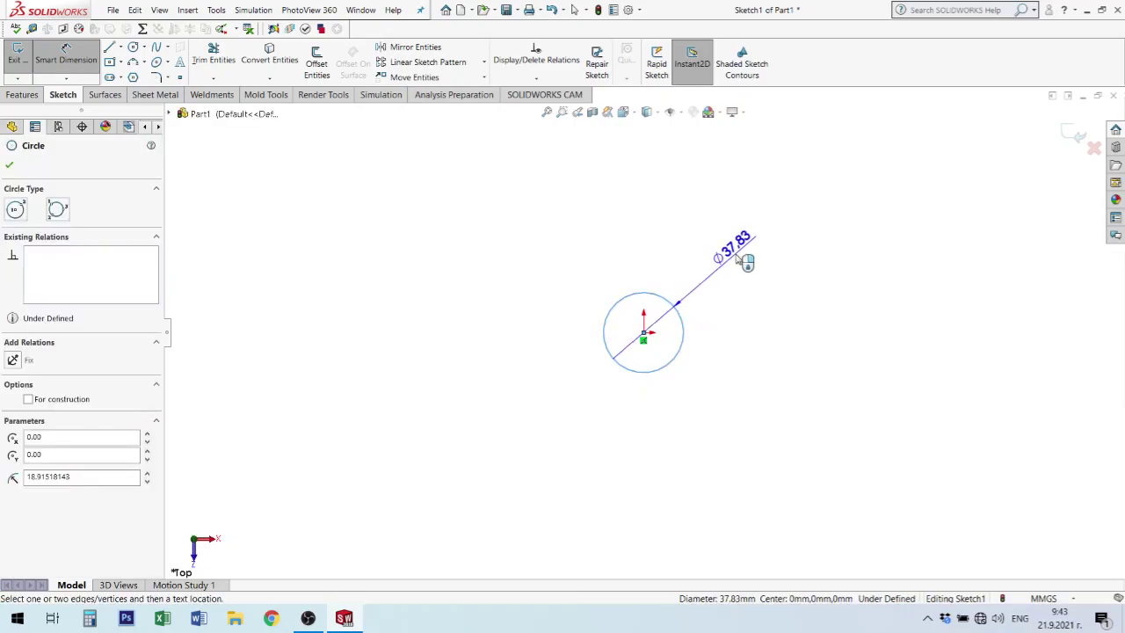
click(744, 255)
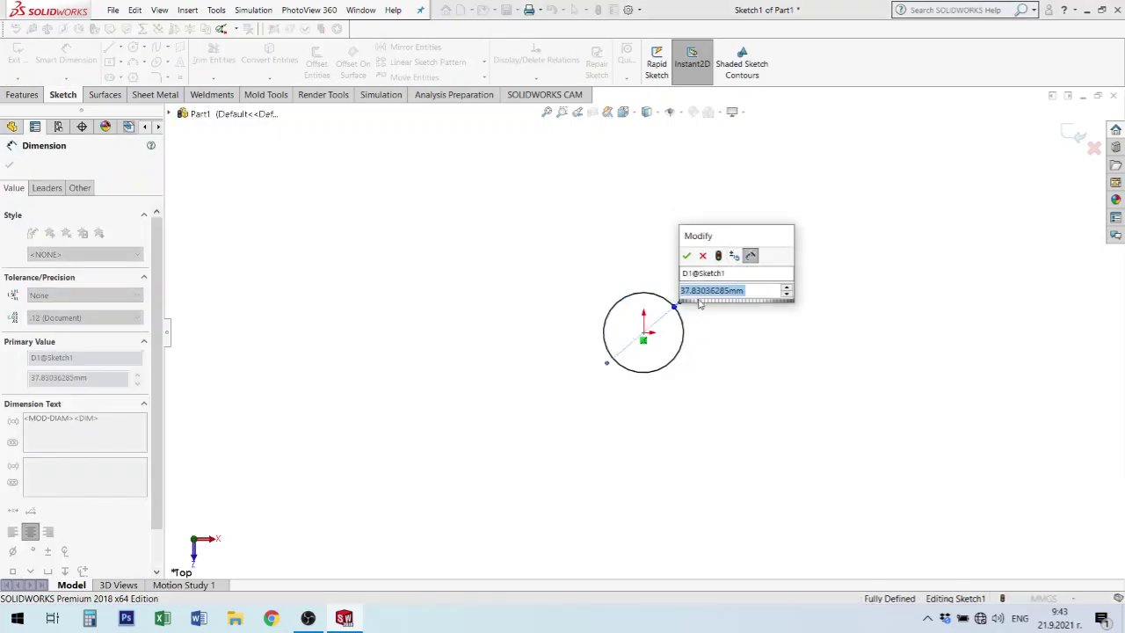
text(12)
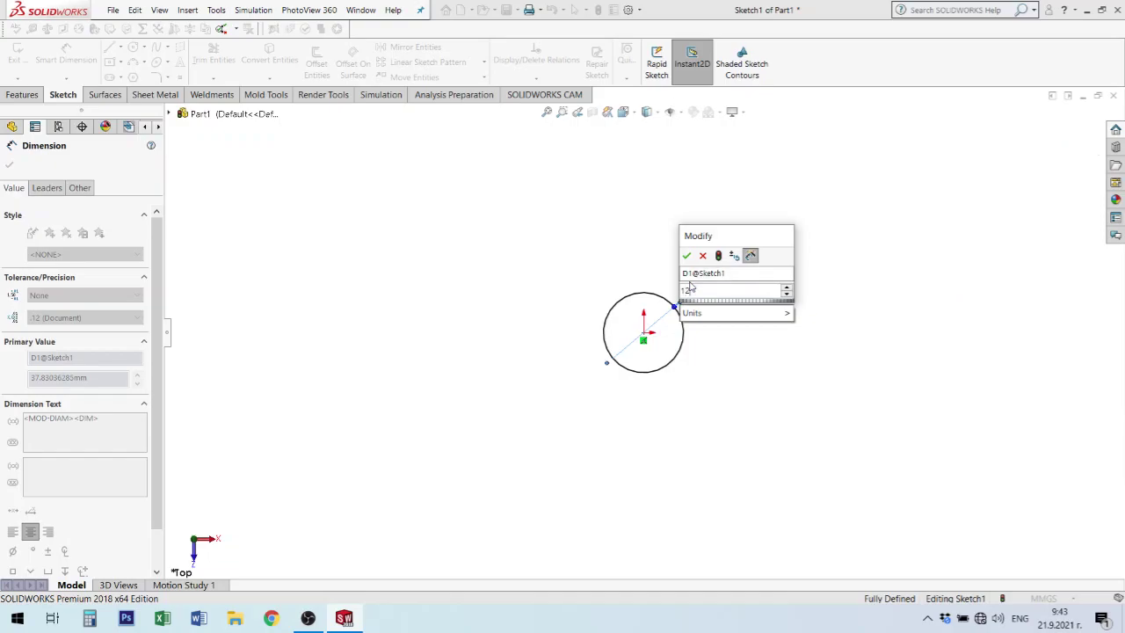
key(Return)
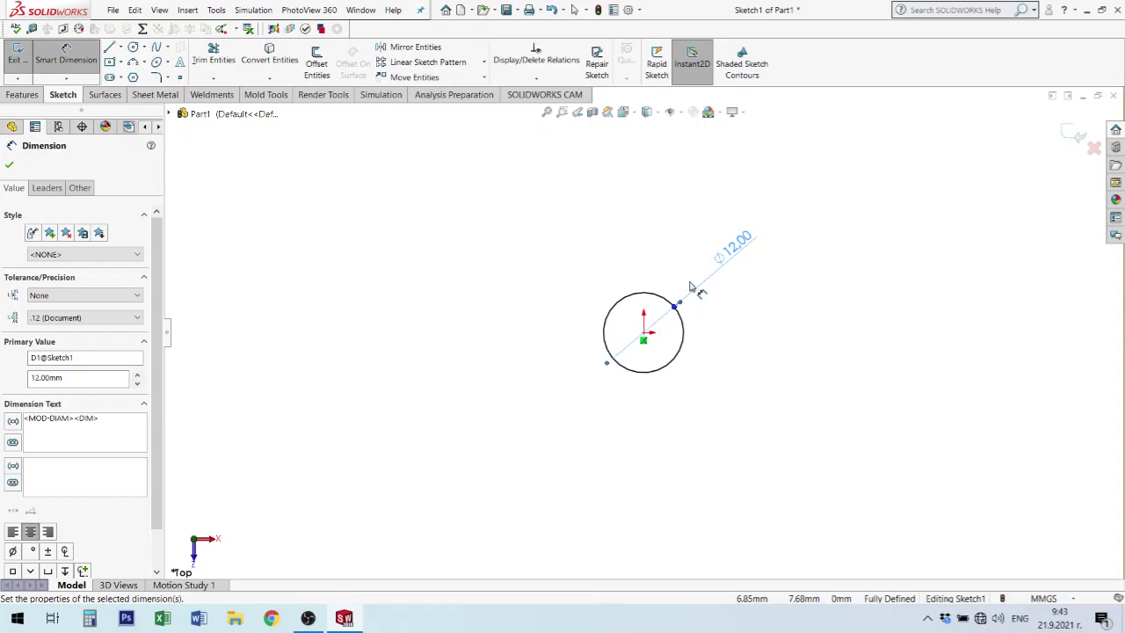
click(809, 279)
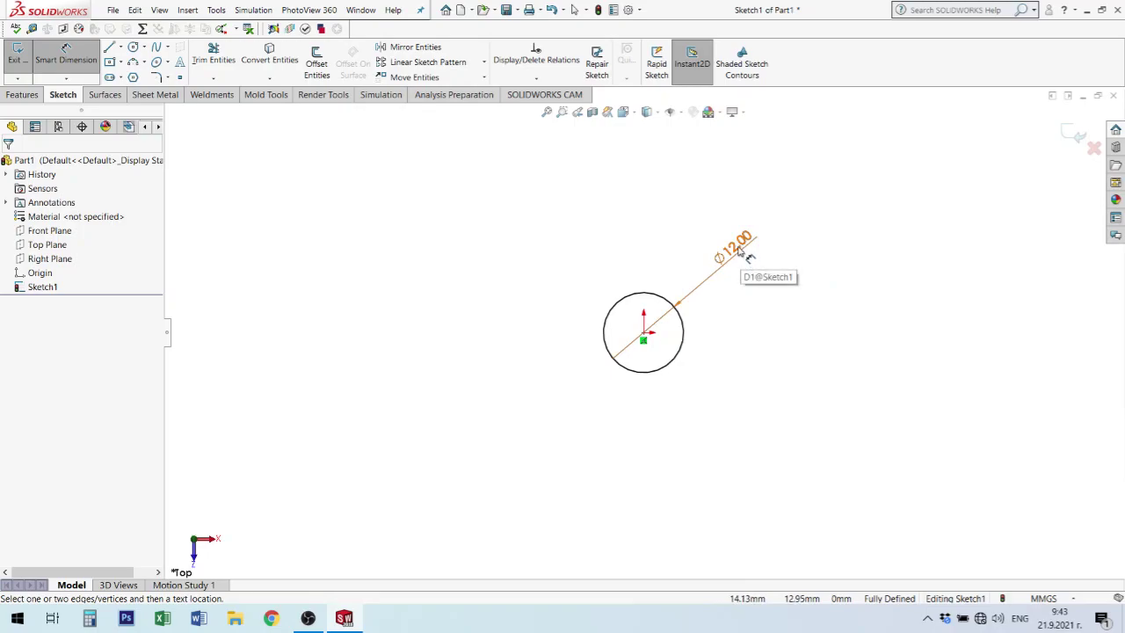
Change the diameter dimension to 13 mm.
double_click(737, 246)
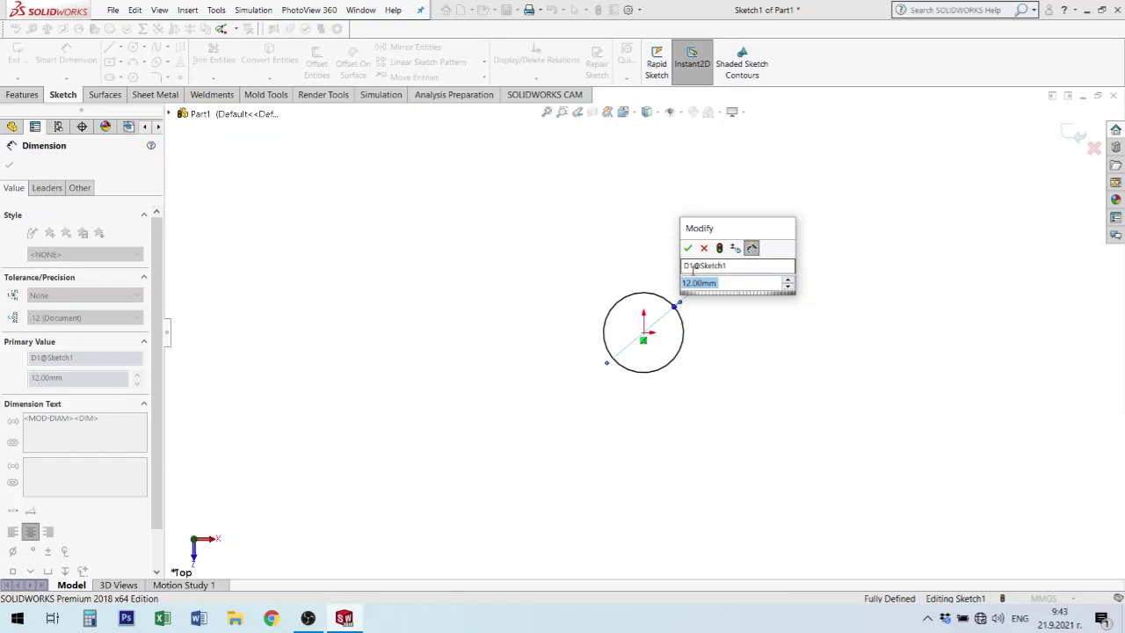
text(13)
key(Return)
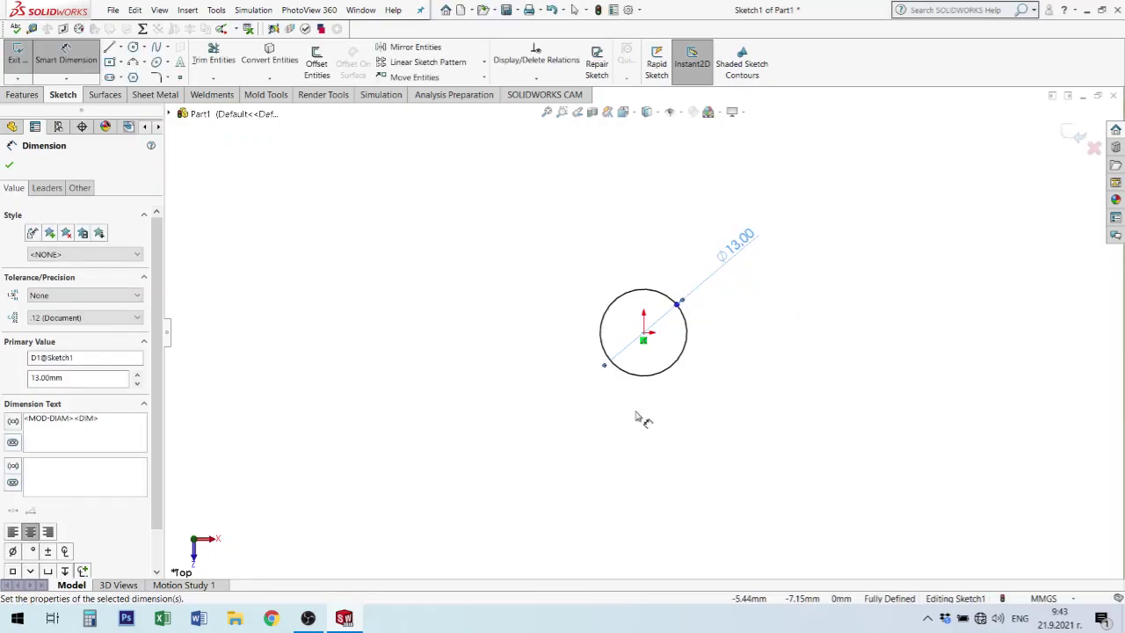
click(826, 476)
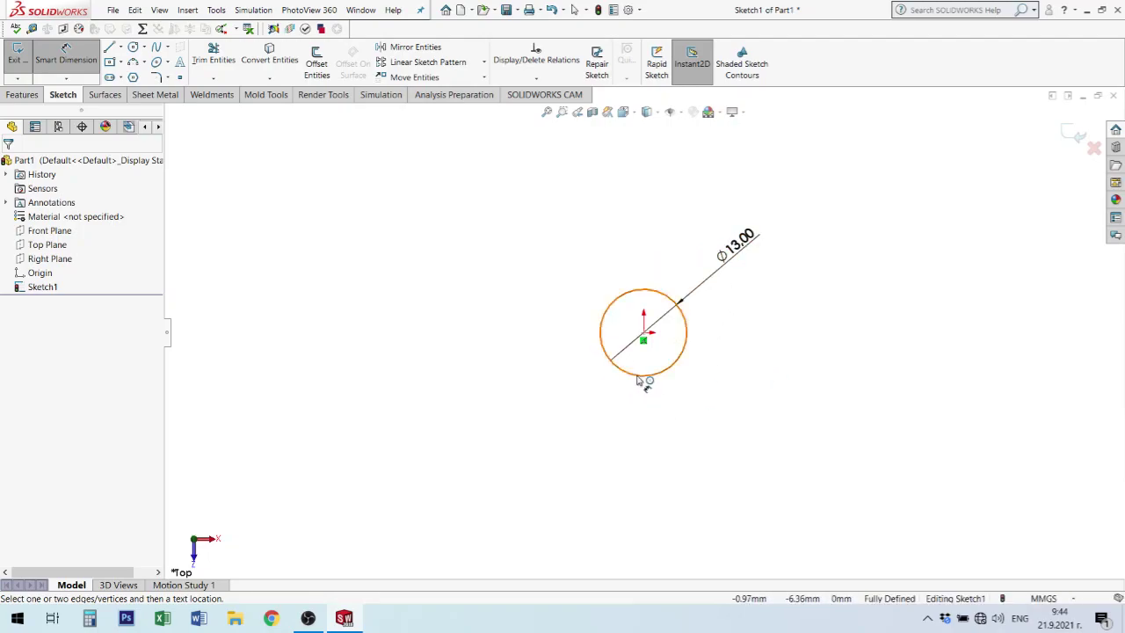
Draw a second circle at the upper left, then leave the Circle tool.
click(133, 47)
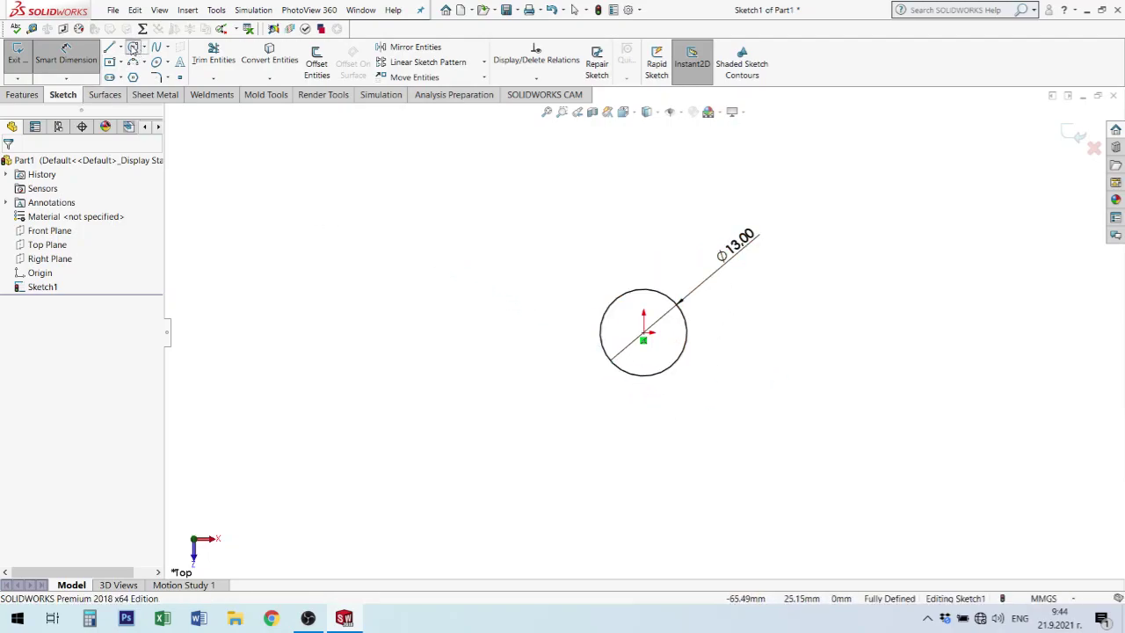
click(383, 197)
click(427, 181)
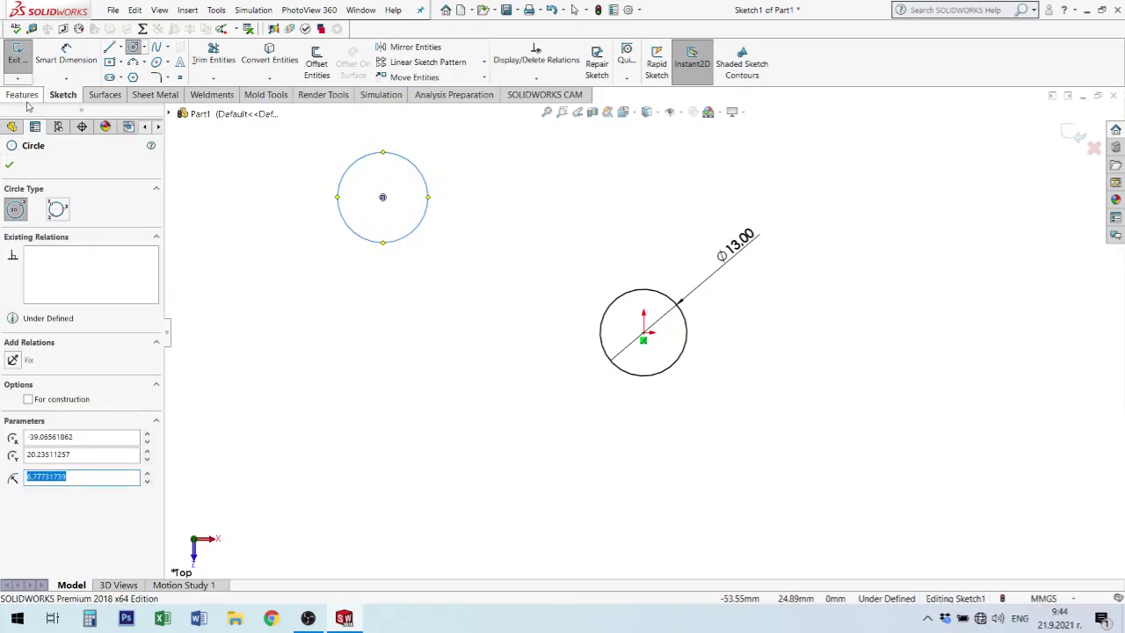
click(135, 49)
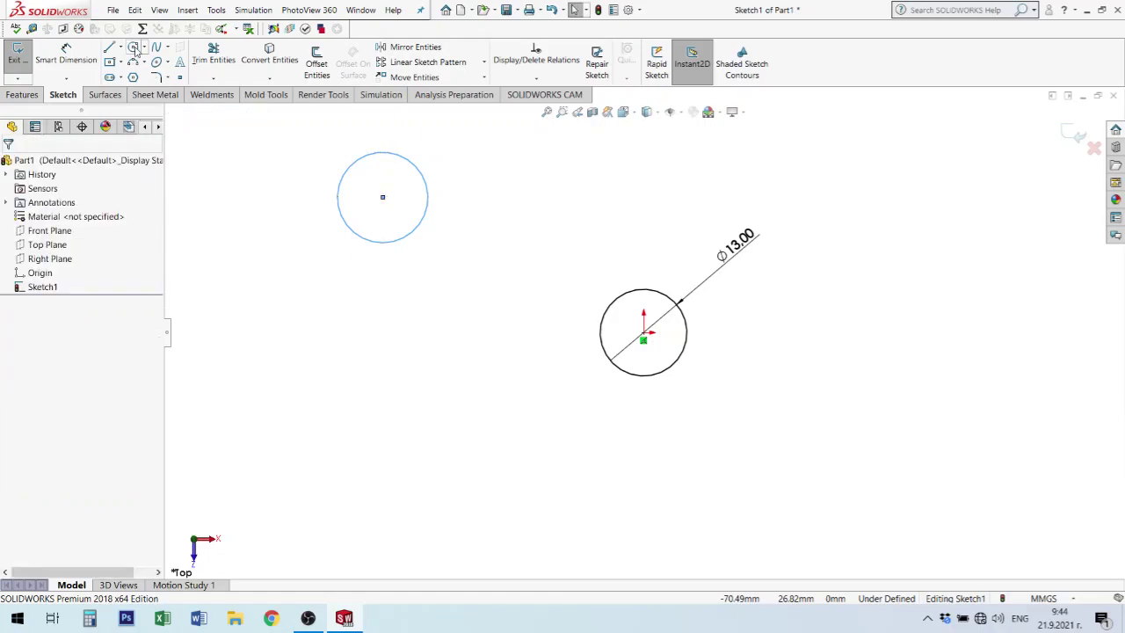
click(135, 48)
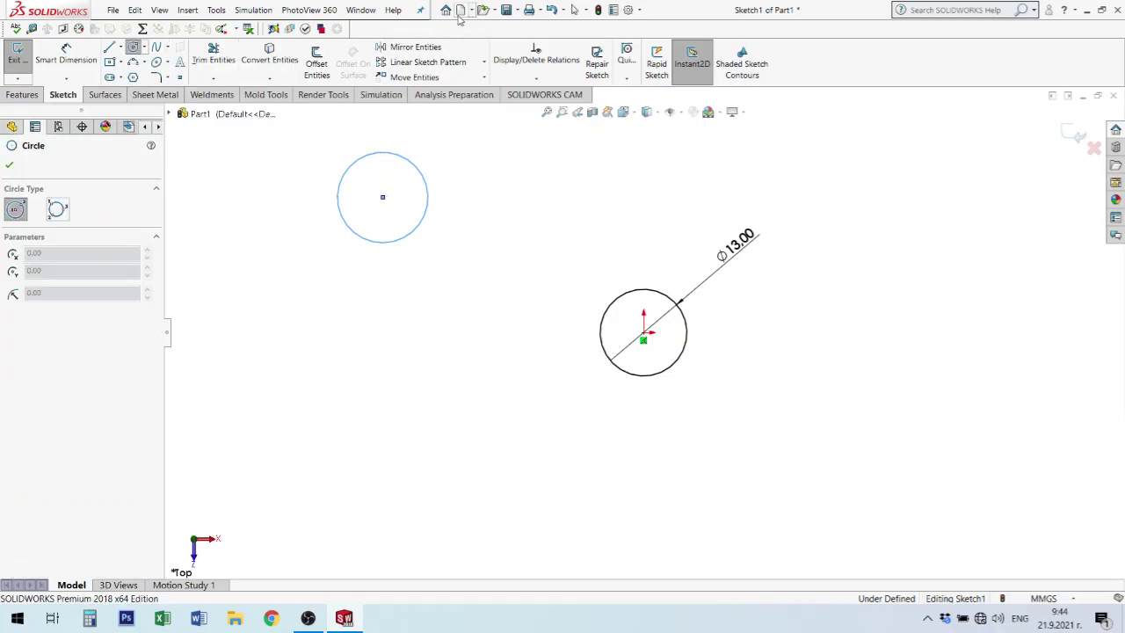
click(575, 10)
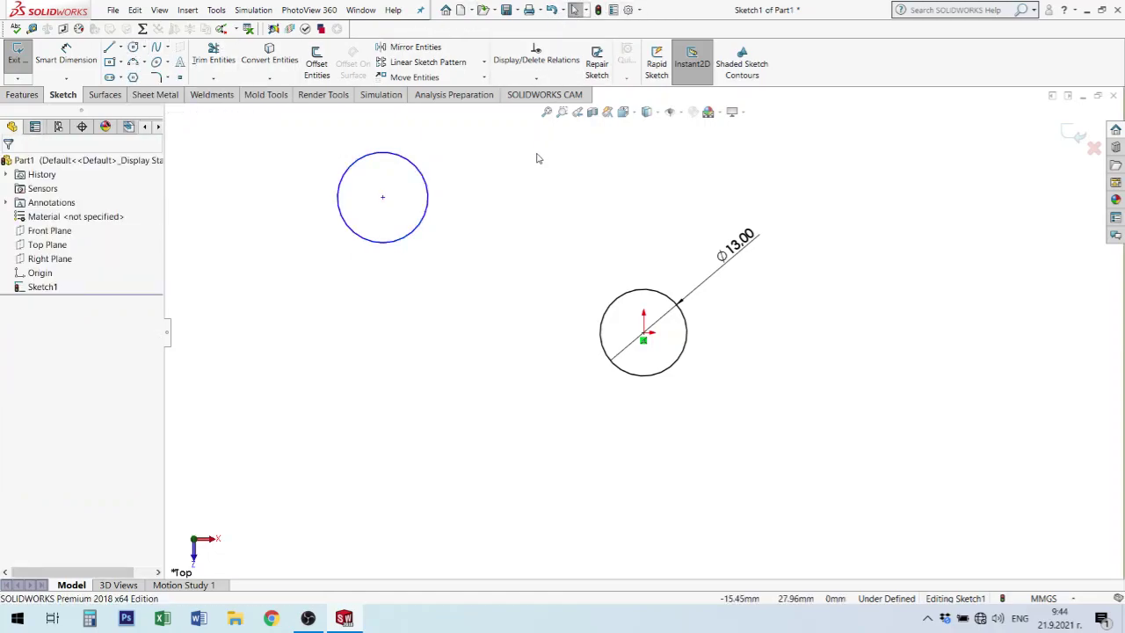
Drag the stray circle aside, then box-select and delete it.
drag(382, 197, 495, 292)
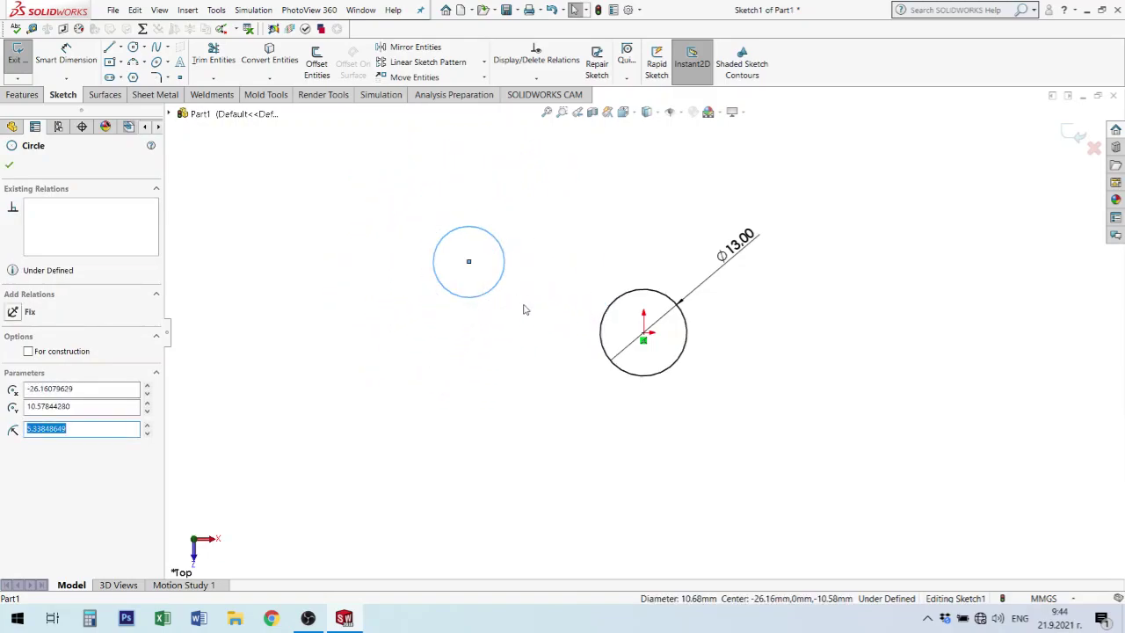
key(Escape)
drag(381, 207, 518, 361)
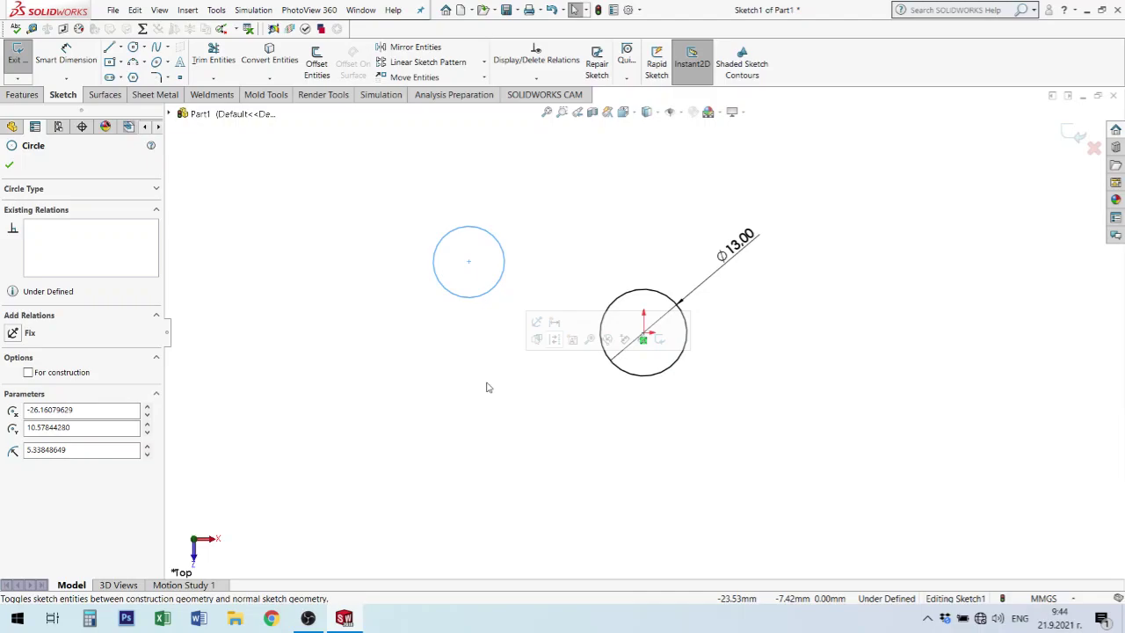
key(Delete)
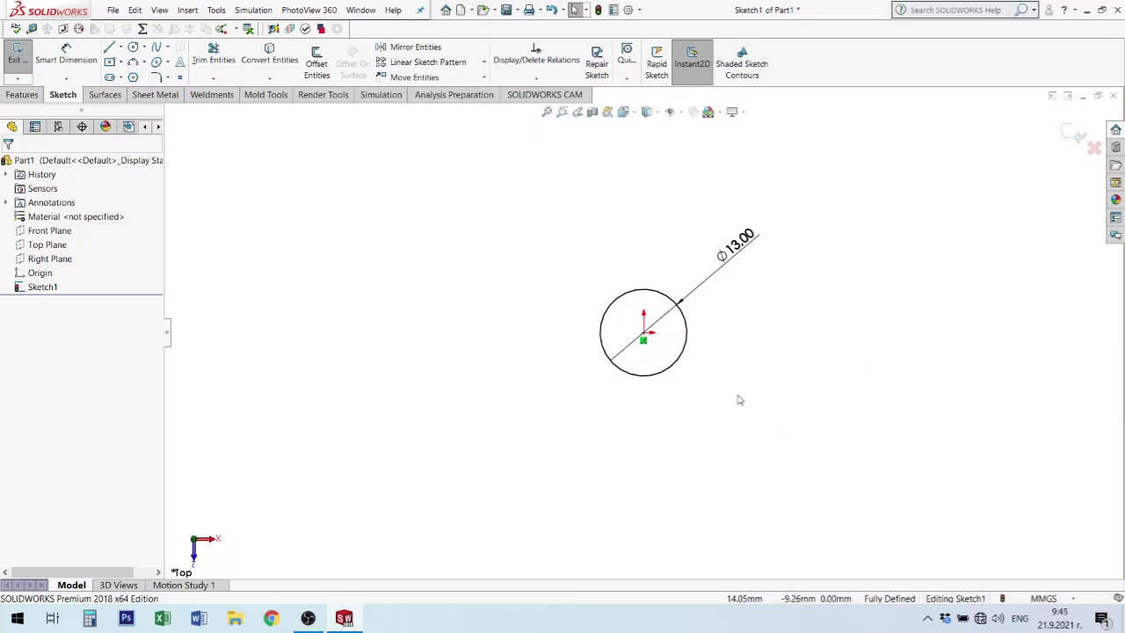
Extrude the Ø13 circle as a Blind boss 36 mm deep and zoom to fit.
click(24, 95)
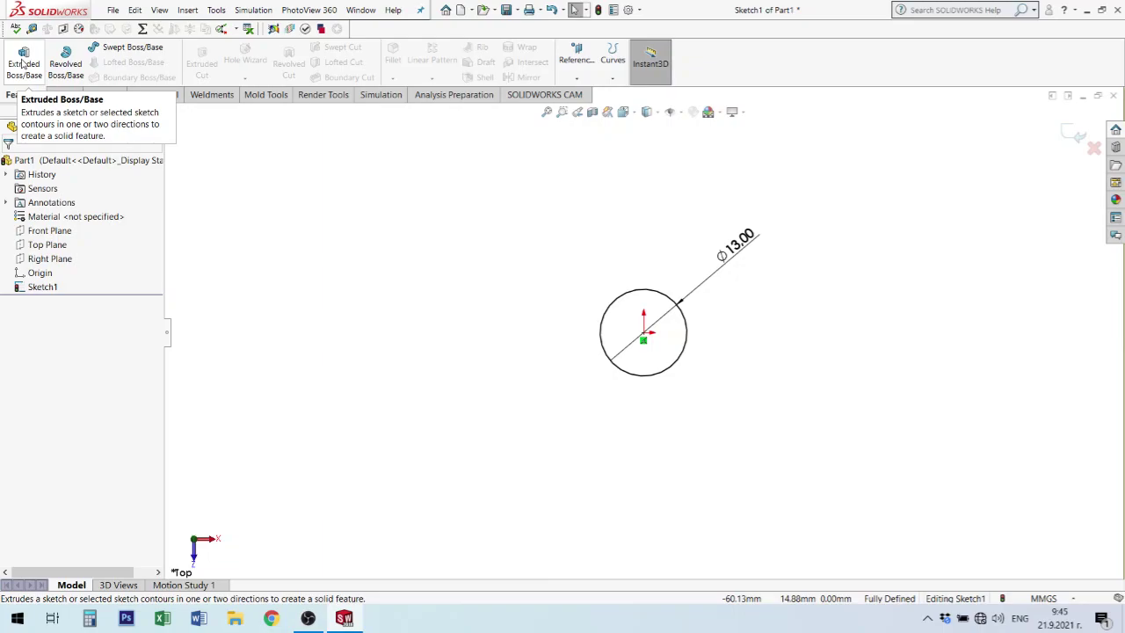
click(22, 64)
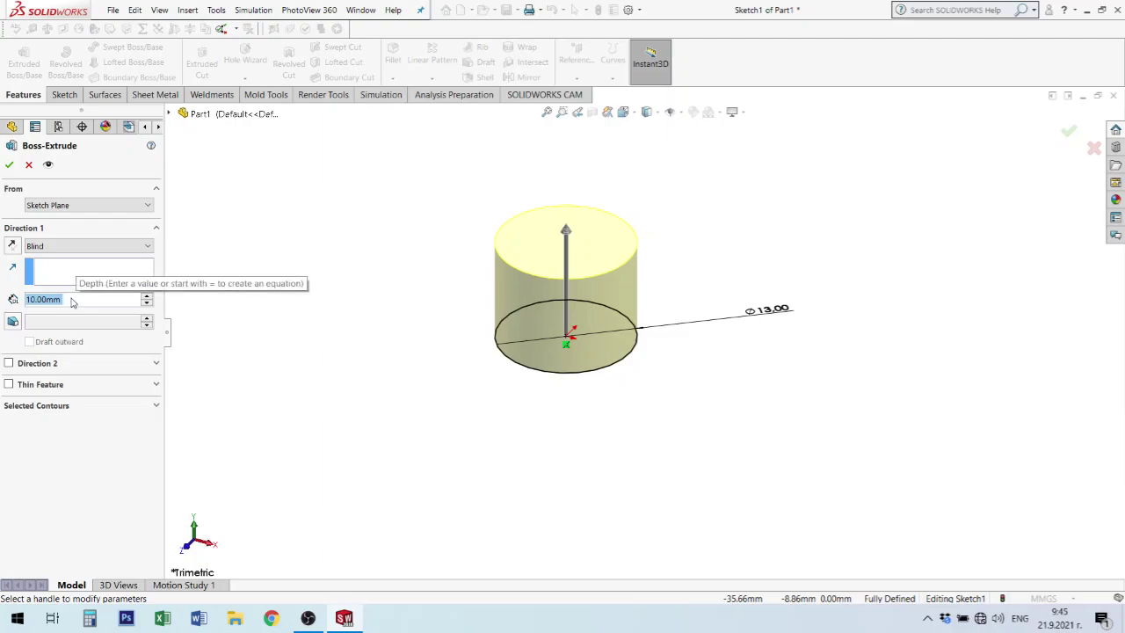
click(147, 297)
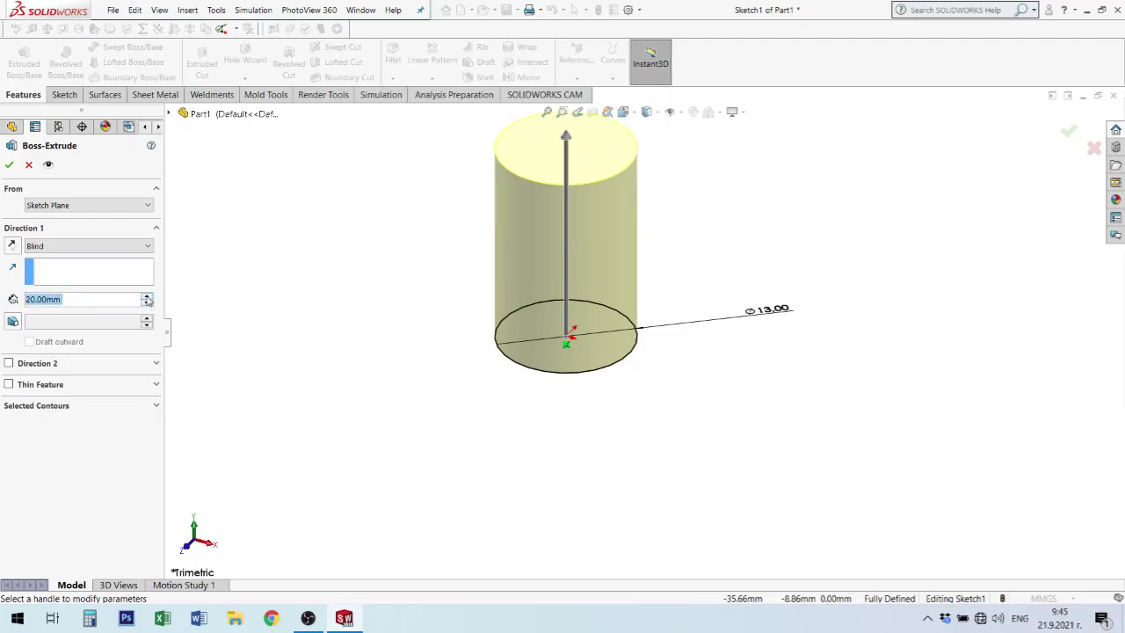
click(147, 297)
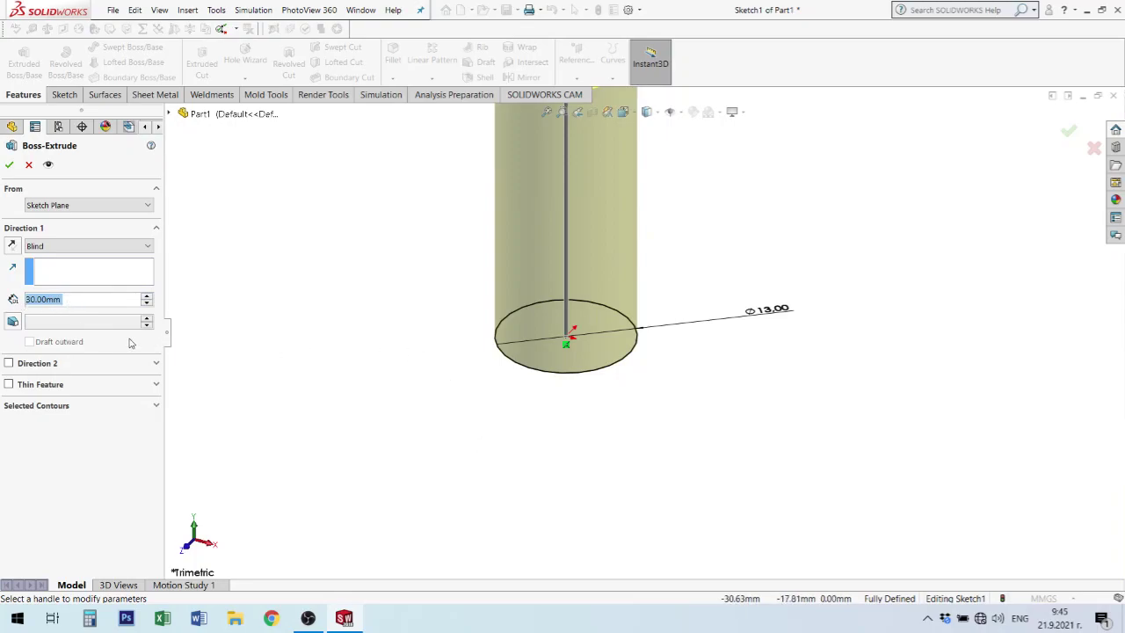
text(36)
key(Return)
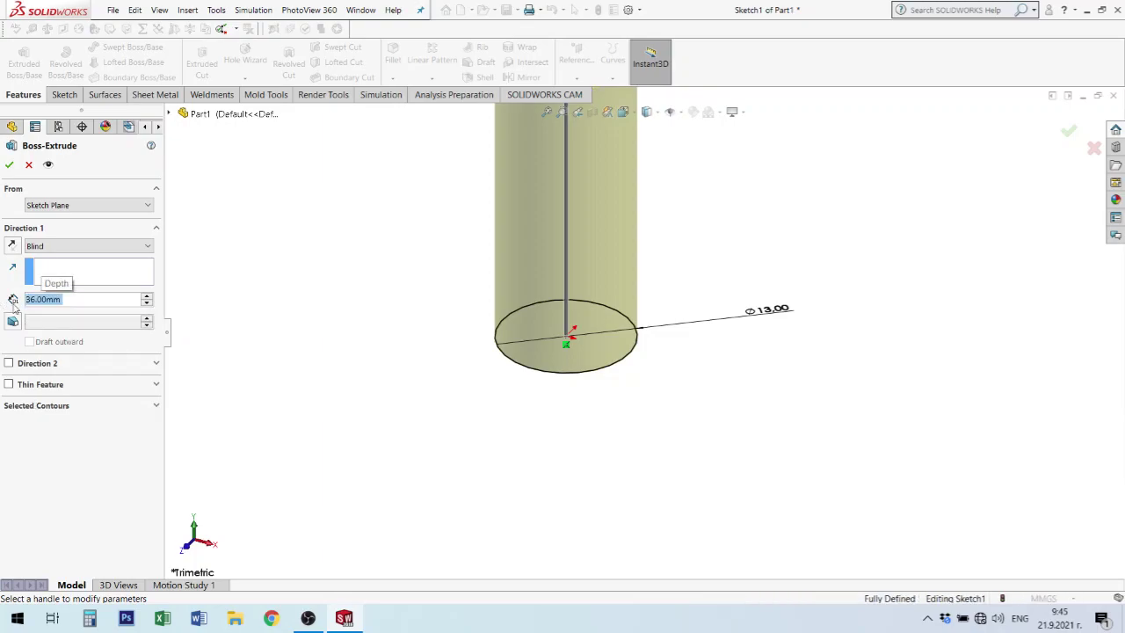
click(9, 165)
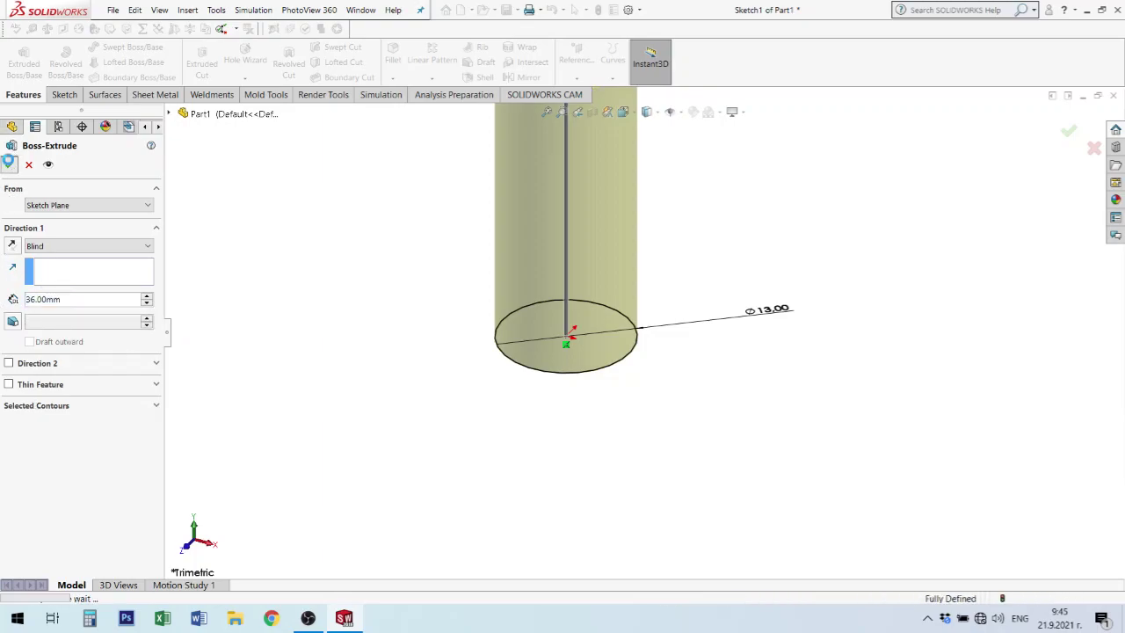
key(f)
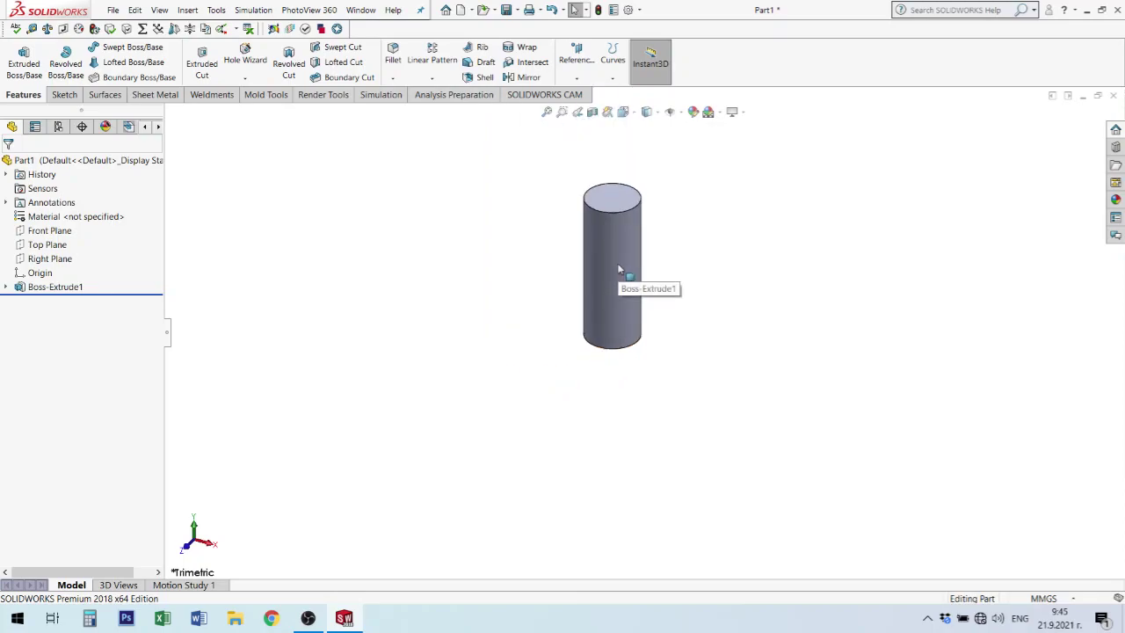
Expand Boss-Extrude1 to show Sketch1, then reopen the extrusion and accept it unchanged.
click(7, 288)
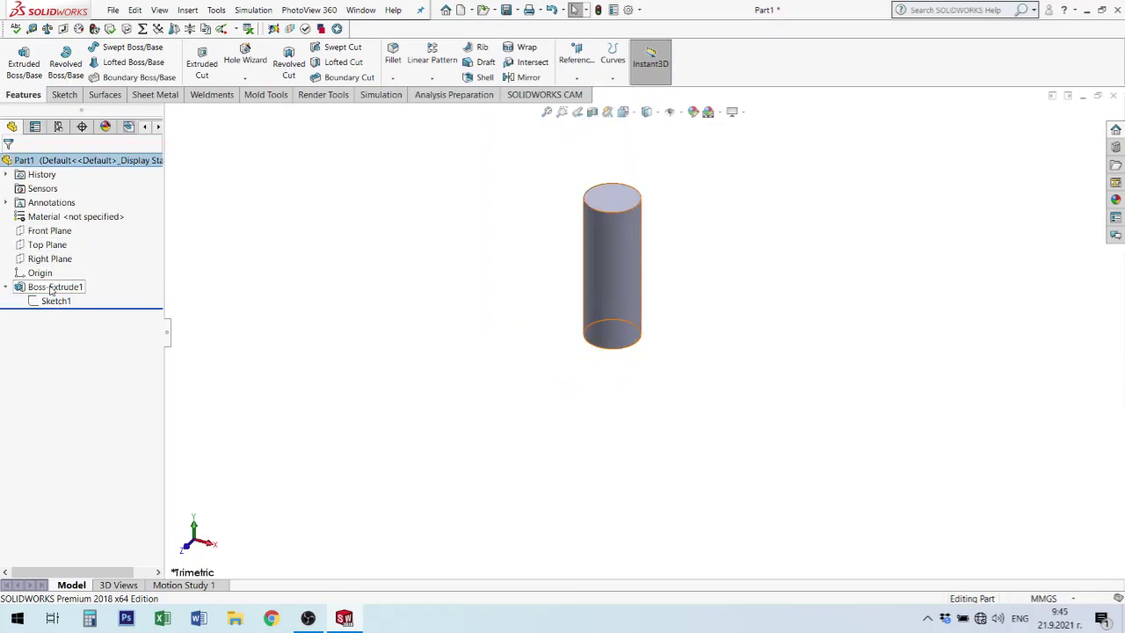
click(45, 300)
click(39, 289)
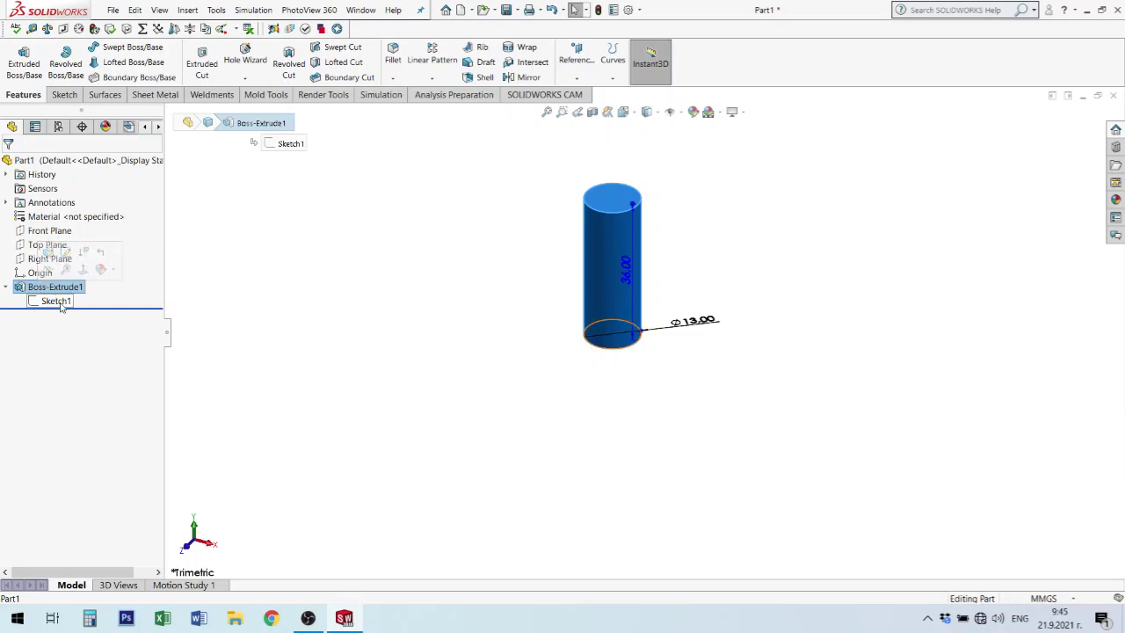
right_click(41, 288)
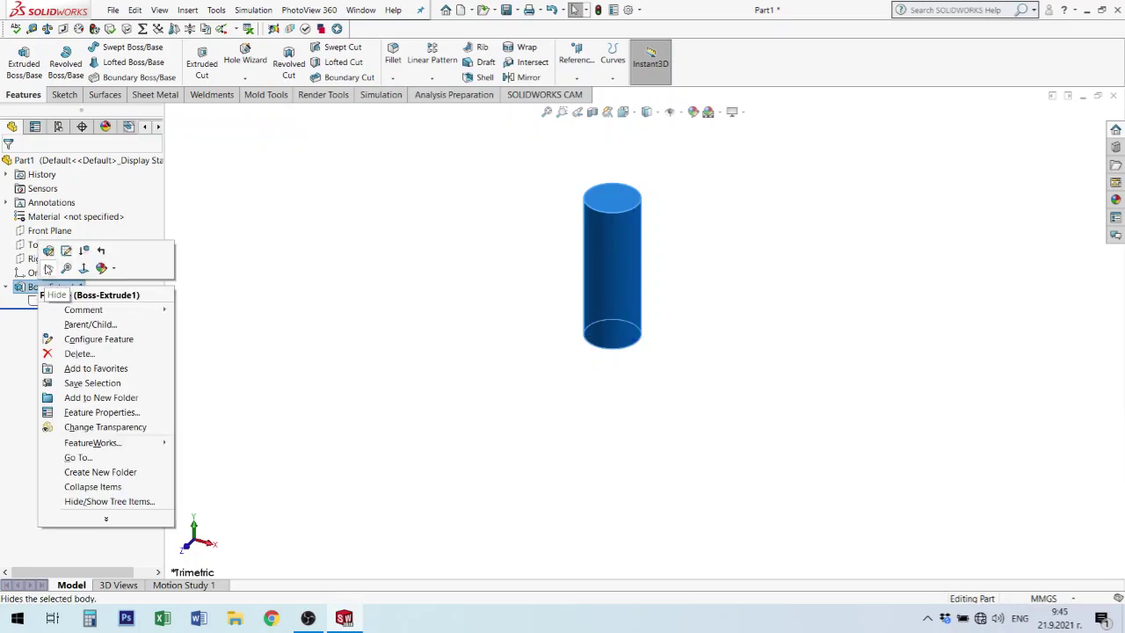
click(365, 338)
click(69, 294)
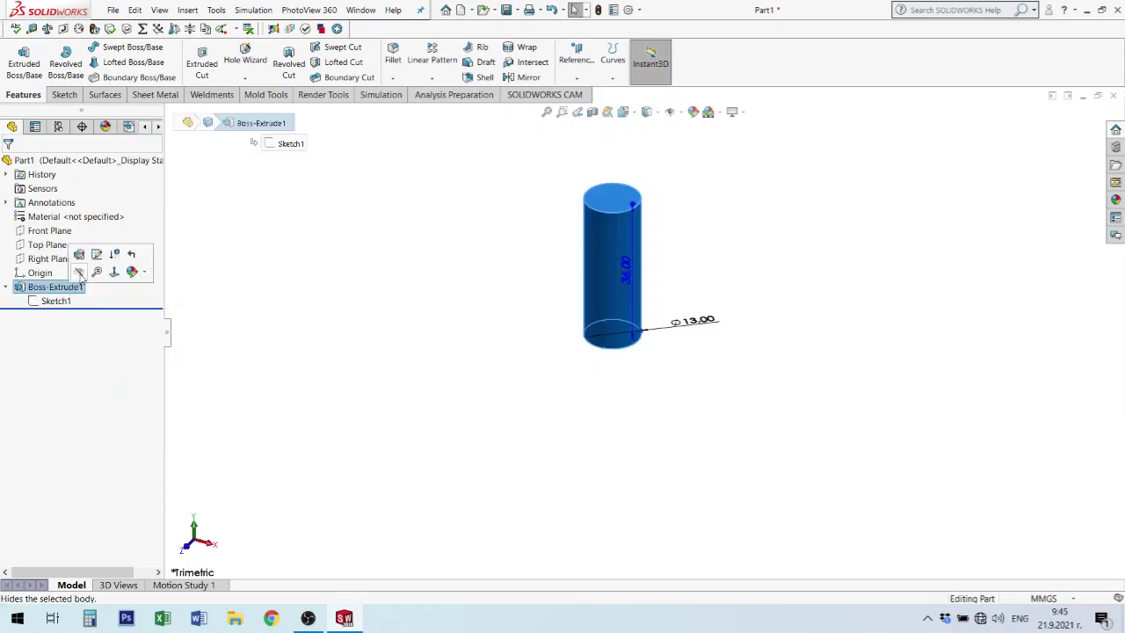
click(79, 255)
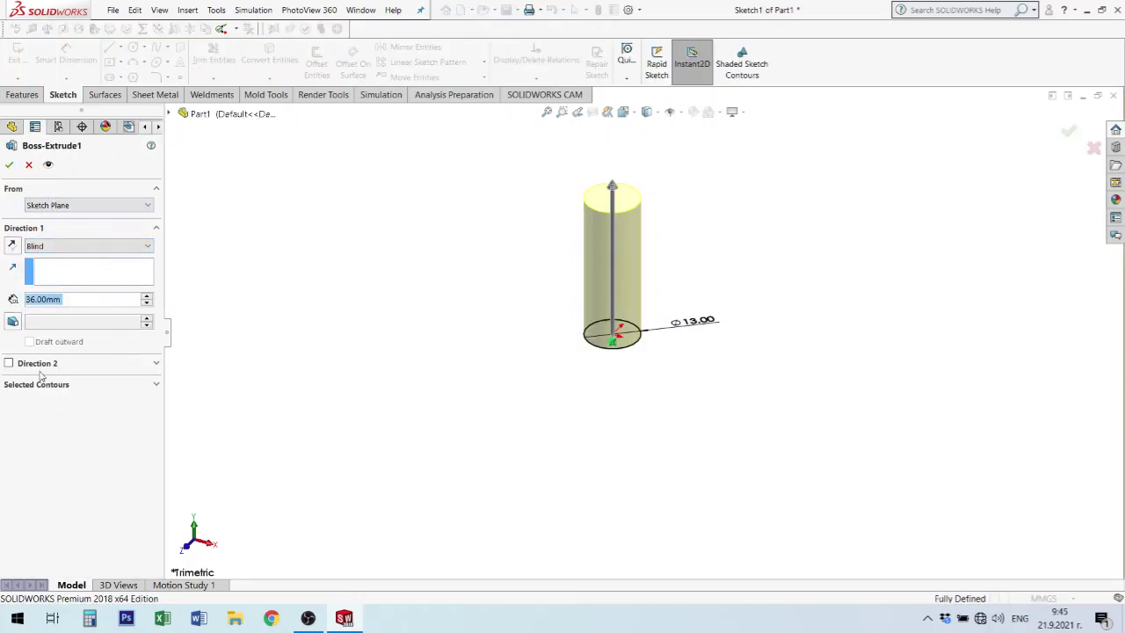
click(10, 166)
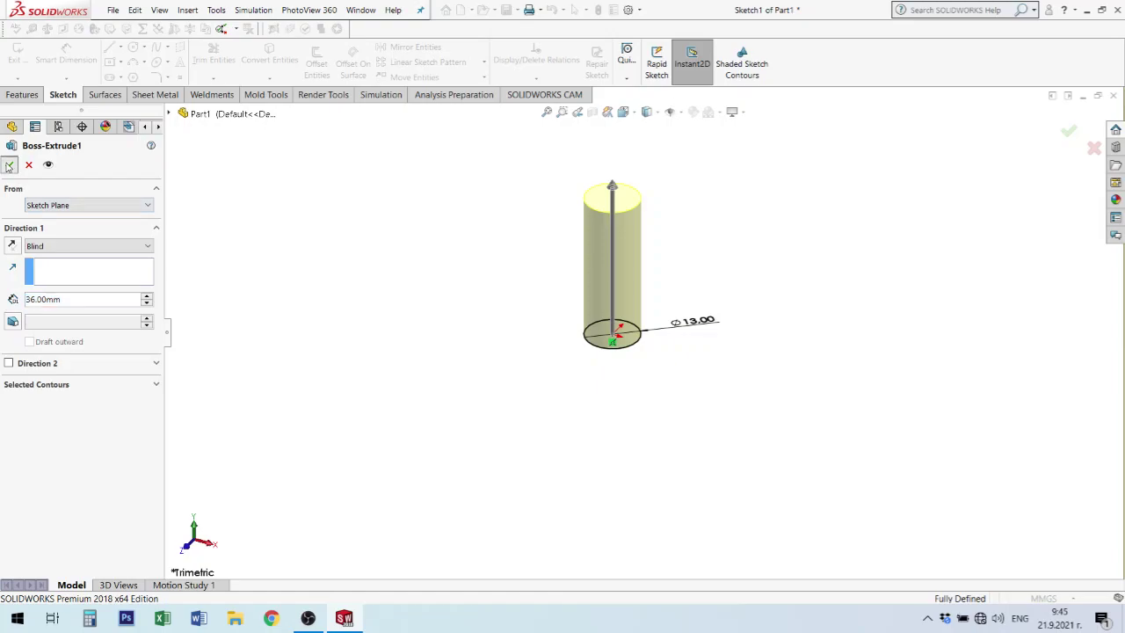
Edit Sketch1 to change the circle's diameter from 13 to 12 mm, then exit the sketch.
click(57, 303)
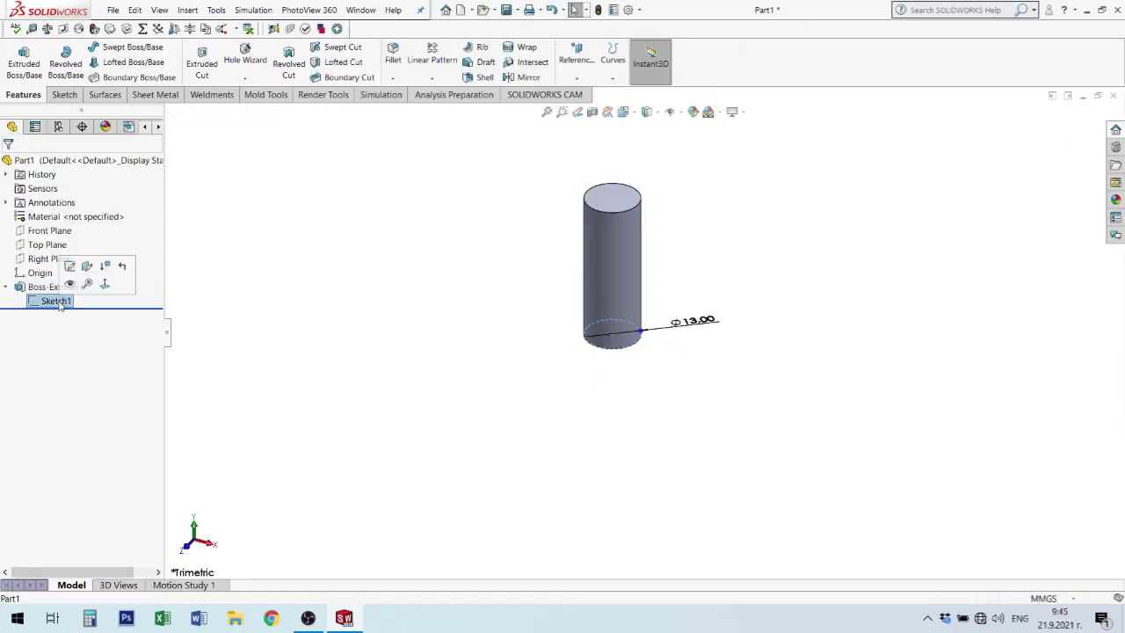
right_click(58, 303)
click(69, 266)
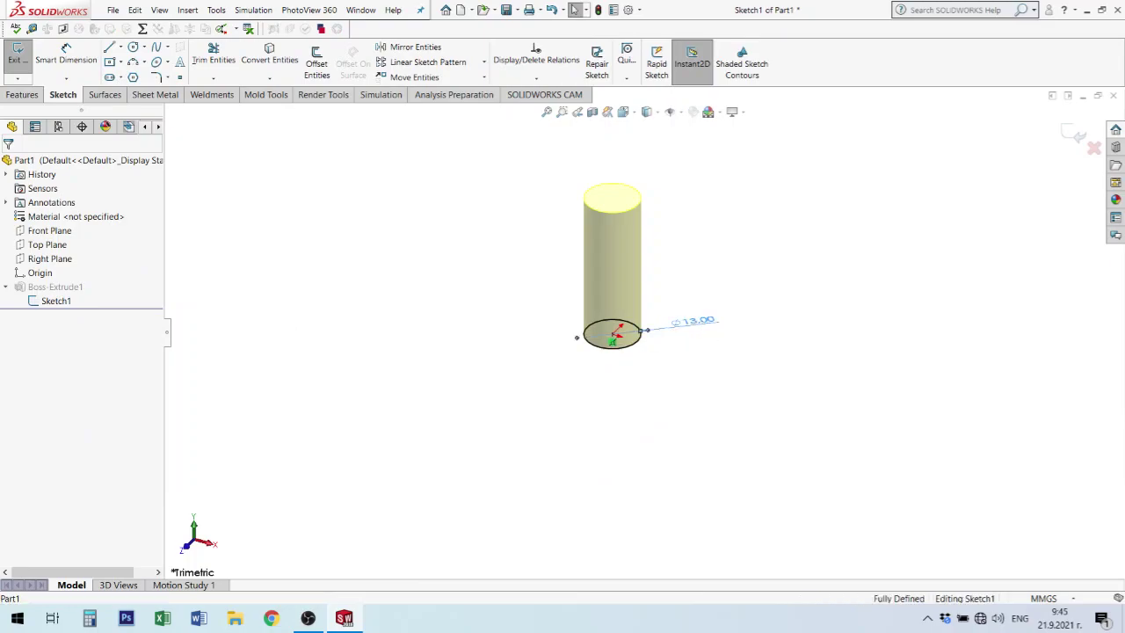
double_click(694, 320)
text(02)
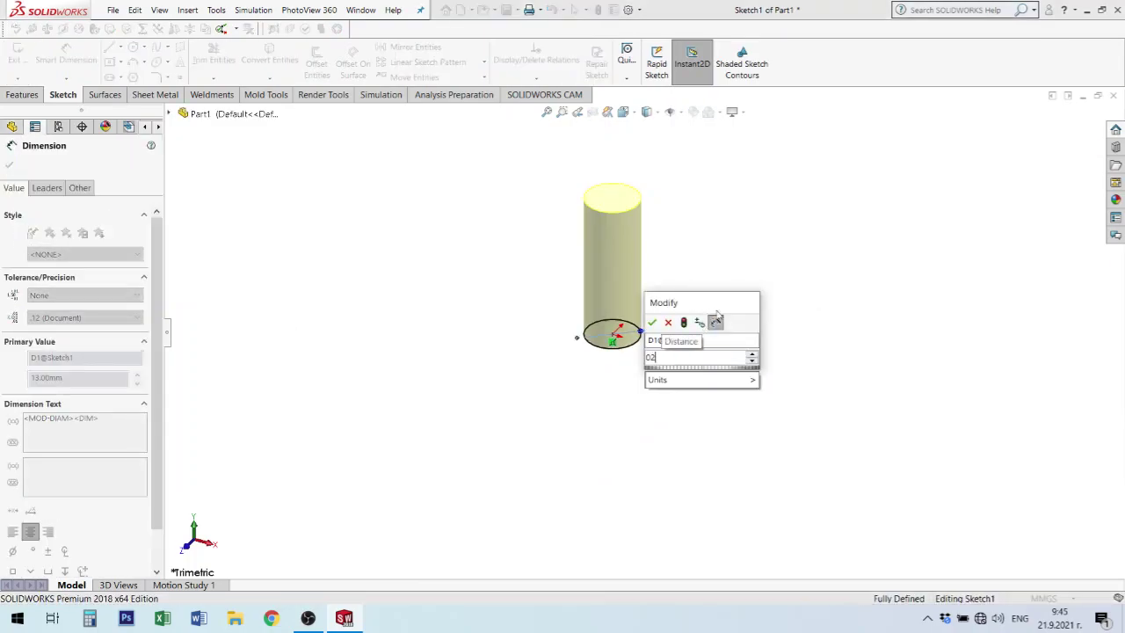
key(BackSpace)
key(BackSpace)
text(12)
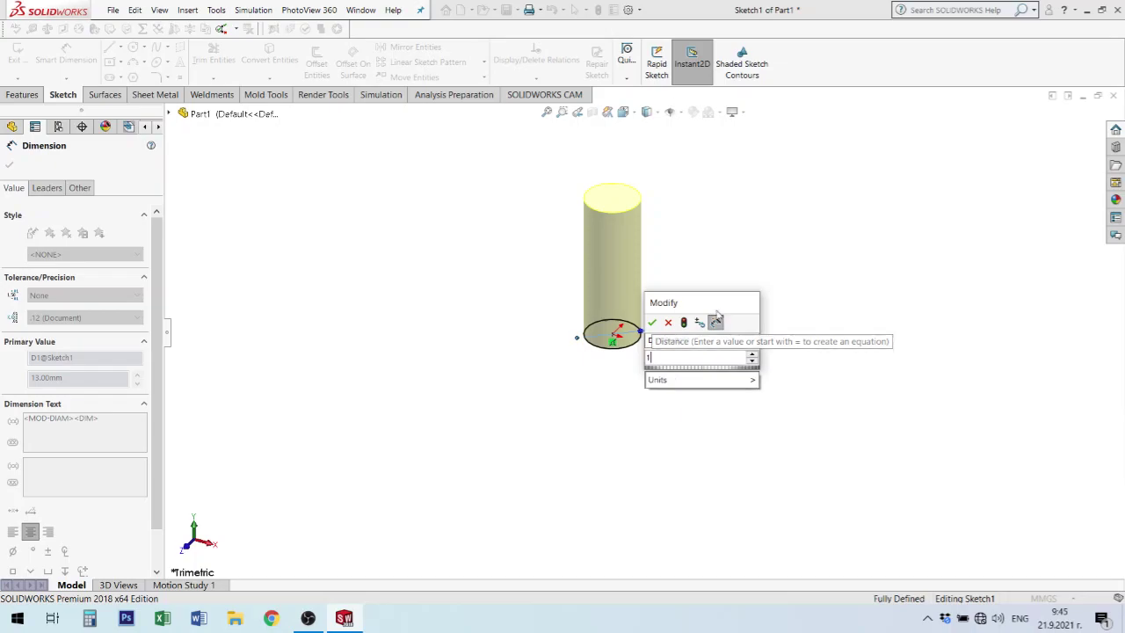
key(Return)
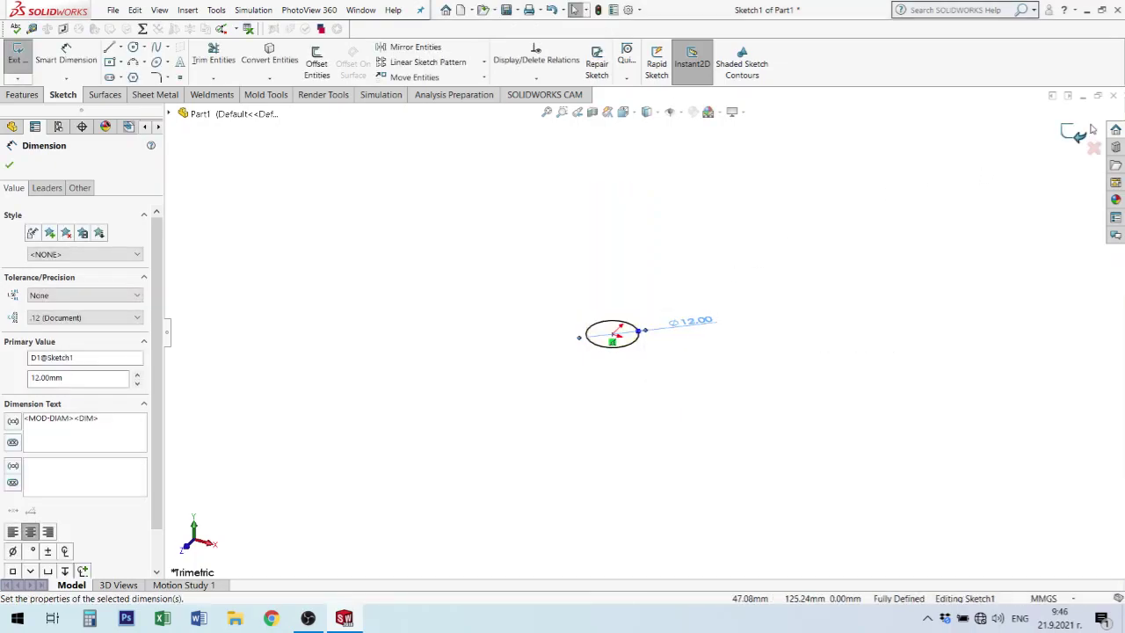
click(1075, 135)
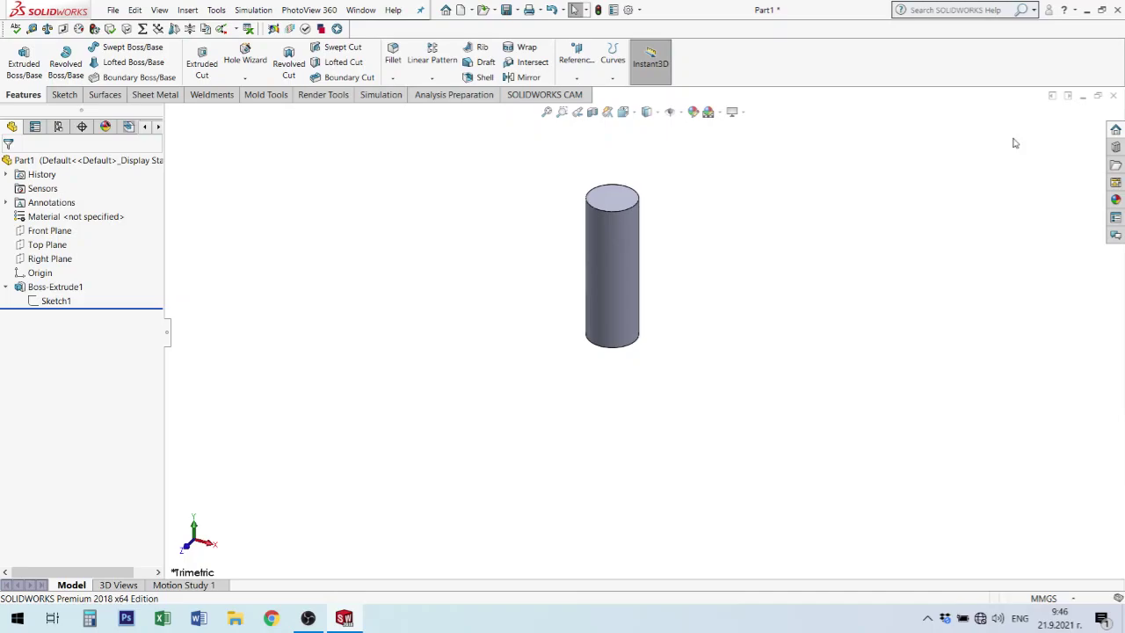
Edit Boss-Extrude1 to reduce its depth from 36 to 26 mm.
mouse_move(678, 261)
middle_down()
mouse_move(716, 192)
mouse_move(786, 199)
middle_up()
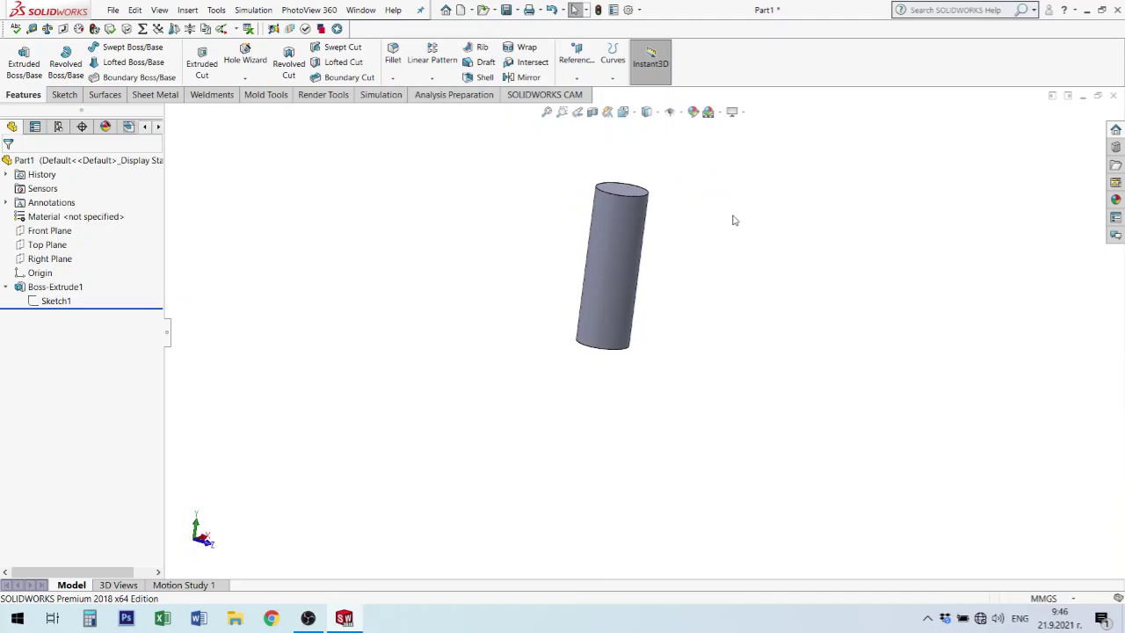
click(44, 287)
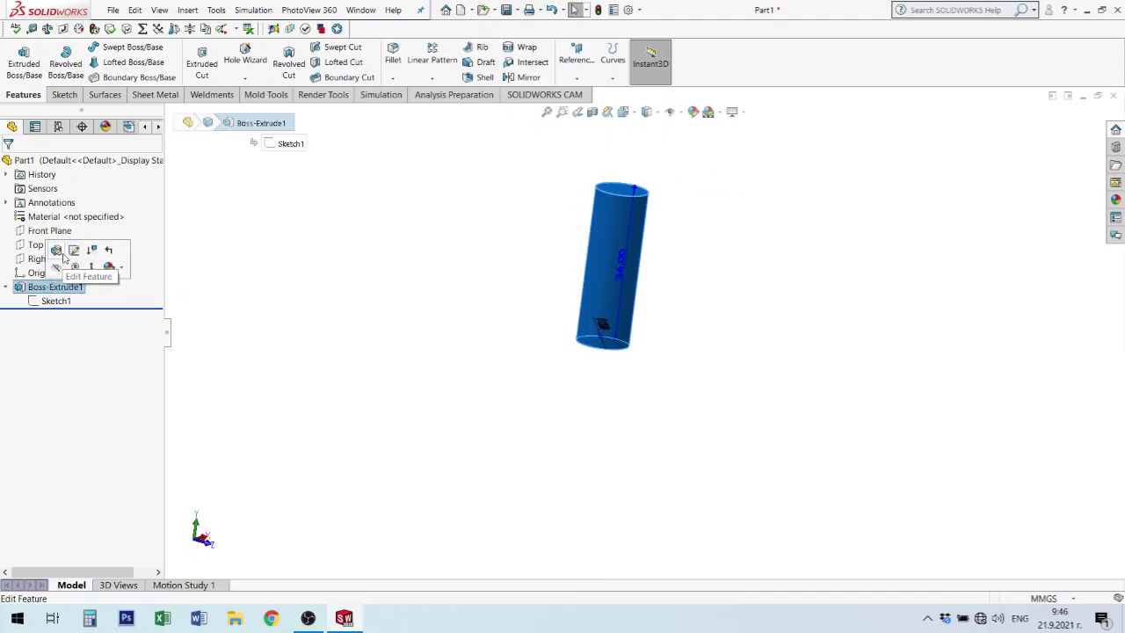
click(56, 250)
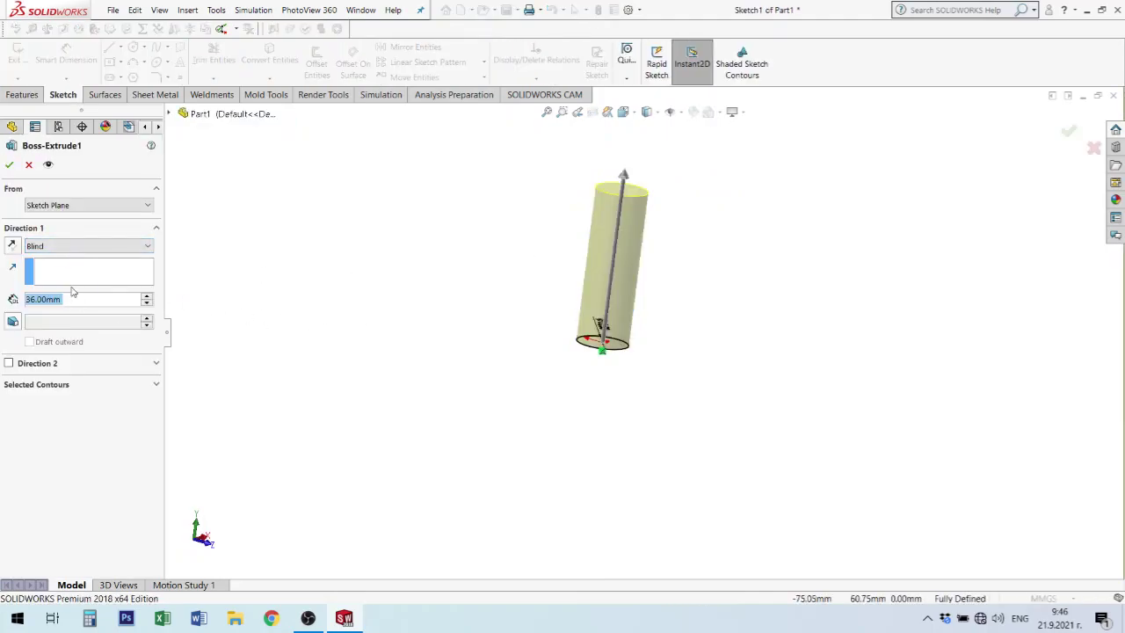
text(28)
key(Return)
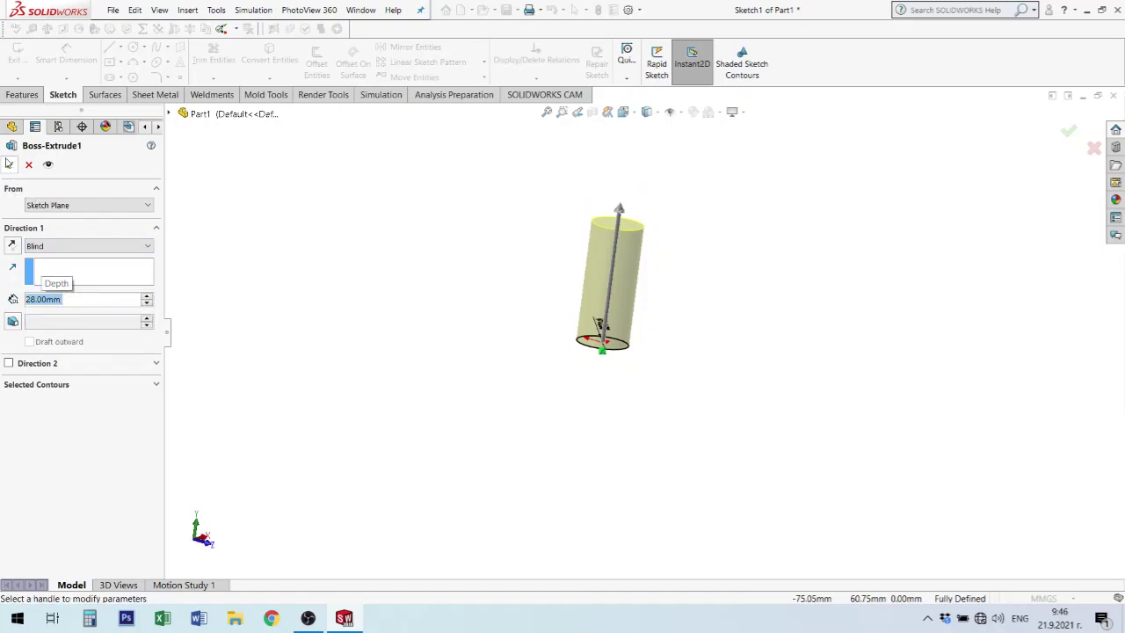
text(26)
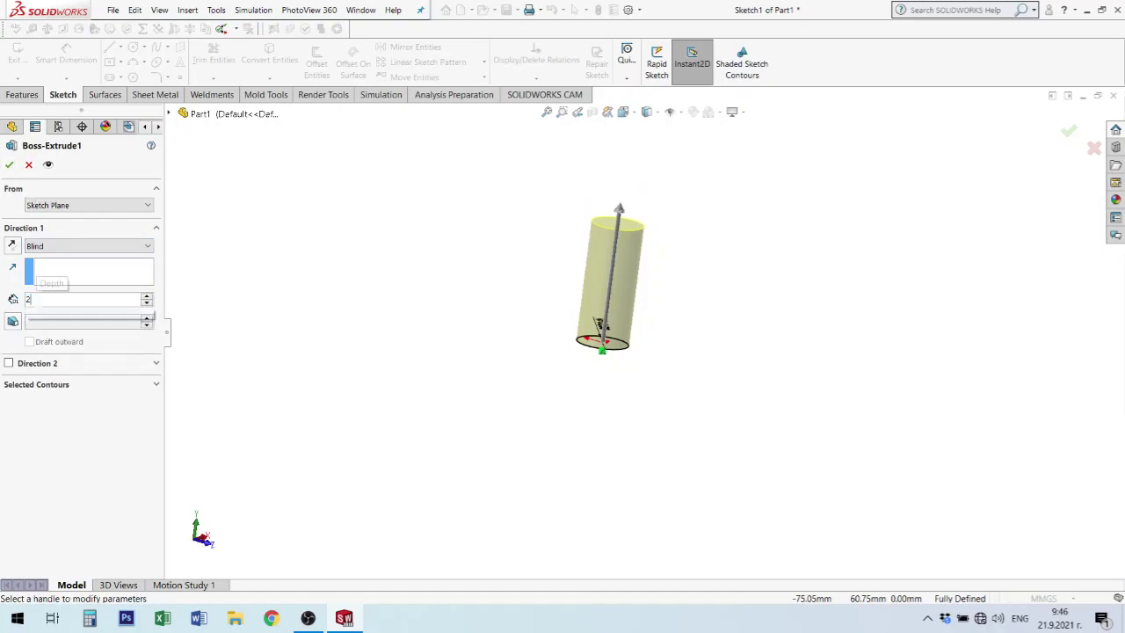
key(Return)
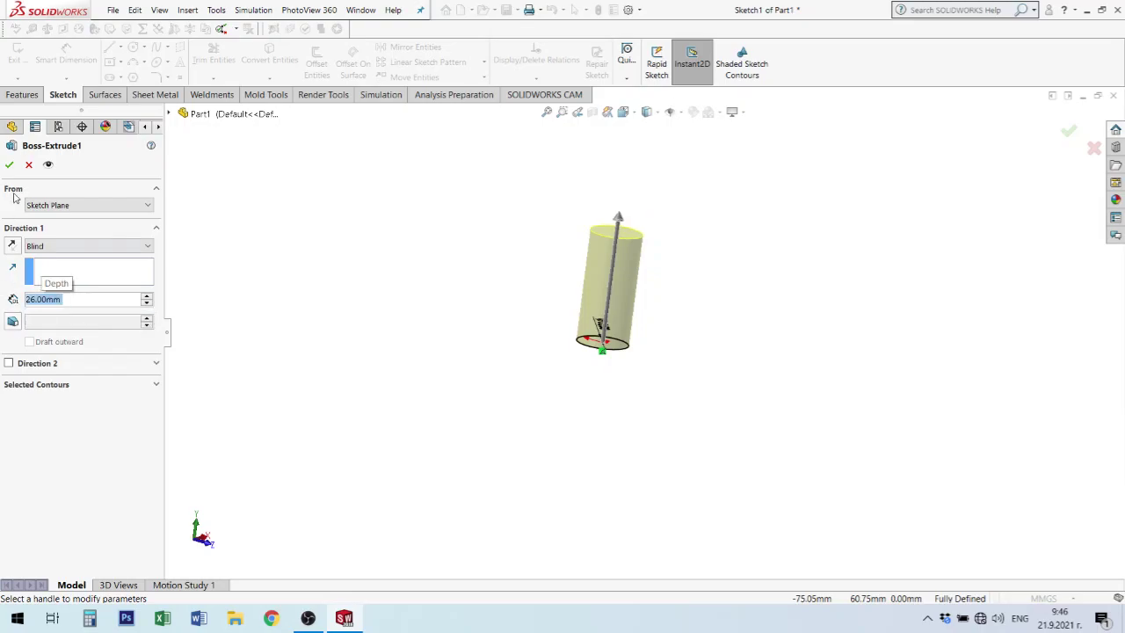
click(9, 165)
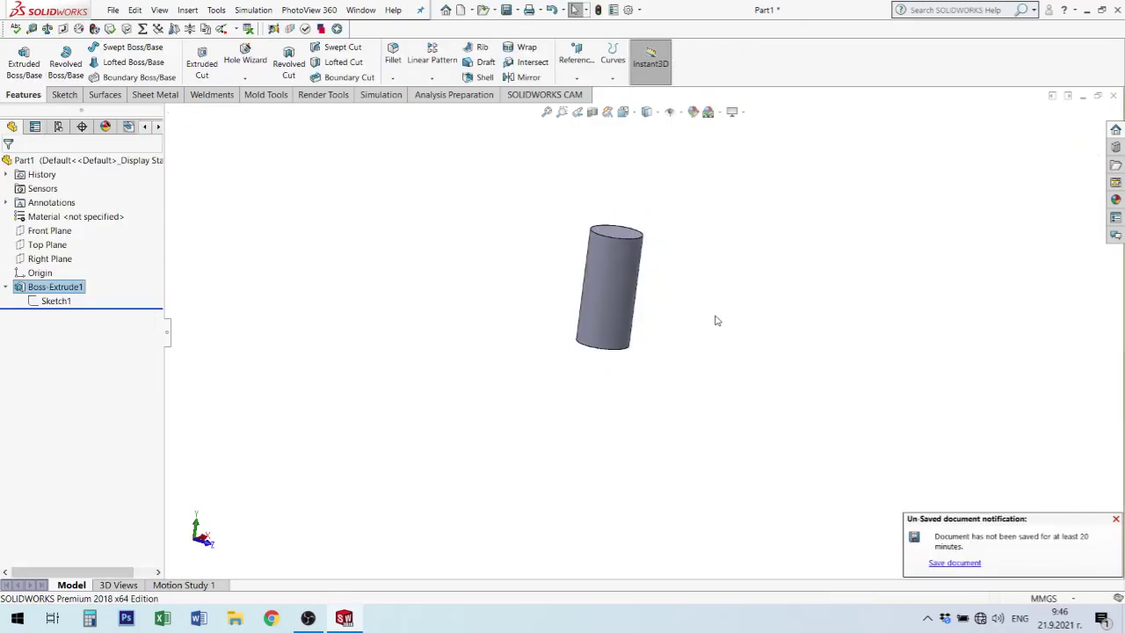
mouse_move(717, 321)
middle_down()
mouse_move(653, 311)
mouse_move(660, 269)
mouse_move(638, 334)
mouse_move(652, 359)
middle_up()
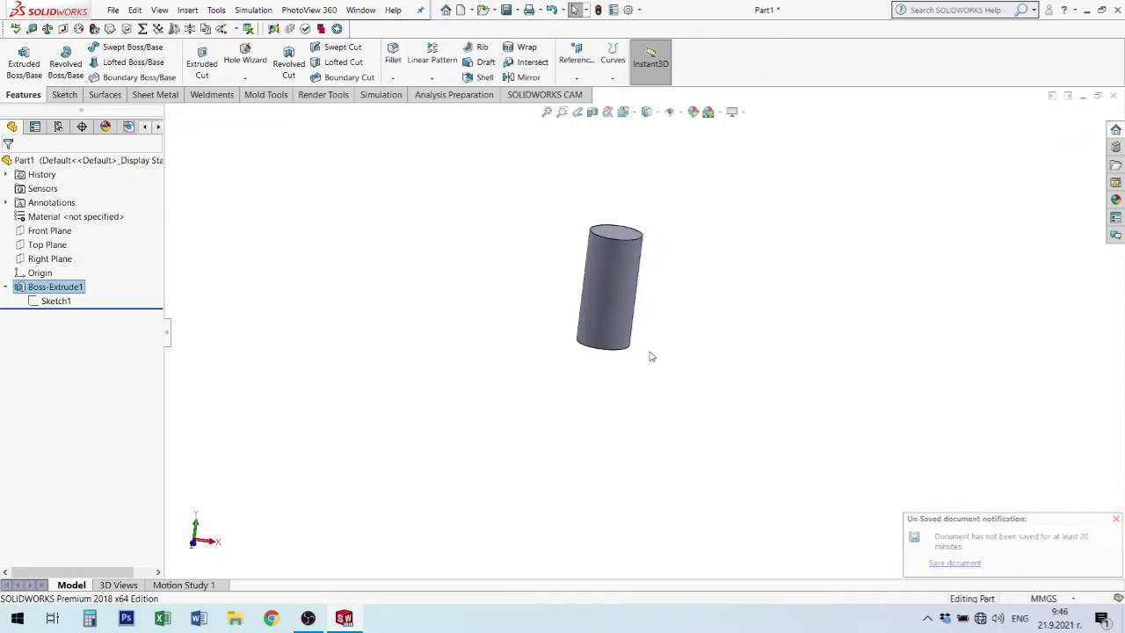
Start a new sketch on the cylinder's top face.
middle_drag(595, 290, 578, 364)
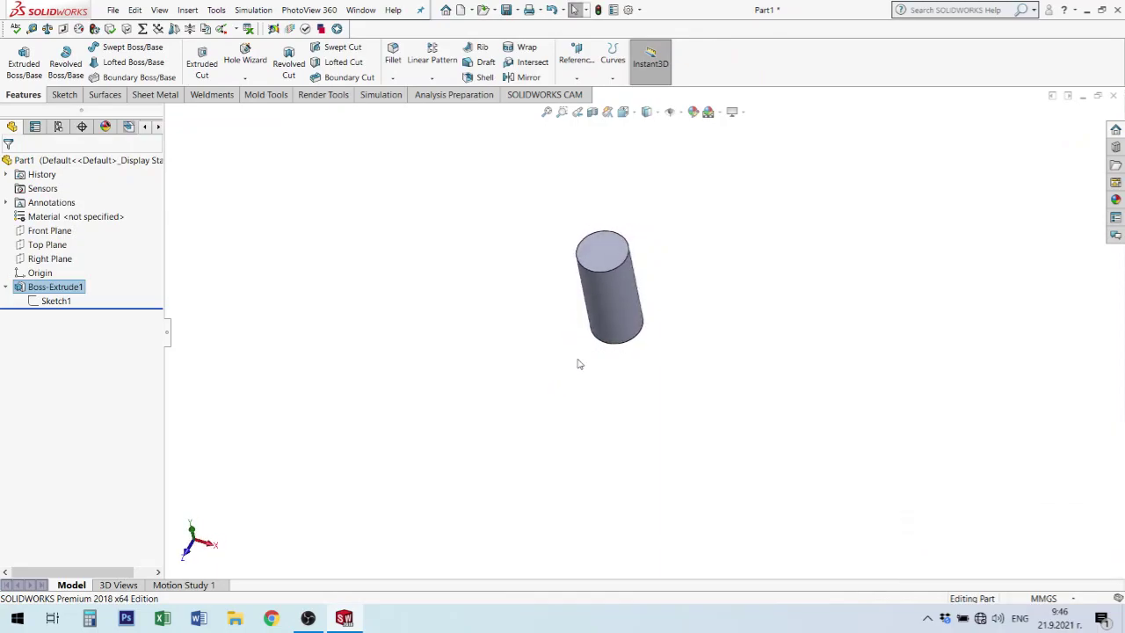
click(603, 251)
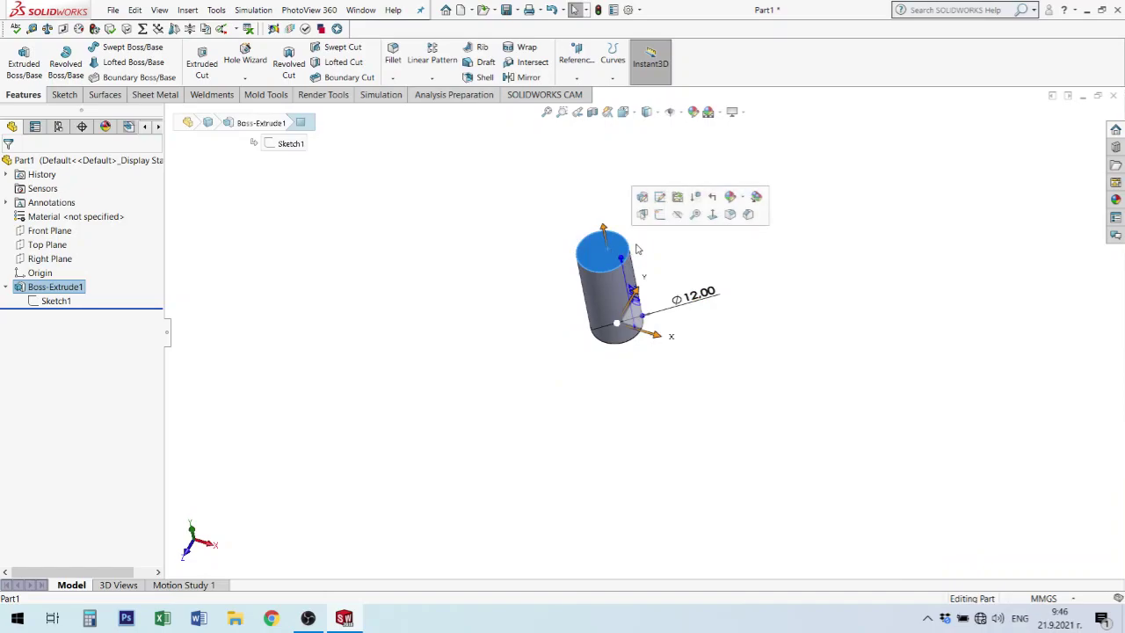
click(528, 263)
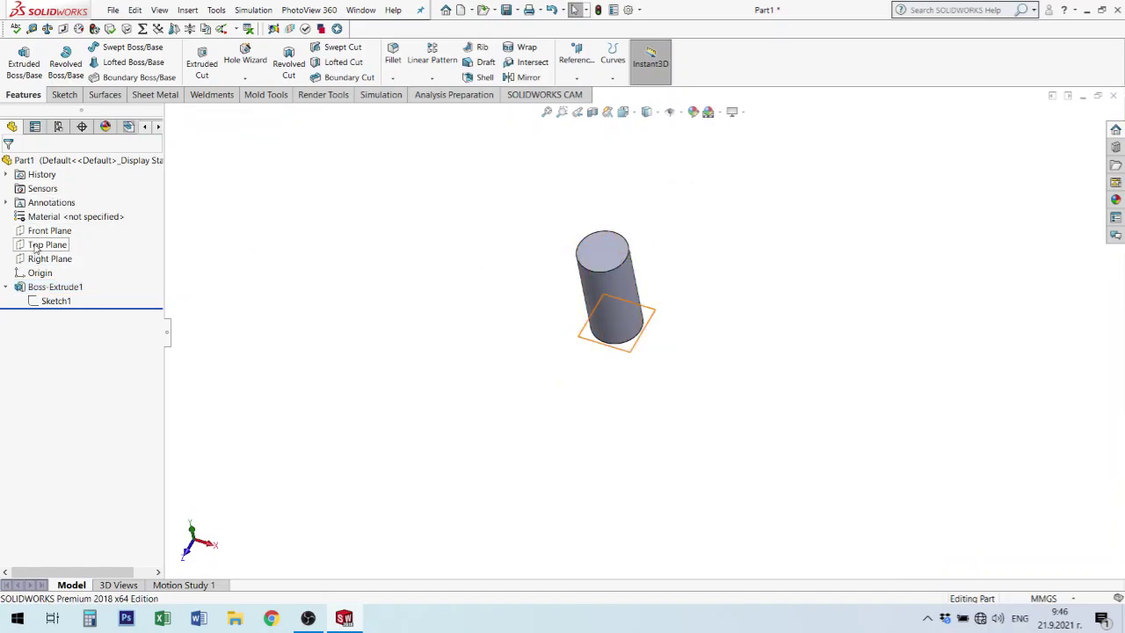
click(605, 266)
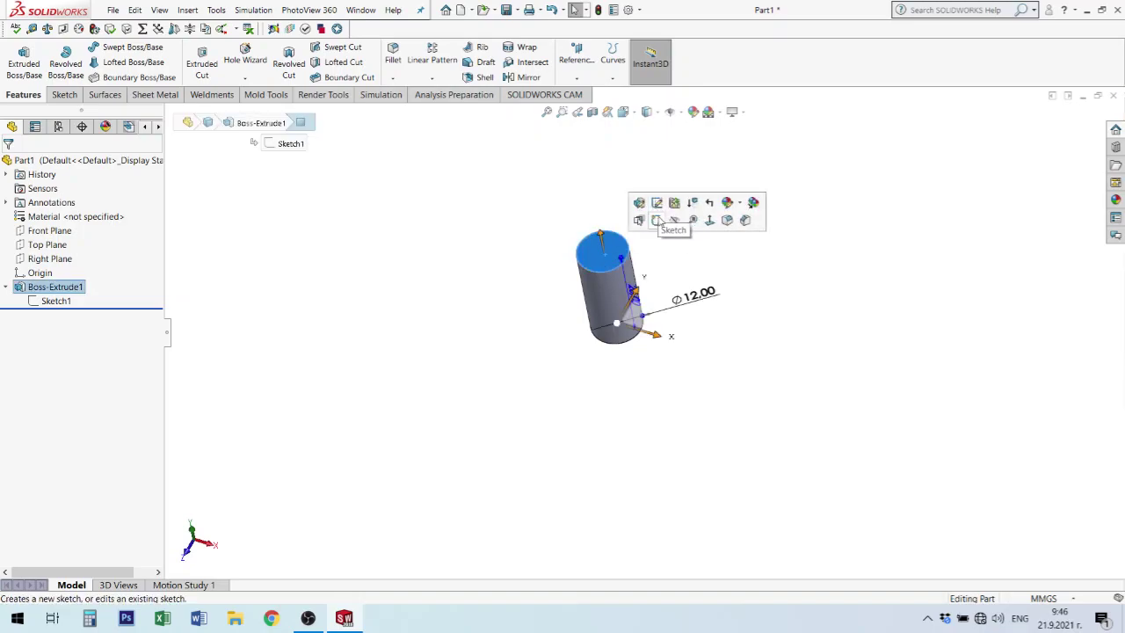
click(658, 220)
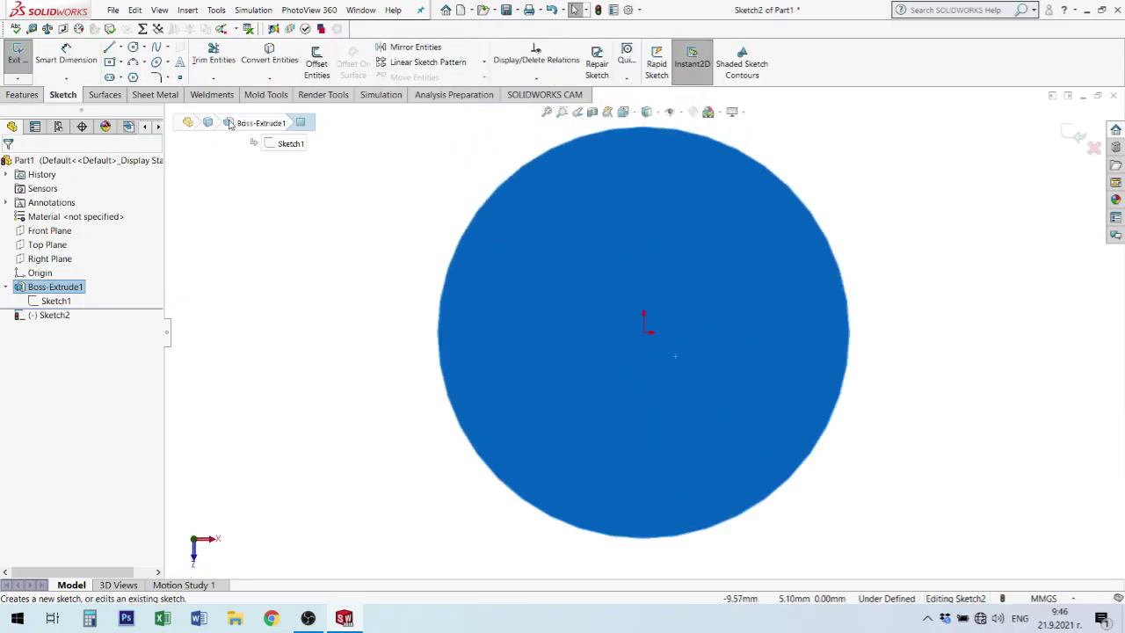
Draw two concentric circles centred on the sketch origin.
click(132, 47)
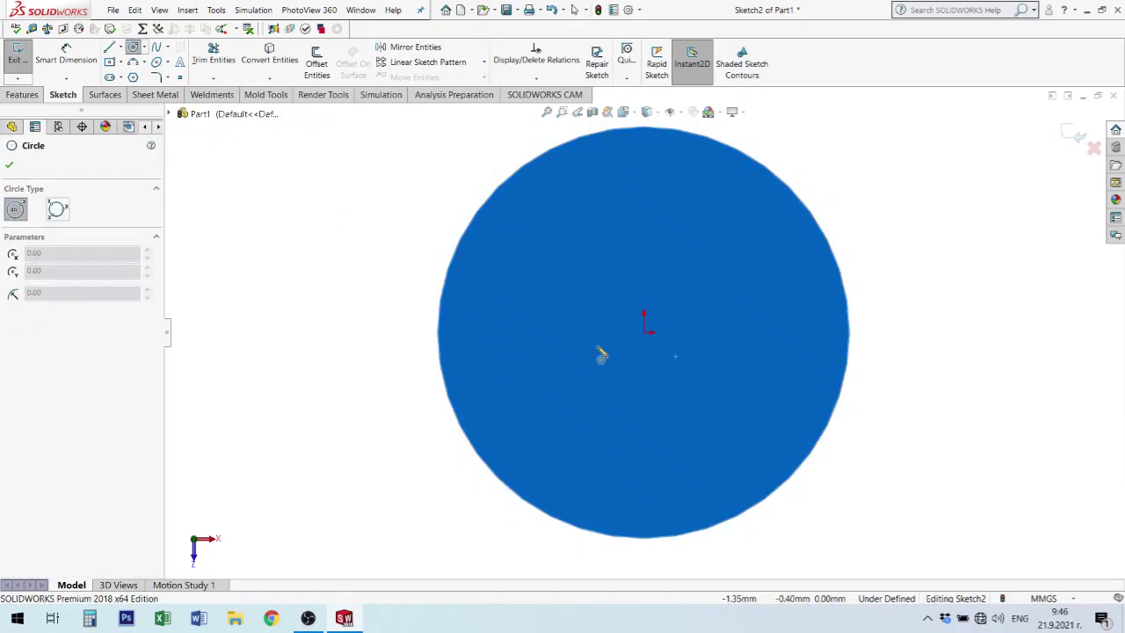
click(645, 331)
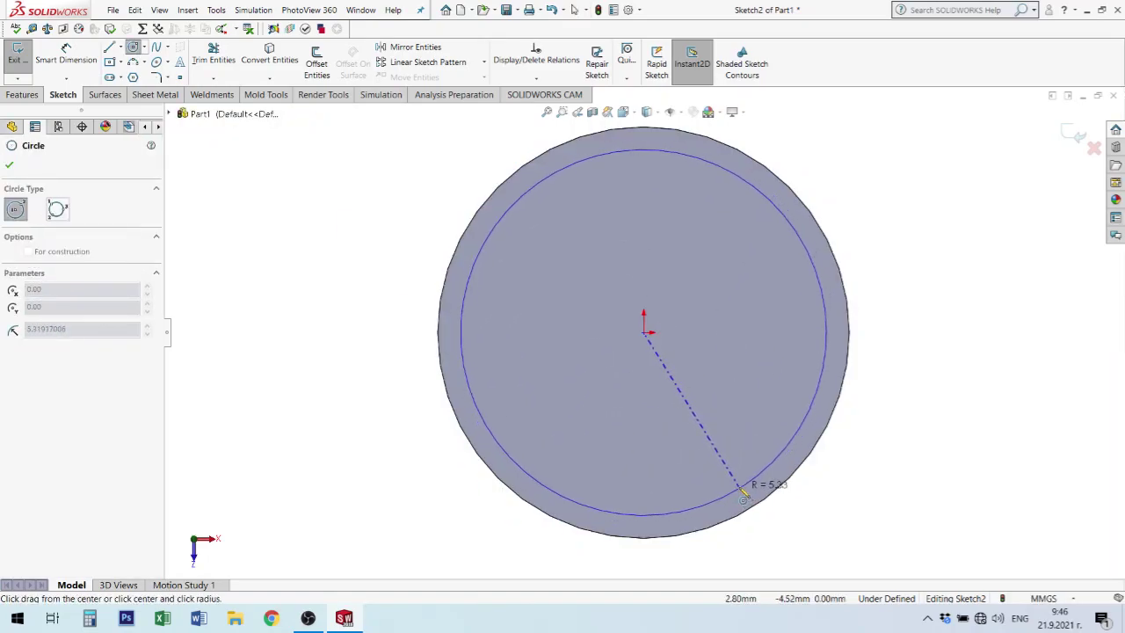
click(741, 494)
click(645, 334)
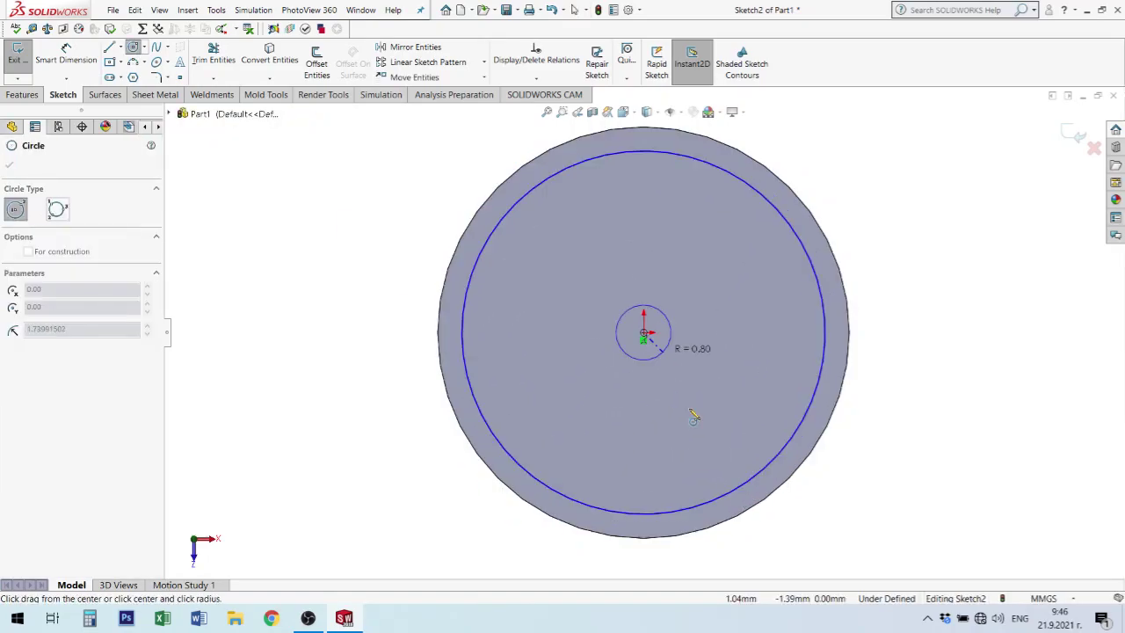
click(743, 464)
Dimension the outer circle at Ø10 mm and the gap between the circles at 1 mm.
click(66, 54)
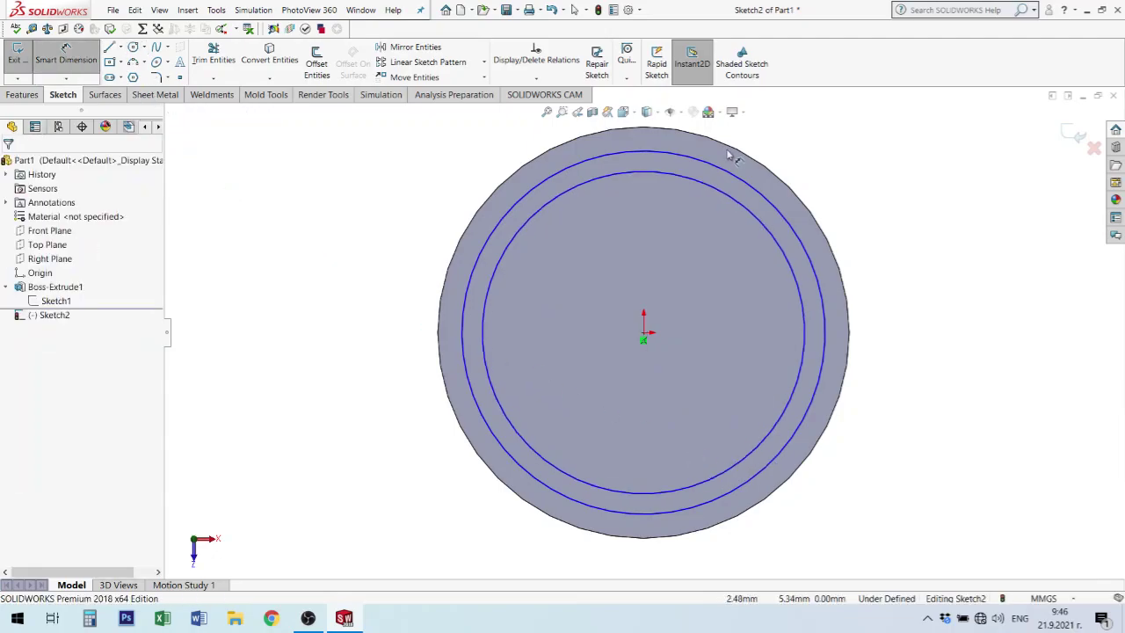
click(778, 208)
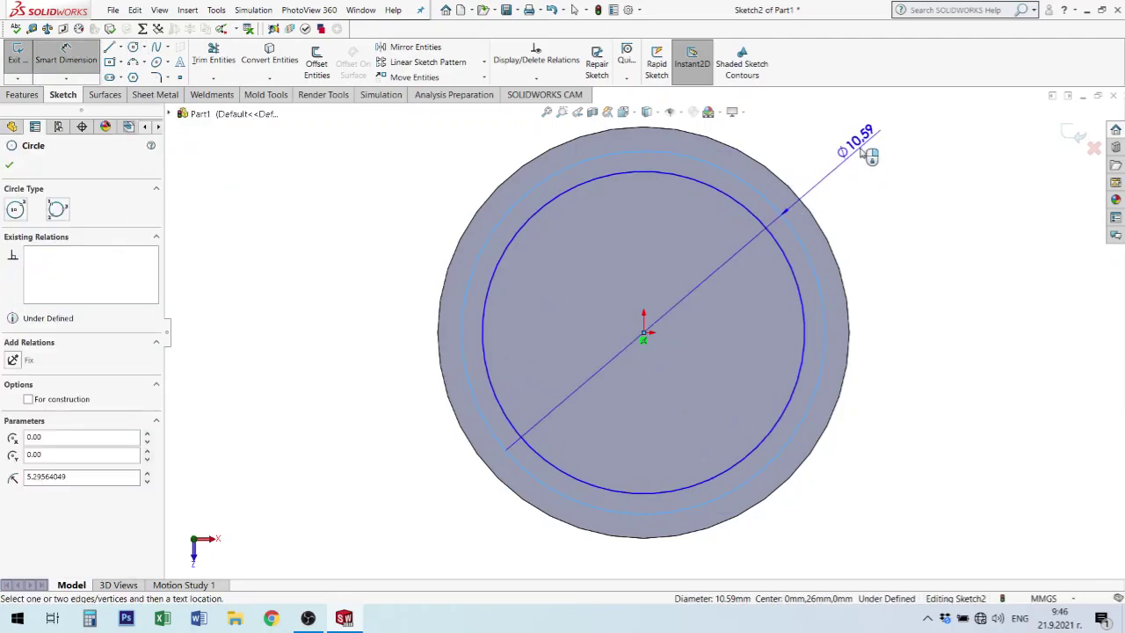
click(873, 151)
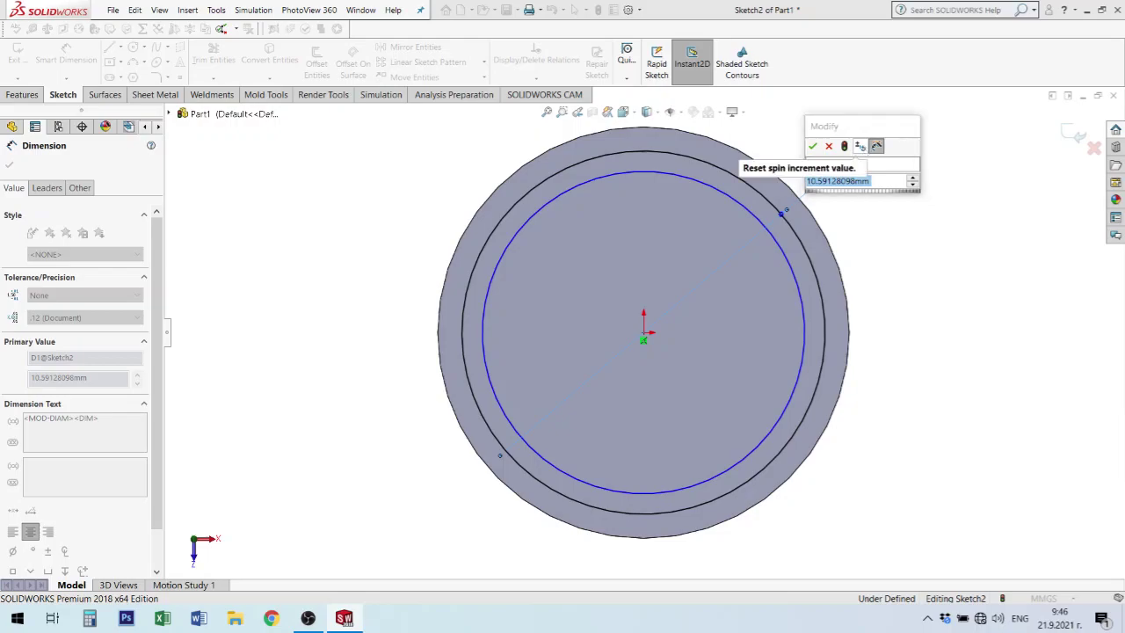
text(10)
key(Return)
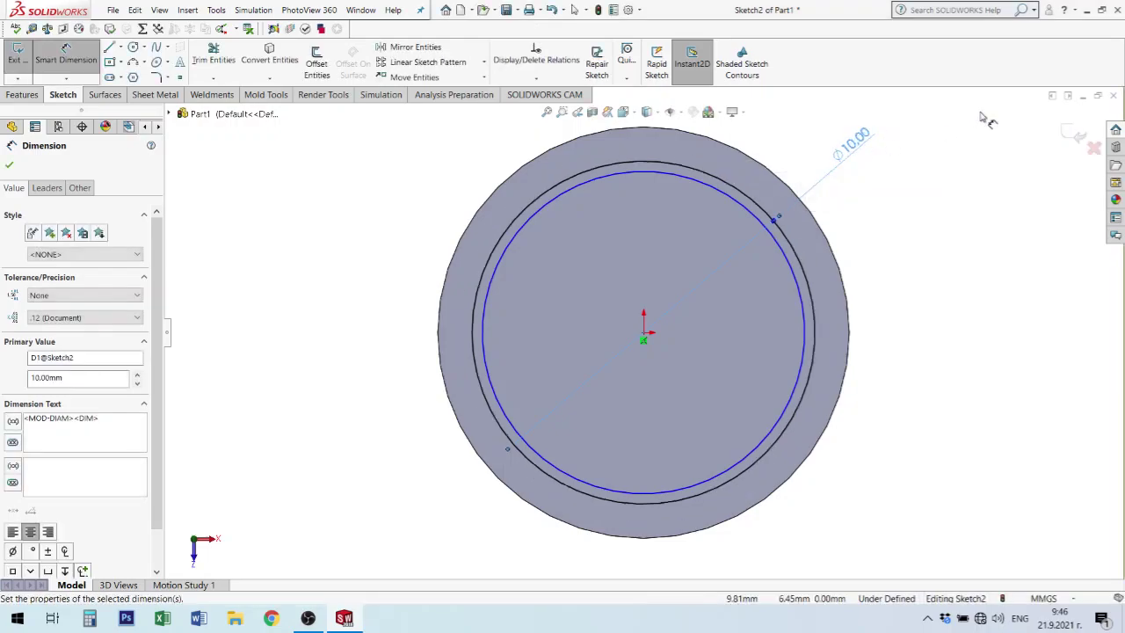
click(785, 253)
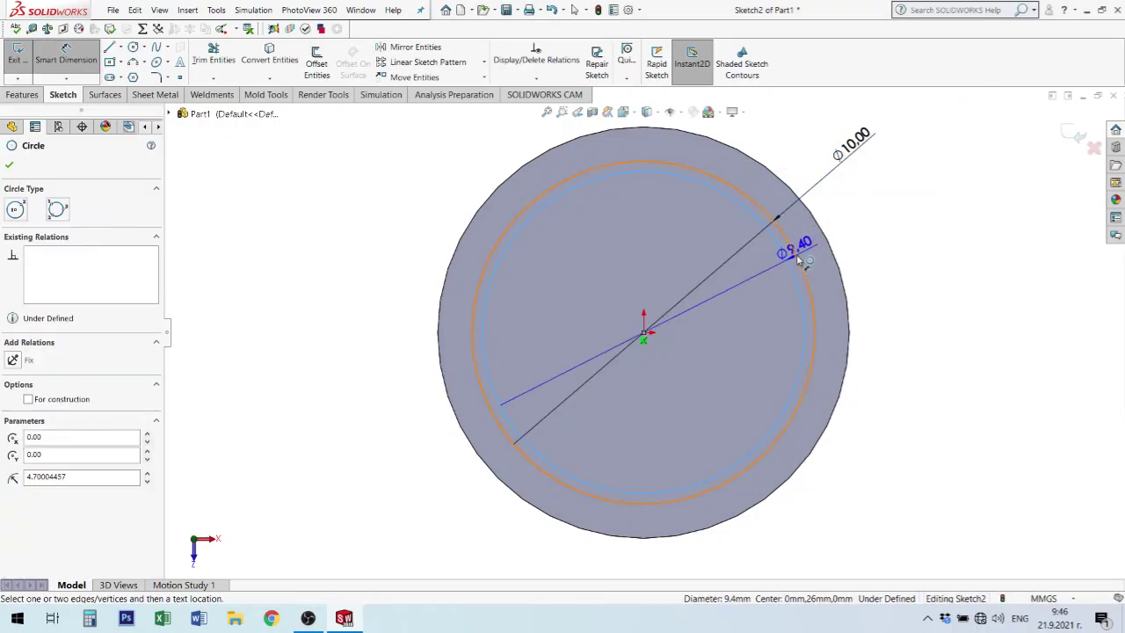
click(798, 249)
click(935, 222)
text(1)
key(Return)
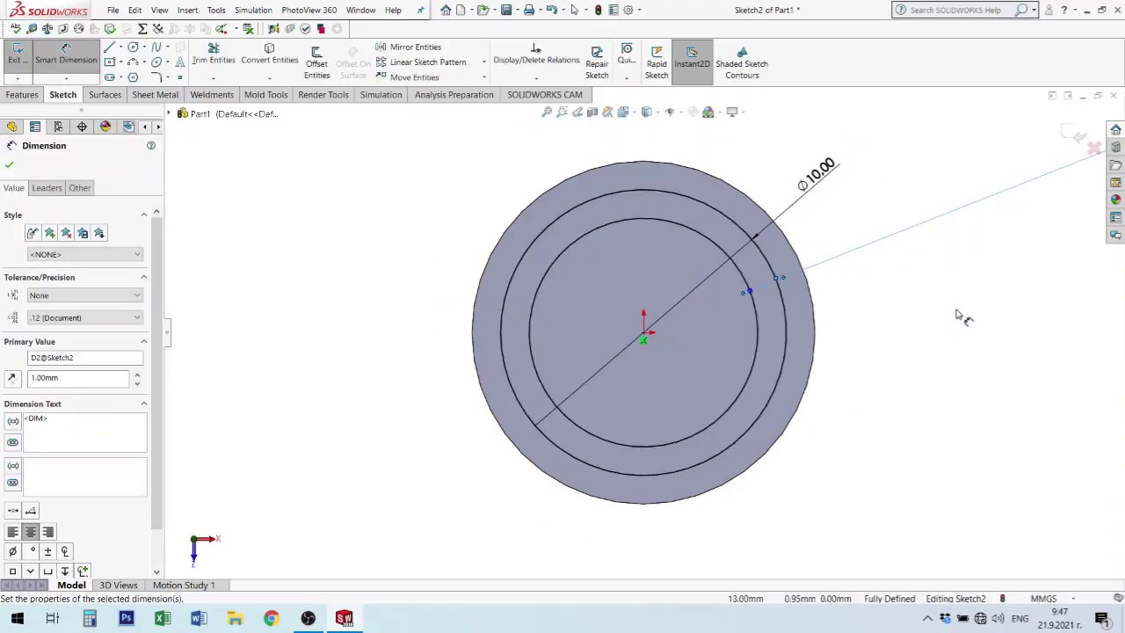
Change the gap dimension from 1.00 to 0.50 mm and orbit to view the cylinder.
key(z)
drag(1024, 180, 884, 230)
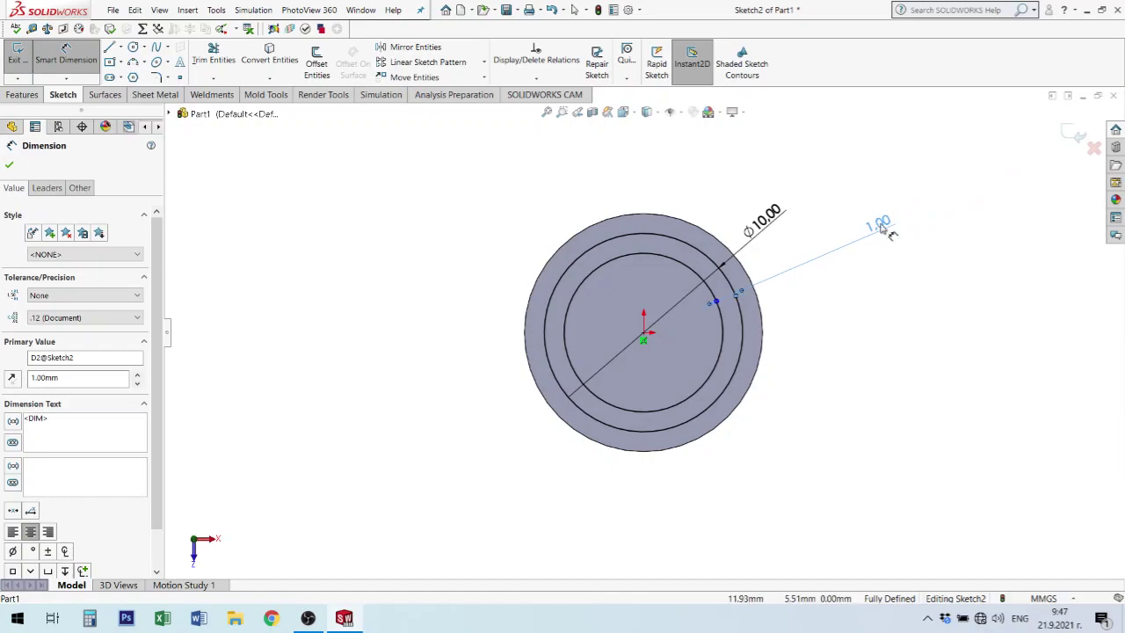
key(Escape)
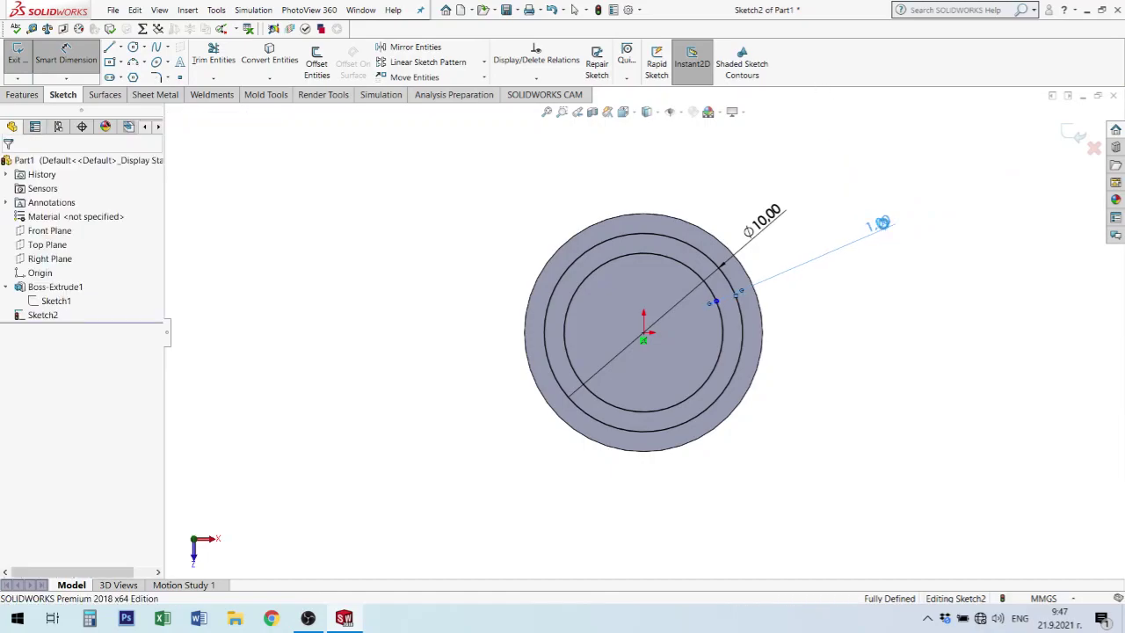
double_click(882, 223)
text(5)
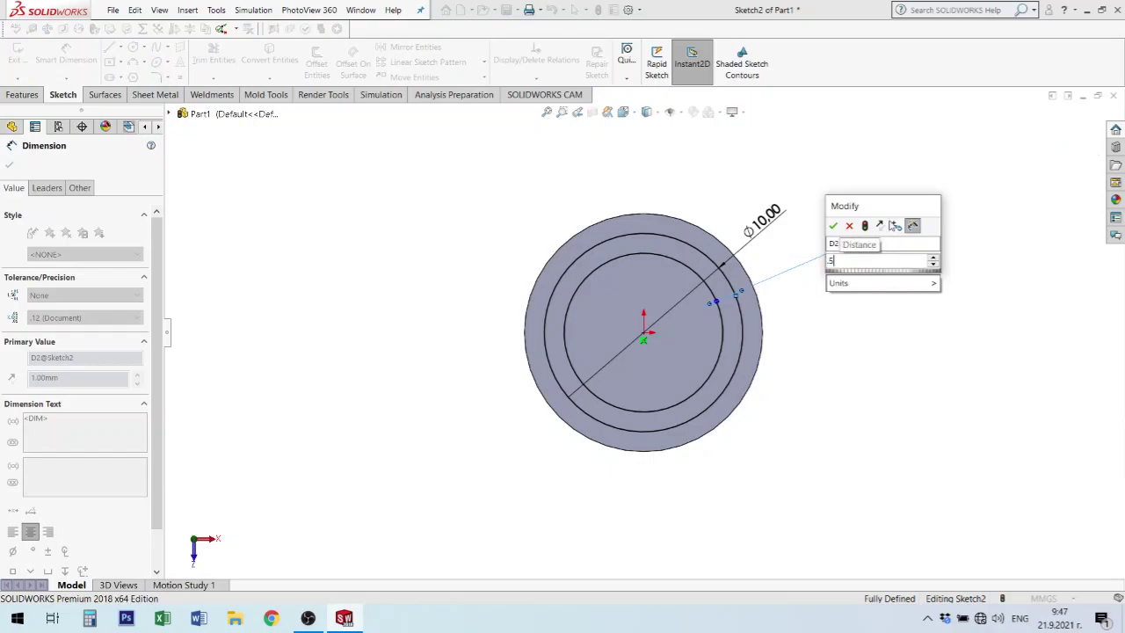
key(Return)
key(Escape)
middle_drag(673, 360, 671, 257)
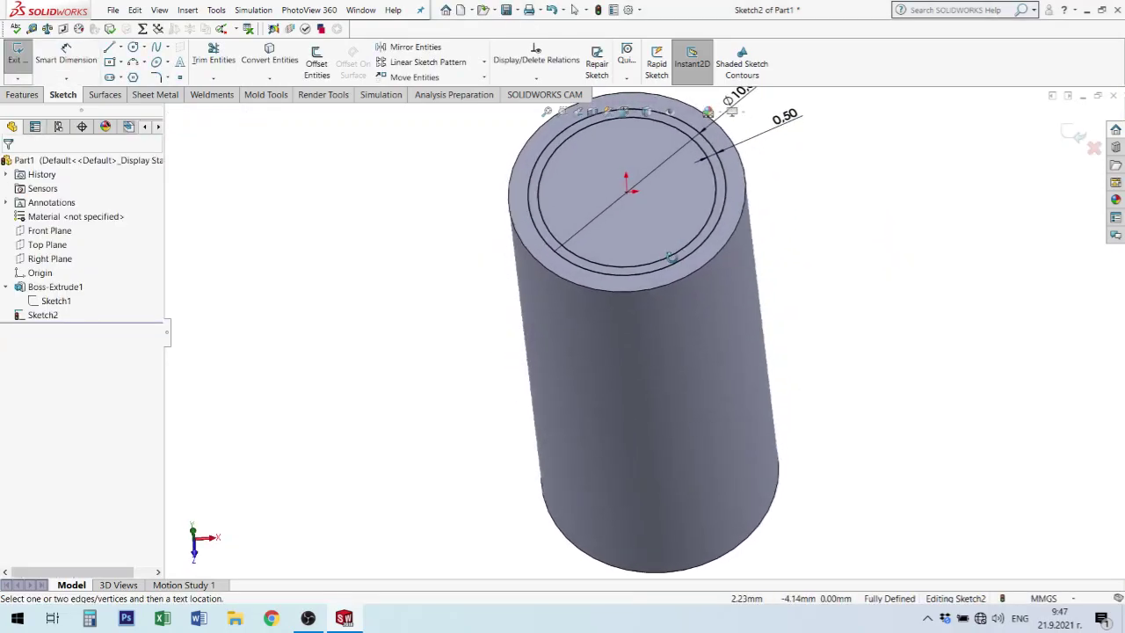
Extrude-cut Sketch2's 0.50 mm ring 5 mm deep (Blind) into the cylinder's top face.
click(22, 94)
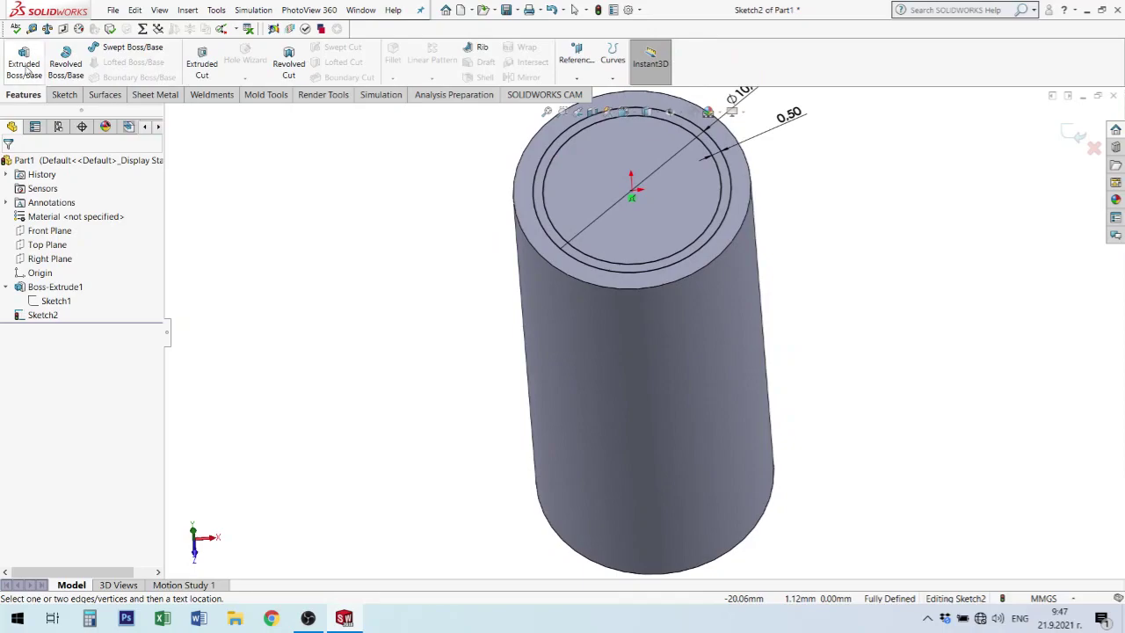
click(203, 69)
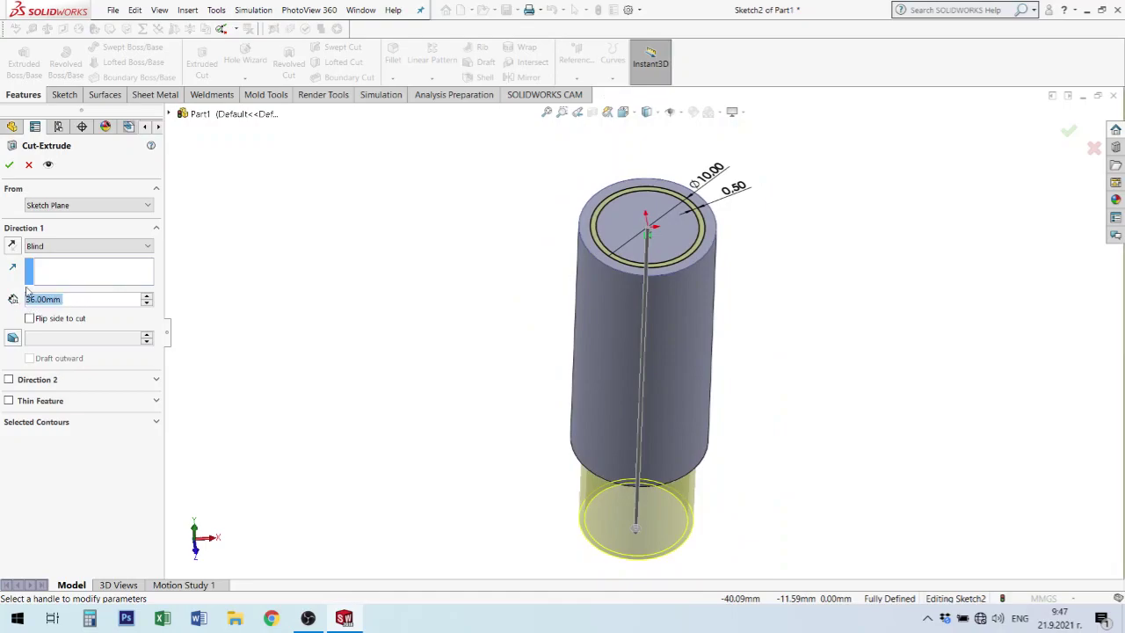
text(5)
key(Return)
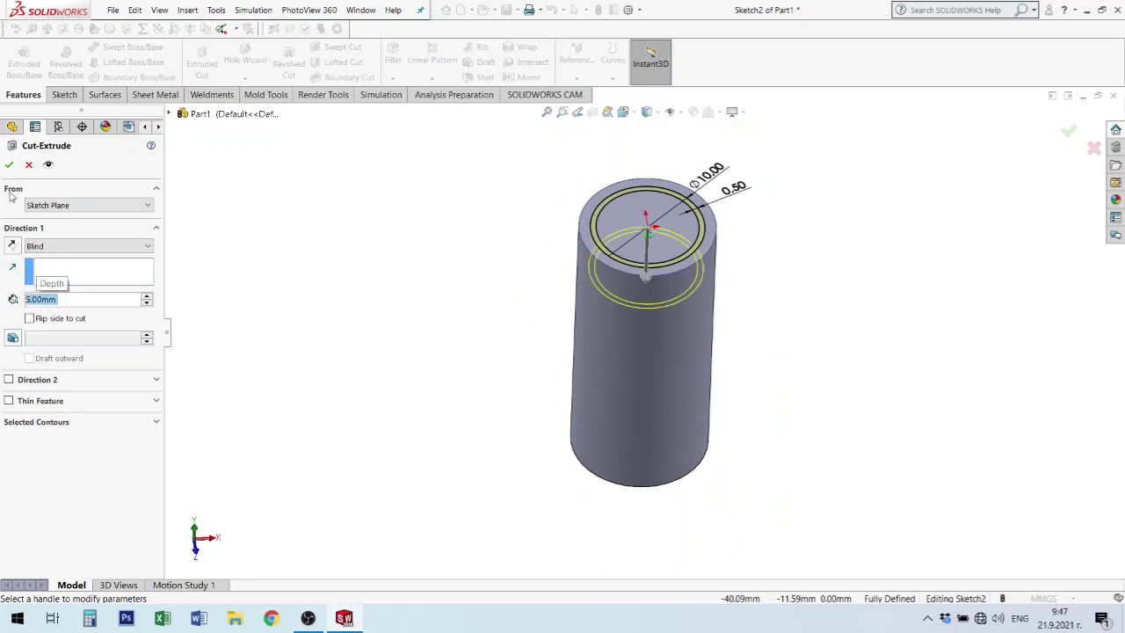
click(10, 164)
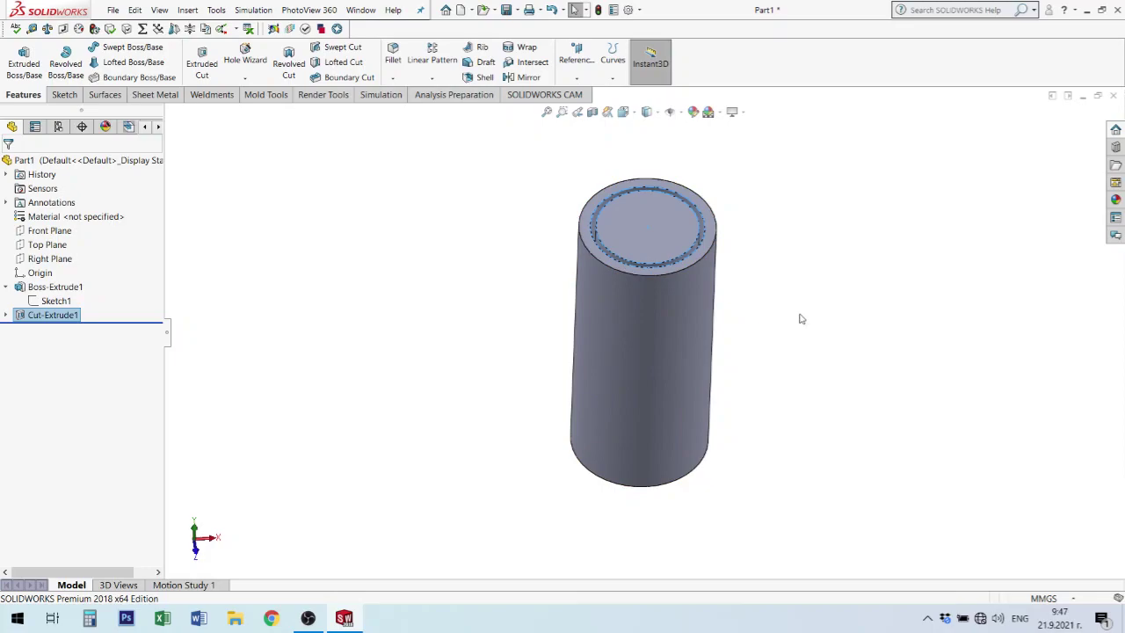
mouse_move(741, 346)
middle_down()
mouse_move(741, 396)
mouse_move(678, 395)
mouse_move(452, 236)
mouse_move(502, 244)
middle_up()
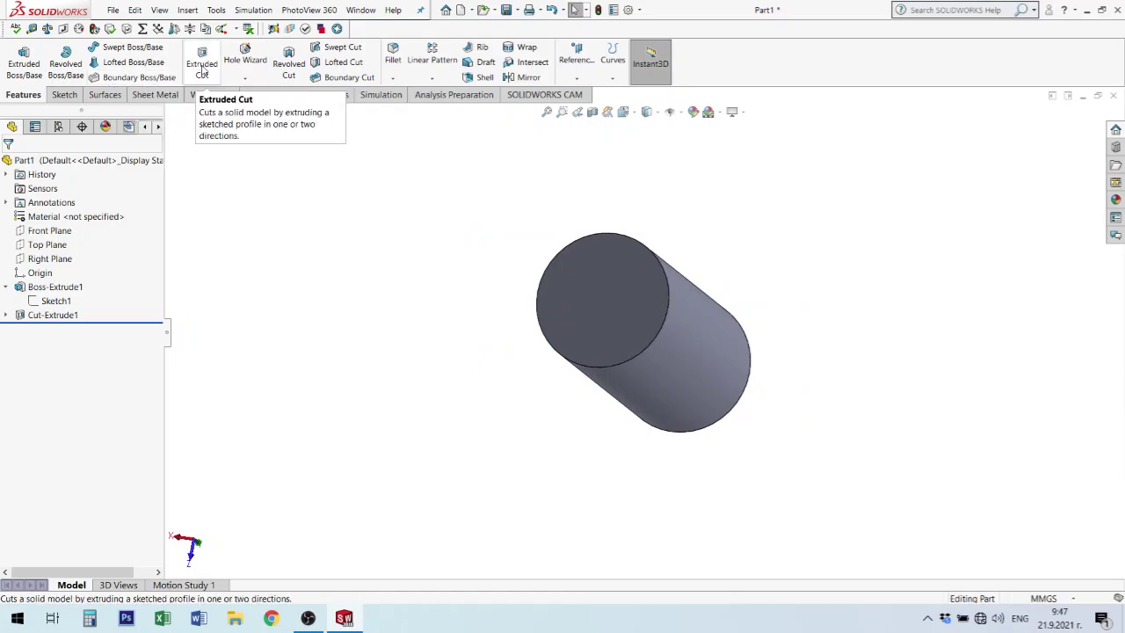
Shell the cylinder with a 0.3 mm wall, removing one end face to leave an open tube.
click(481, 80)
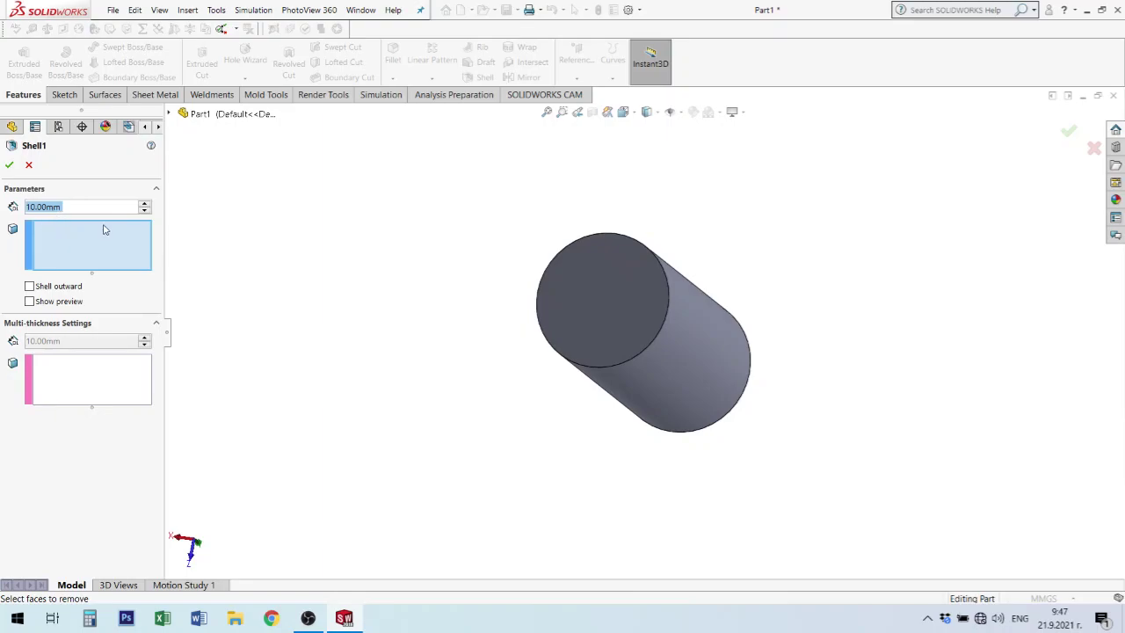
text(.)
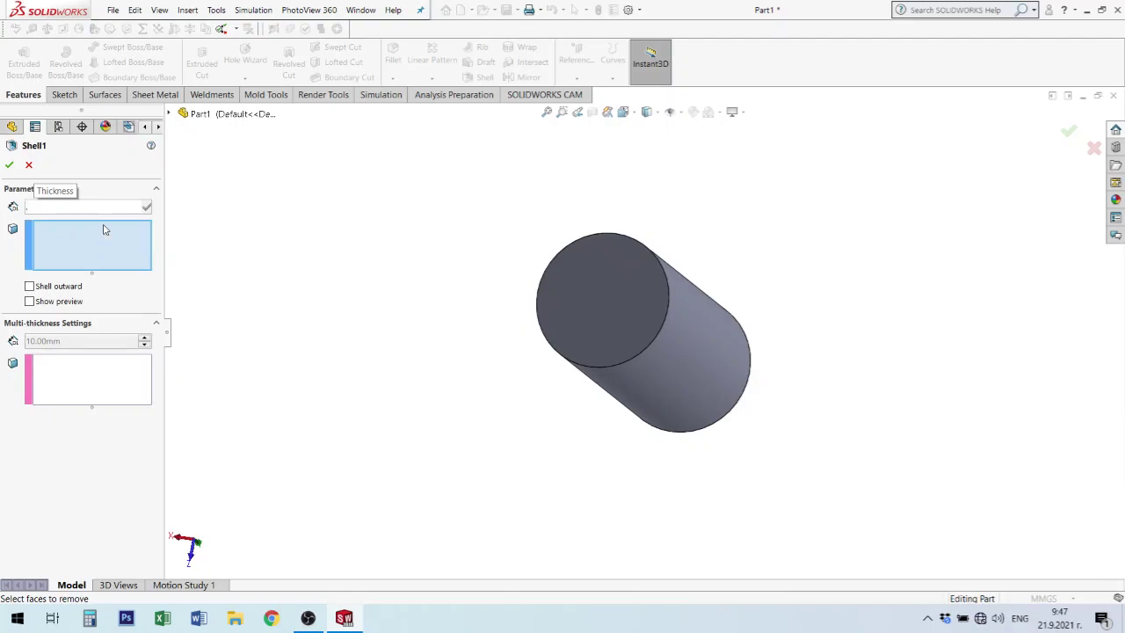
text(3)
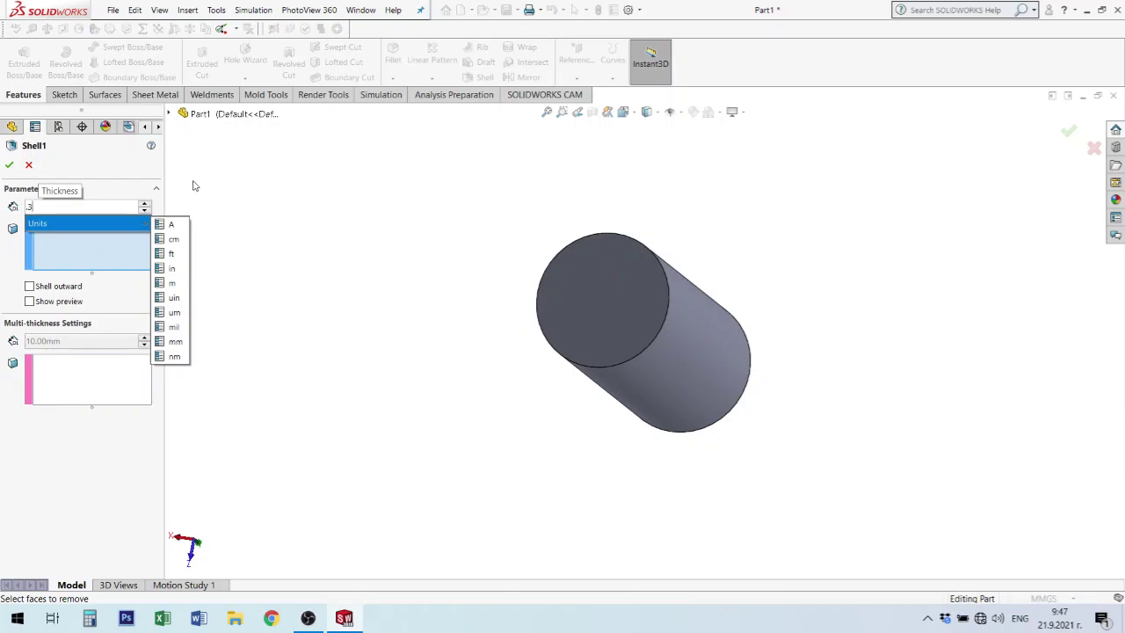
click(98, 253)
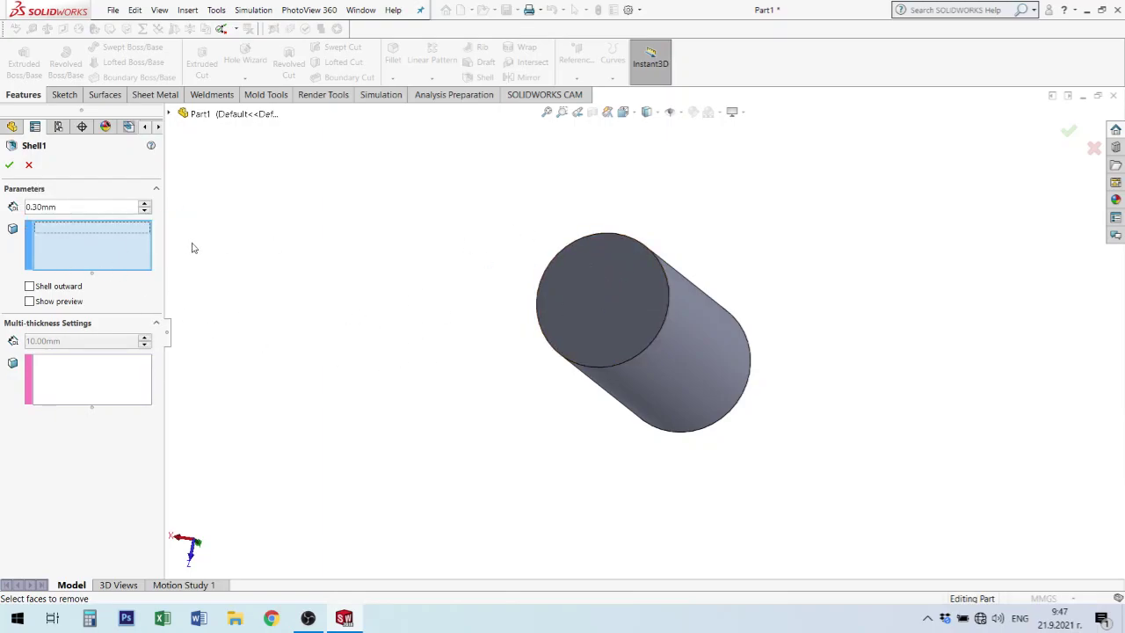
click(588, 294)
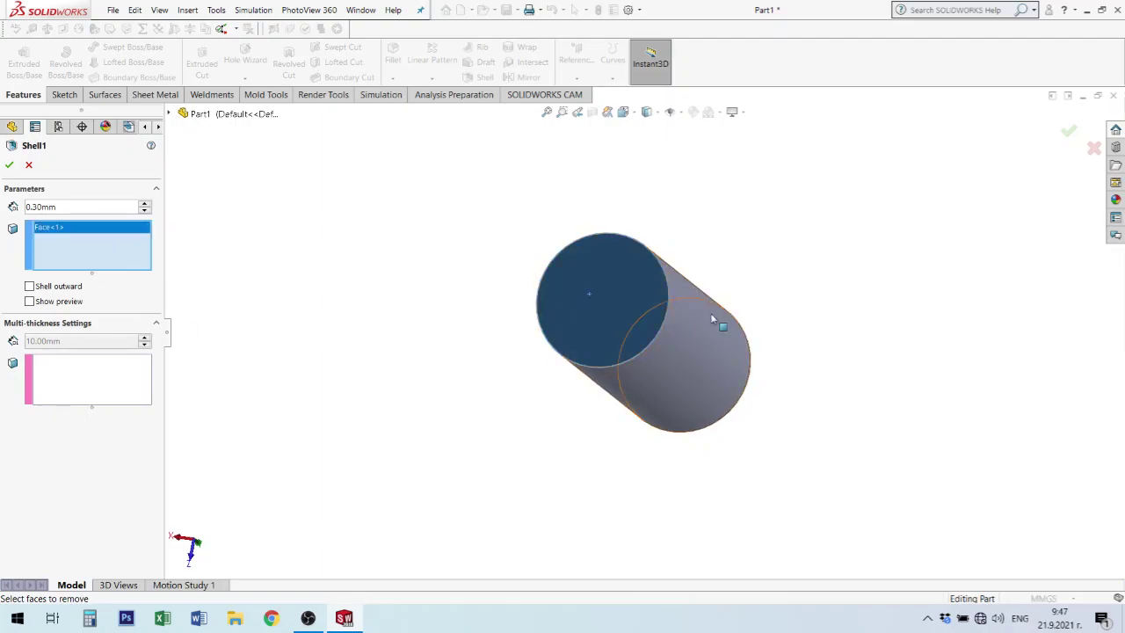
click(9, 166)
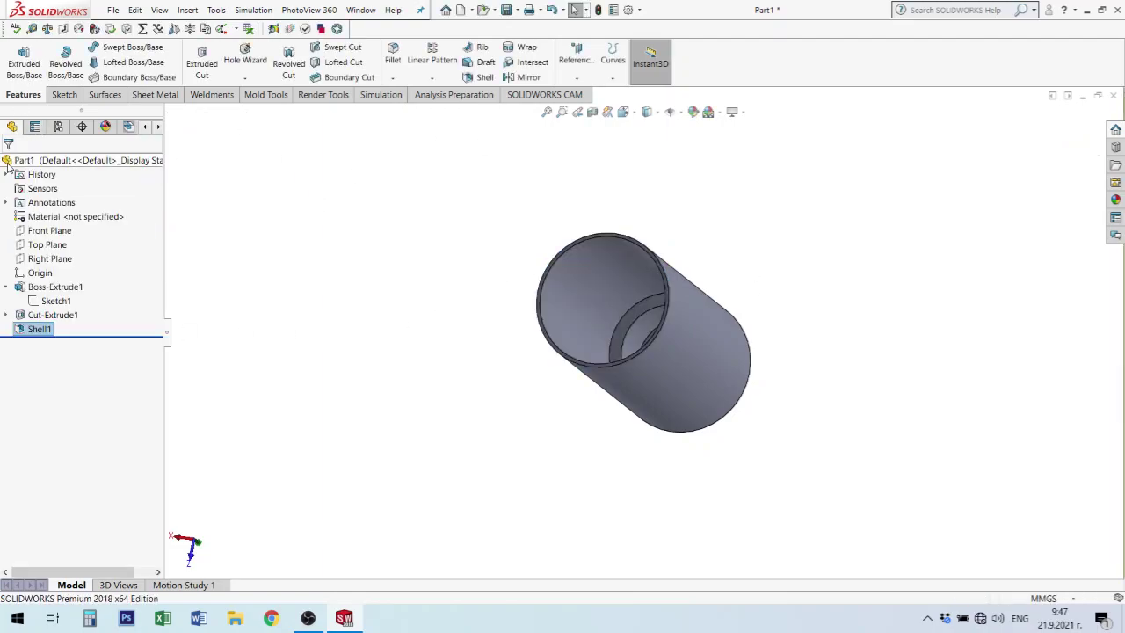
mouse_move(474, 369)
middle_down()
mouse_move(391, 344)
mouse_move(226, 261)
mouse_move(176, 291)
mouse_move(362, 344)
mouse_move(359, 389)
middle_up()
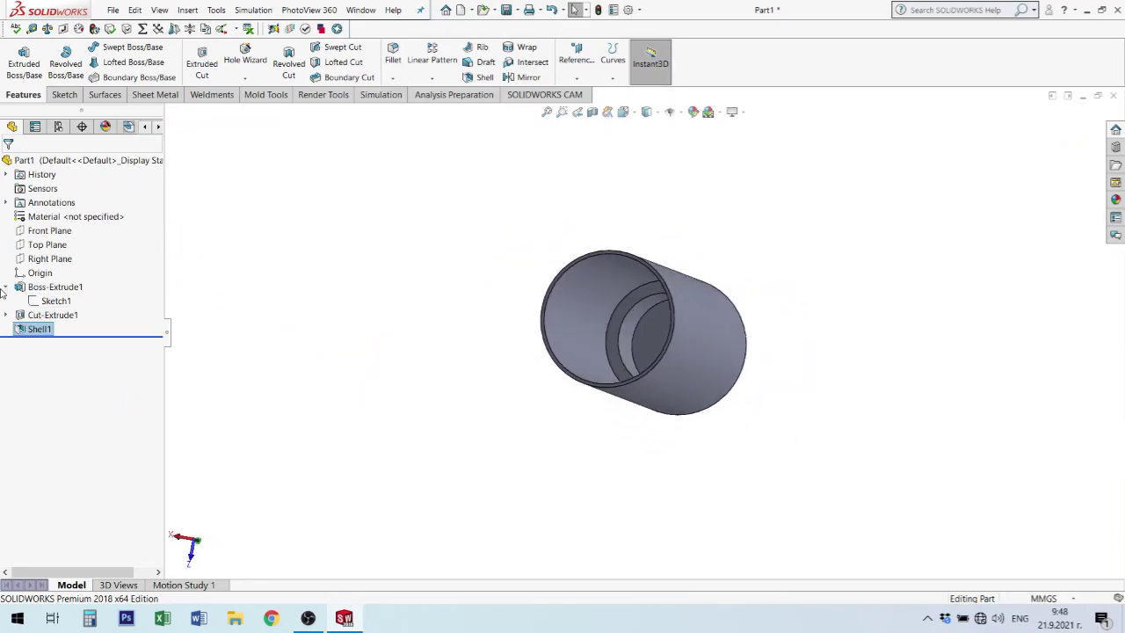
Open Sketch1 under Boss-Extrude1 for editing from the feature tree.
click(36, 318)
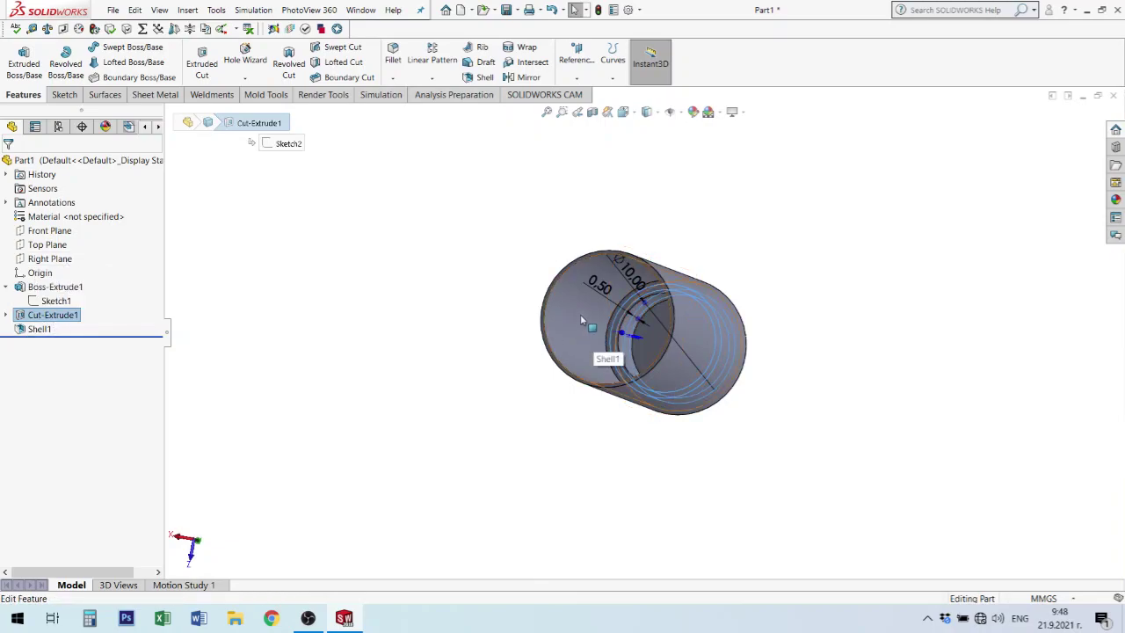
click(35, 330)
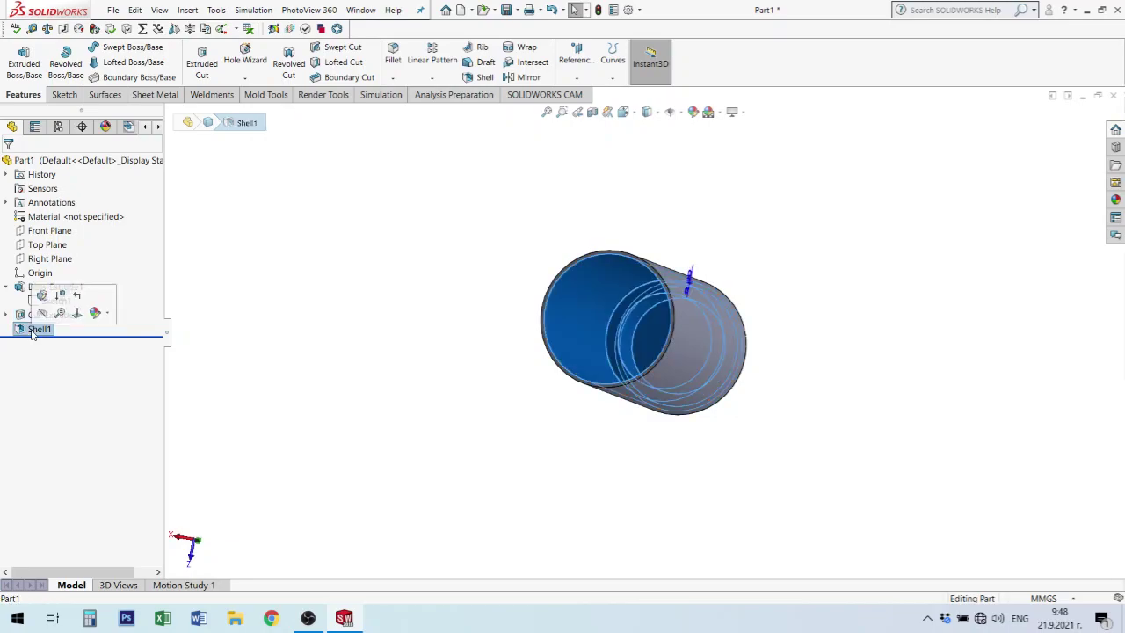
click(53, 288)
click(55, 300)
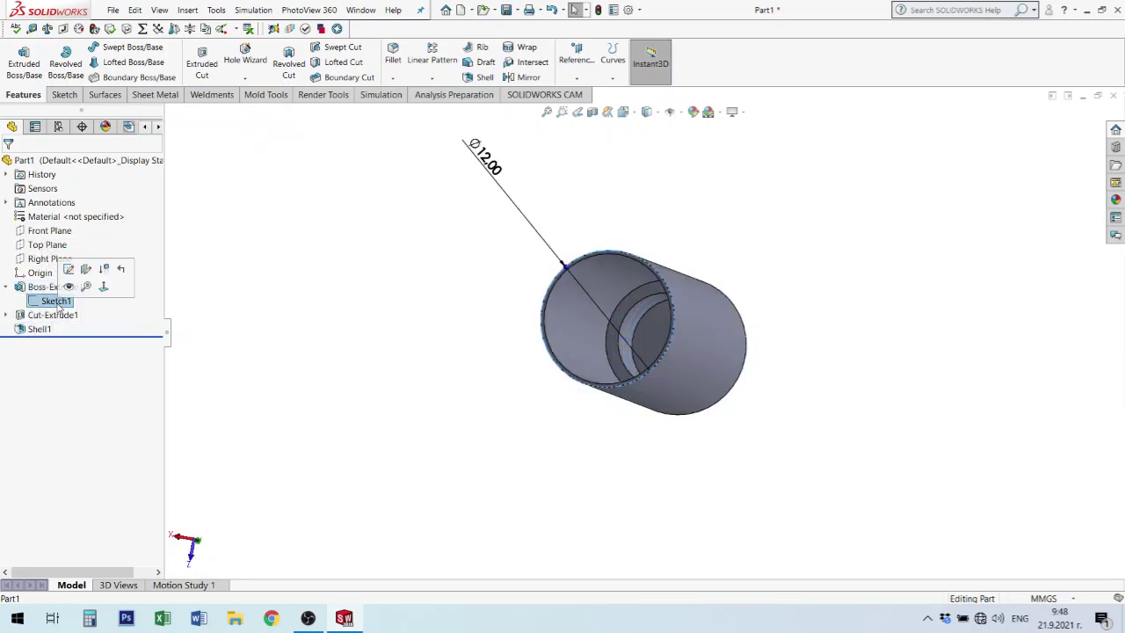
click(69, 290)
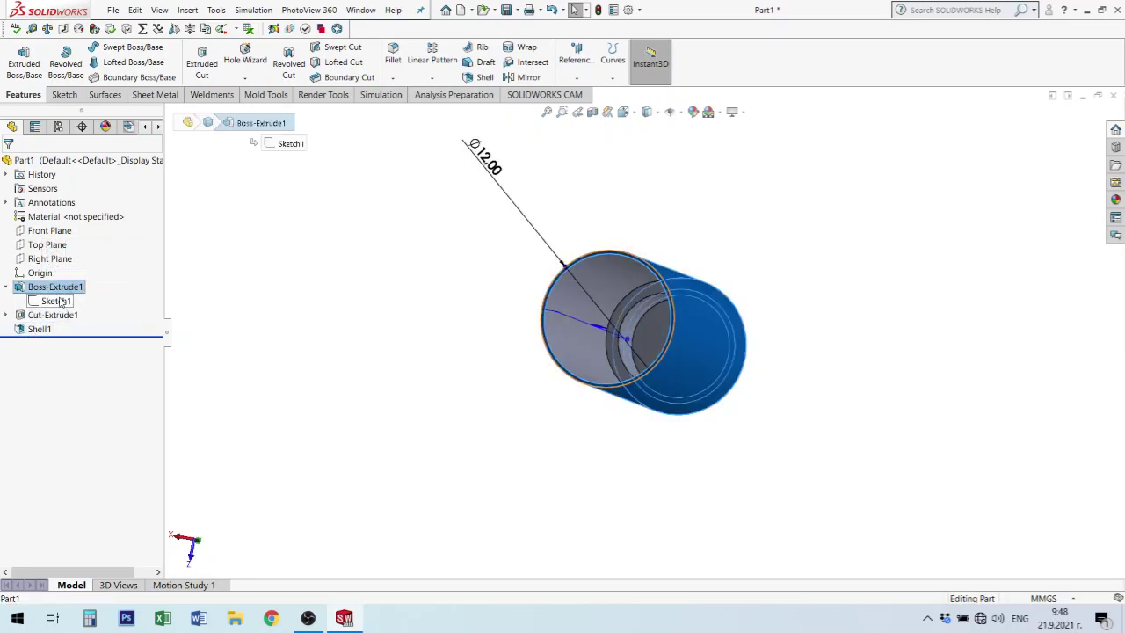
click(57, 301)
click(64, 257)
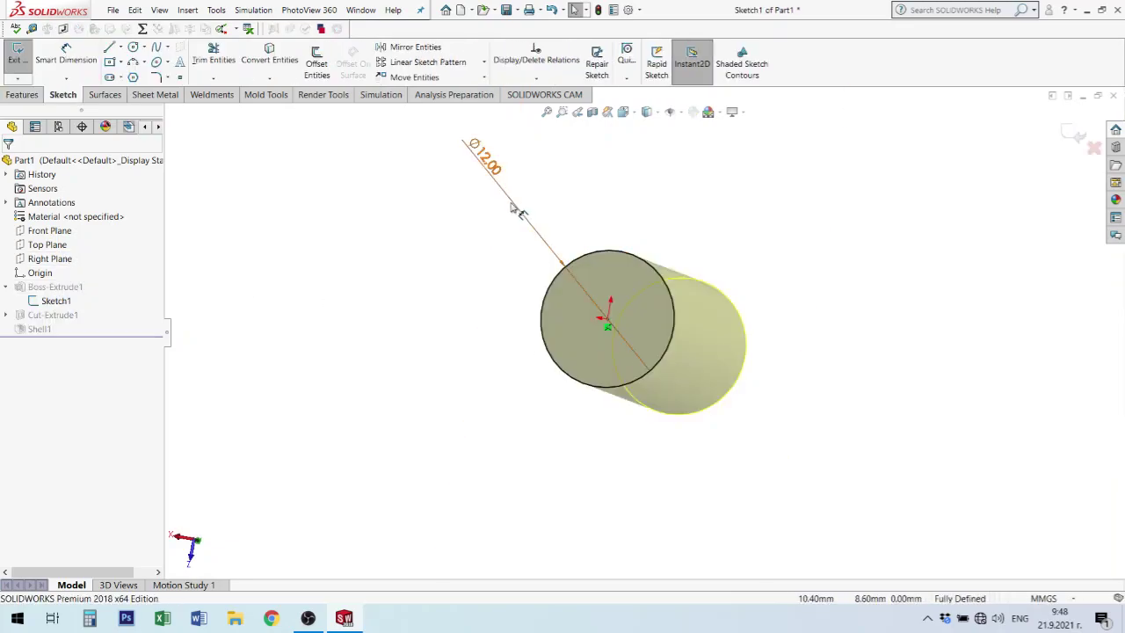
Change the Ø12 base diameter to 14 mm and exit the sketch to rebuild the tube.
double_click(486, 162)
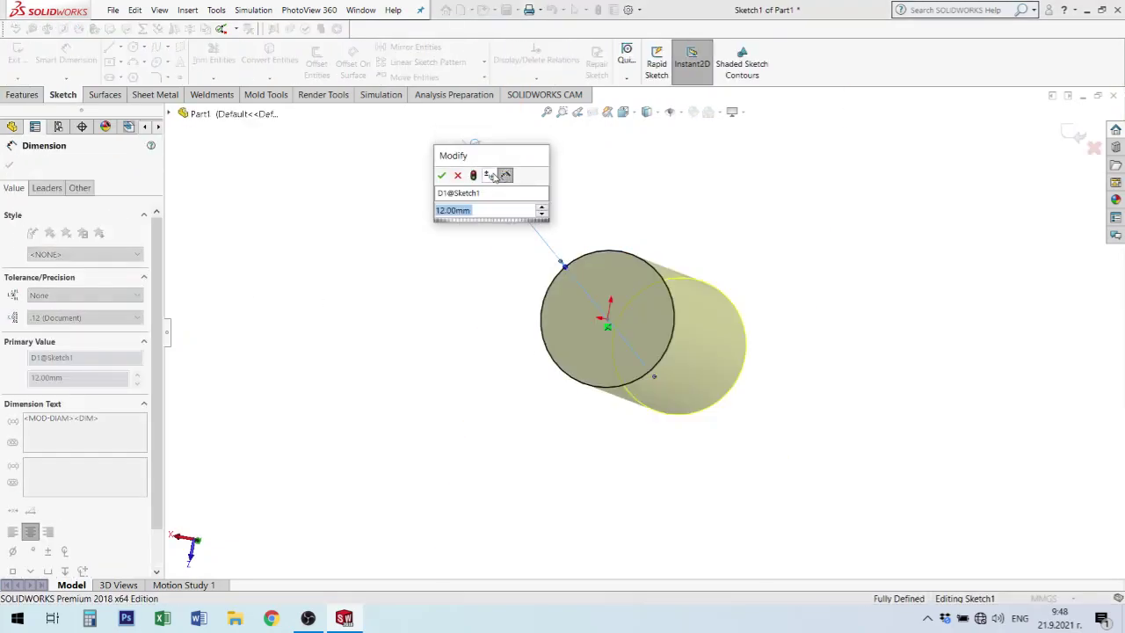
text(14)
key(Return)
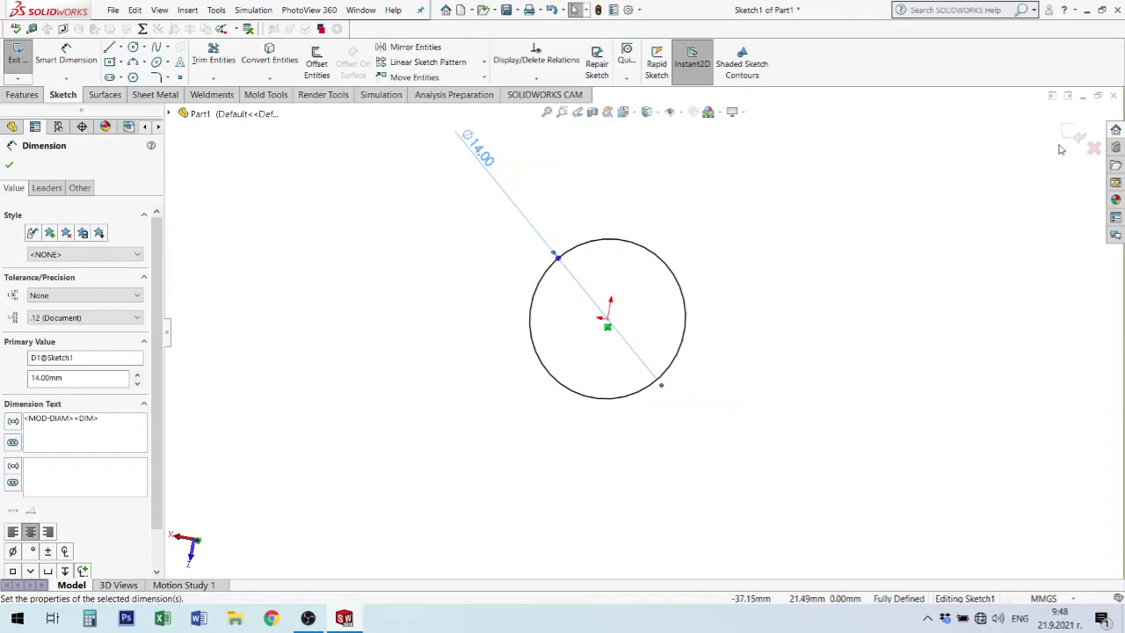
click(1070, 139)
mouse_move(515, 326)
middle_down()
mouse_move(465, 301)
mouse_move(638, 357)
middle_up()
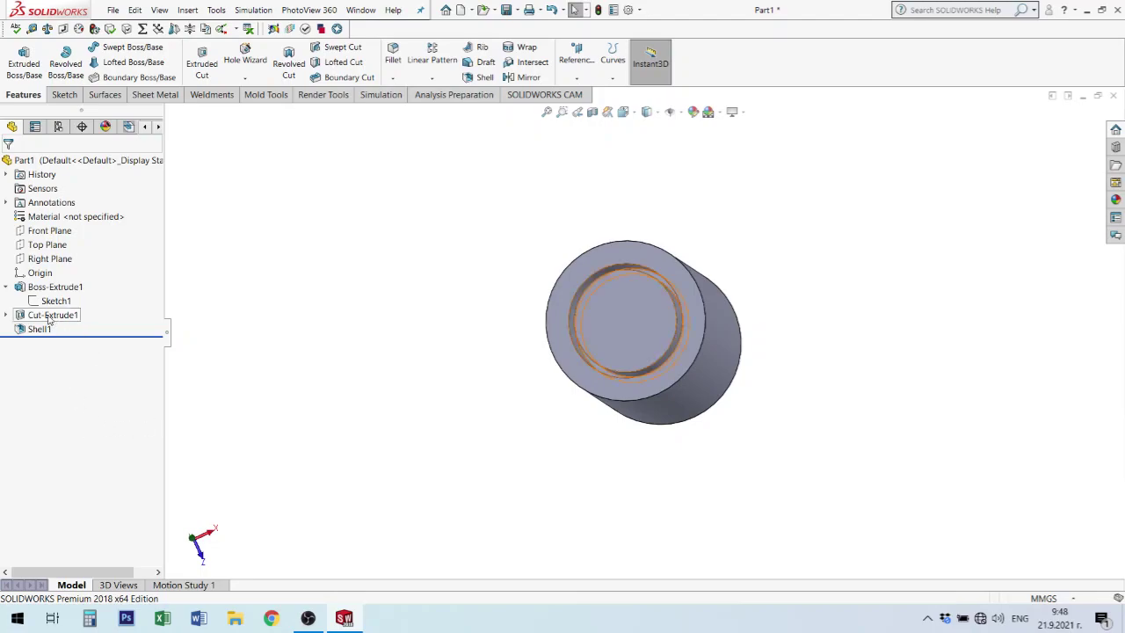
click(6, 287)
click(44, 288)
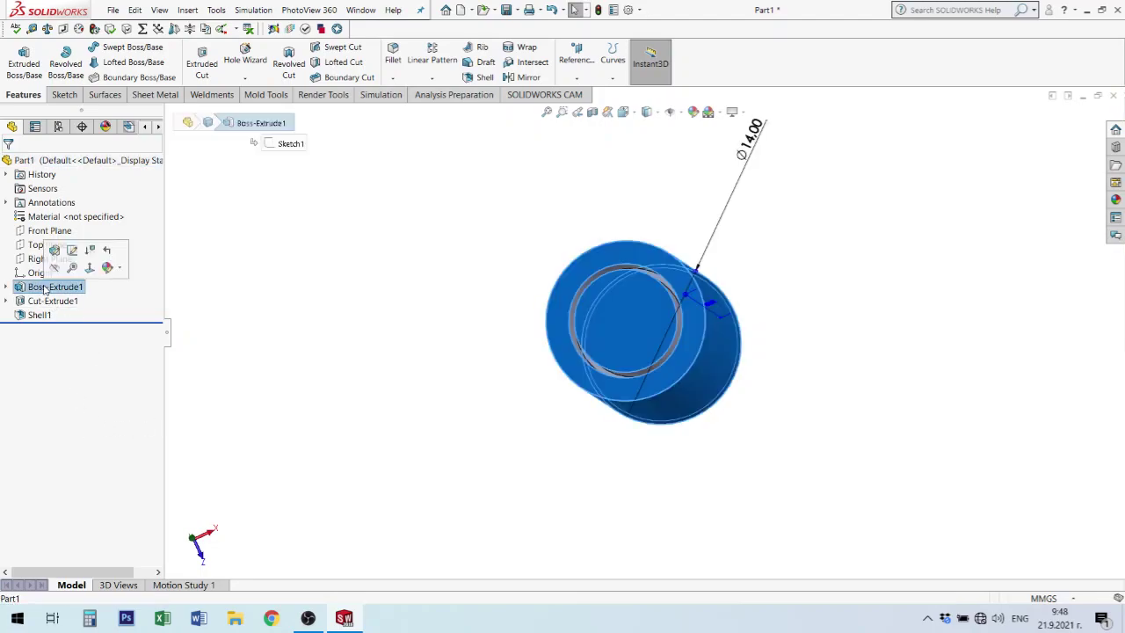
click(48, 301)
click(40, 315)
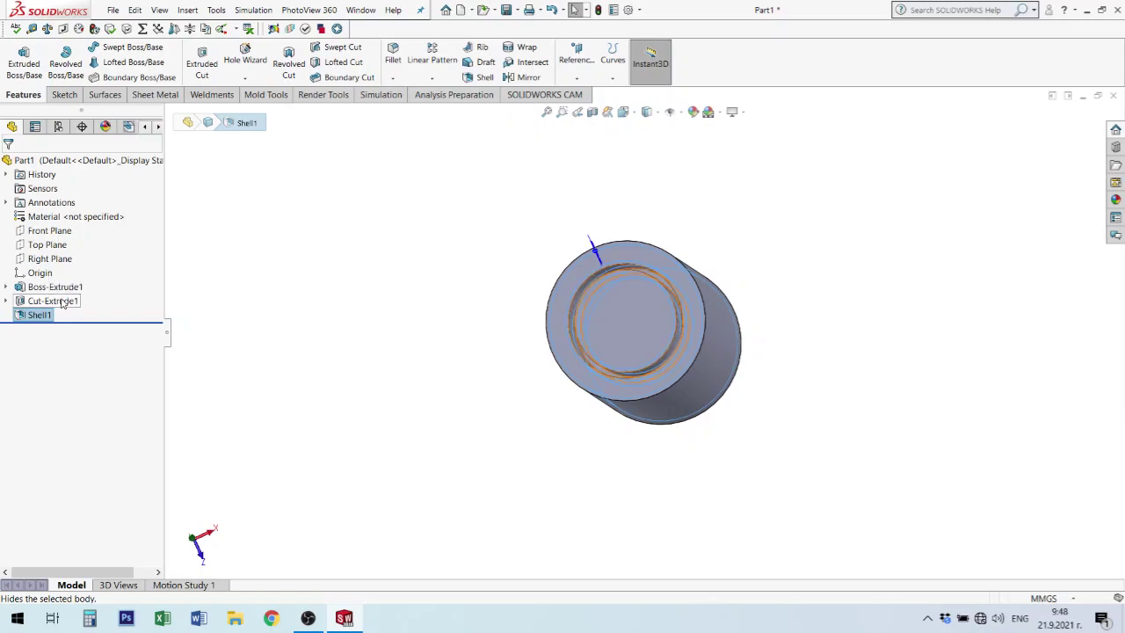
key(alt)
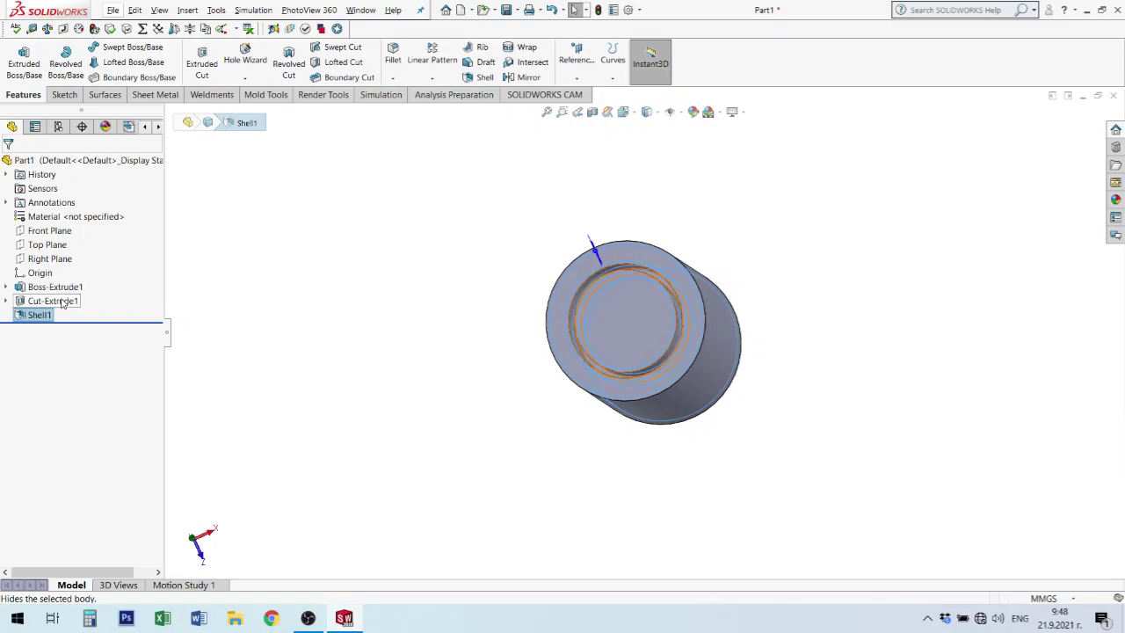